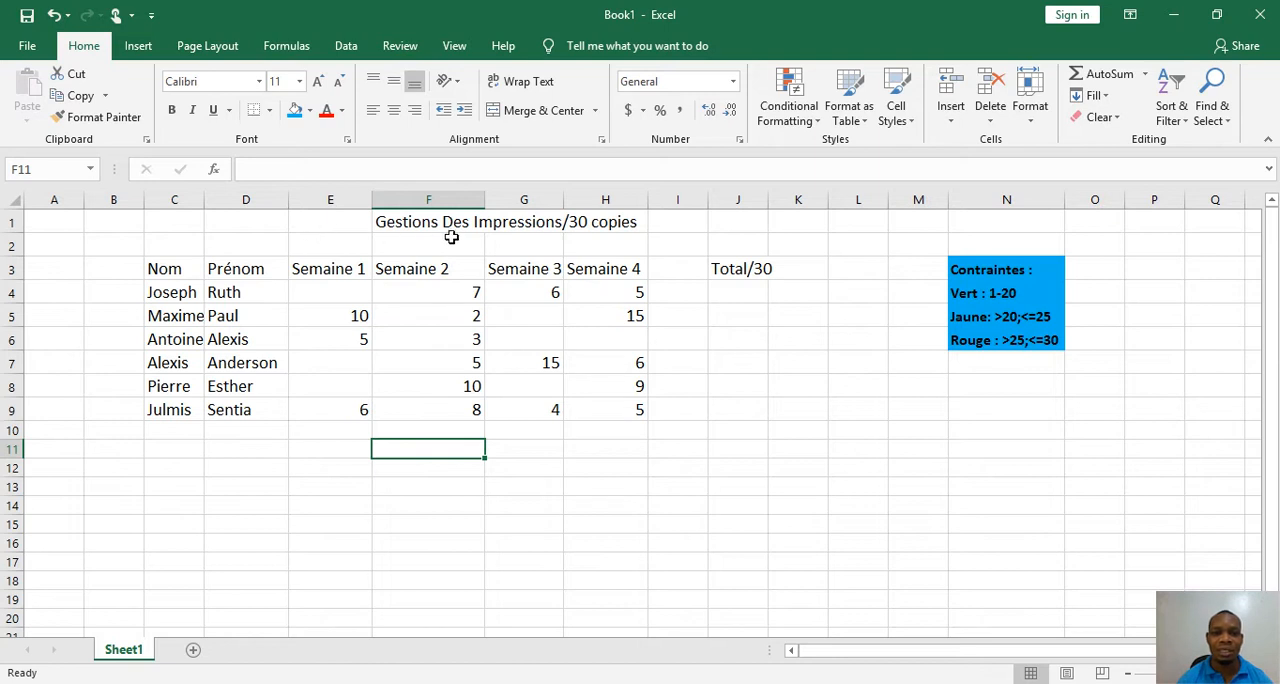
Make the header row C3:J3 bold and fit the widths of columns J and G to their contents
left_click_drag(159, 272, 736, 269)
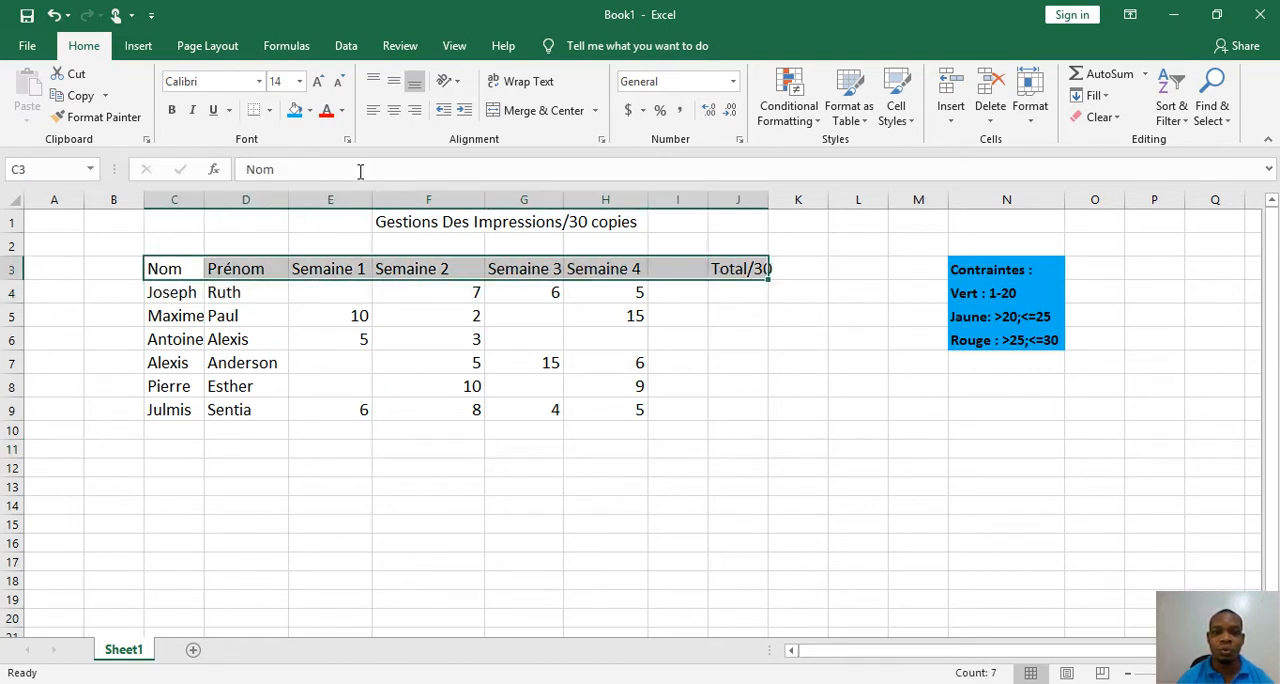
left_click(171, 110)
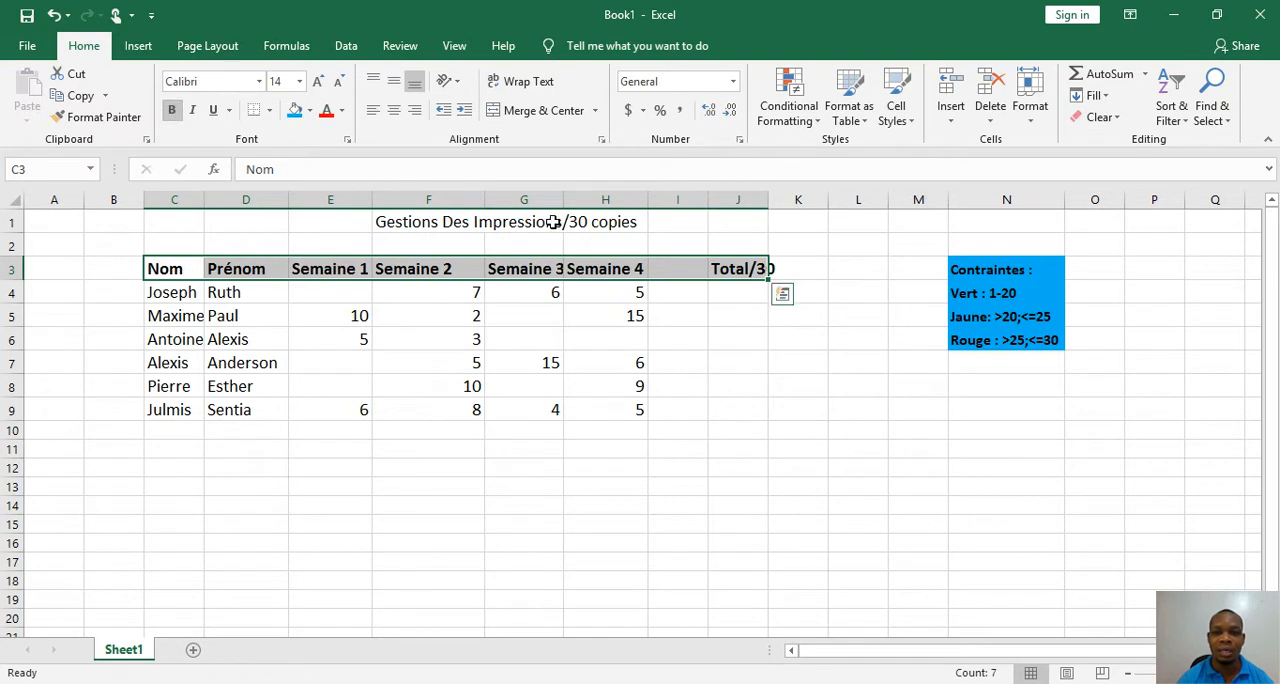
left_click(755, 268)
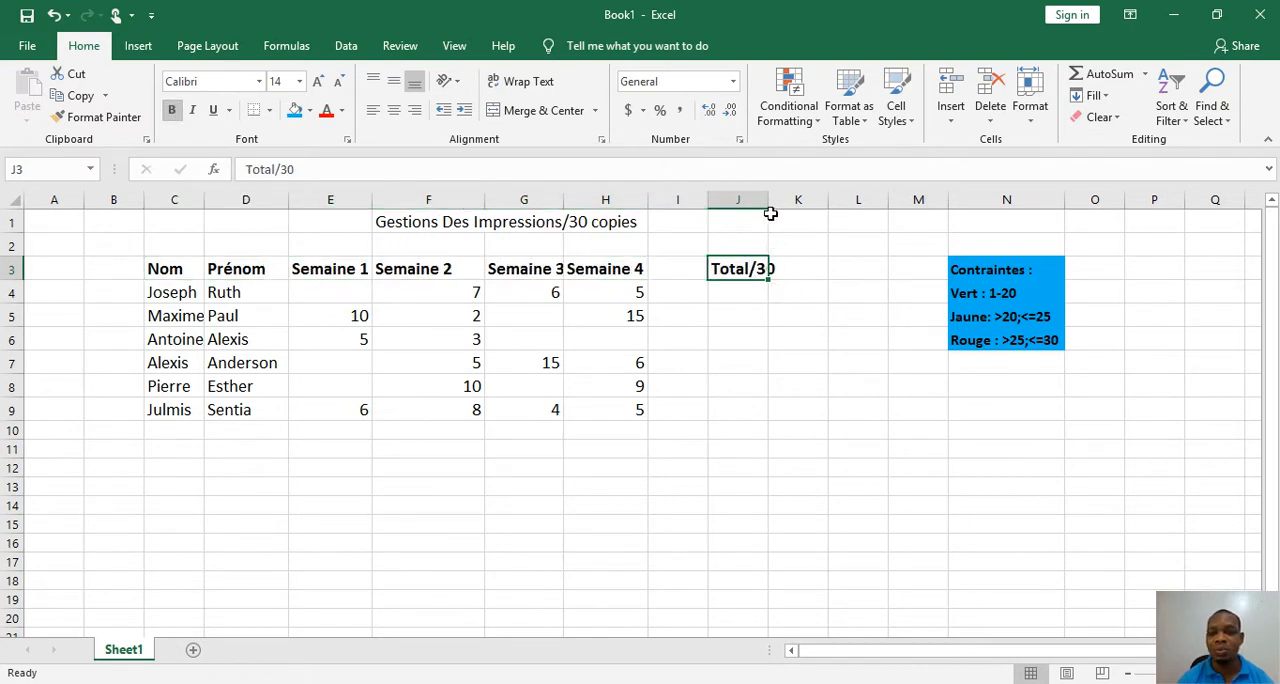
double_click(767, 200)
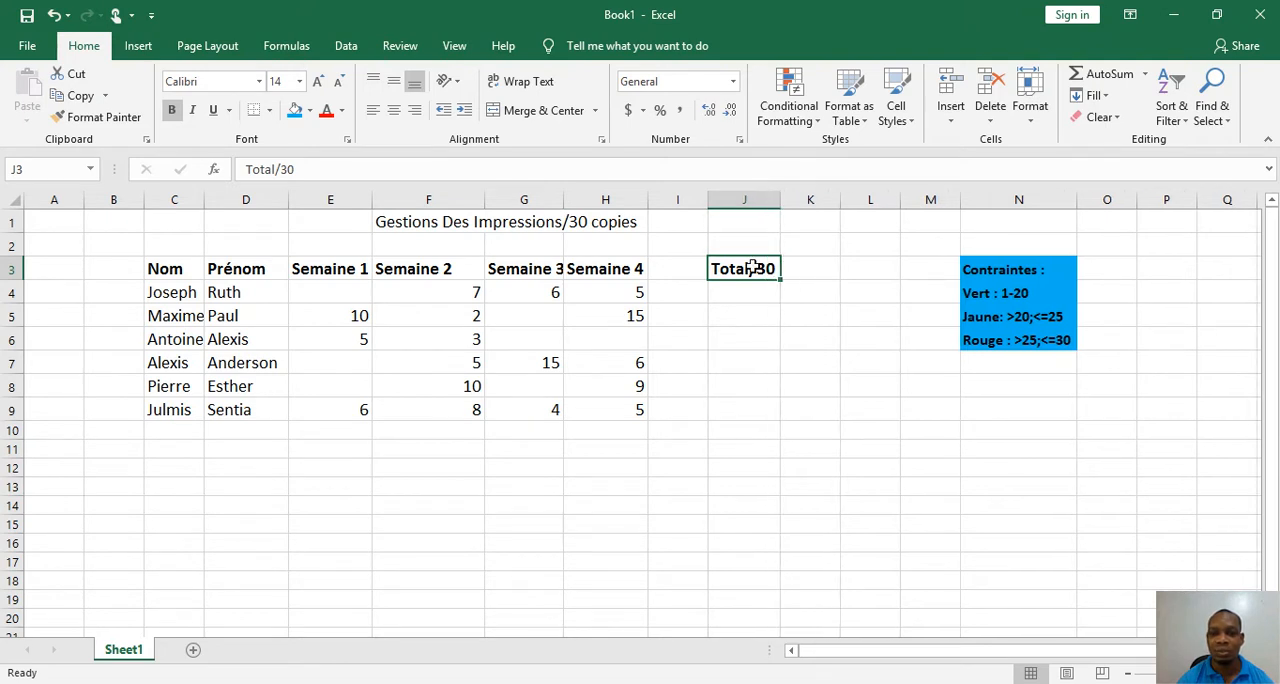
double_click(564, 200)
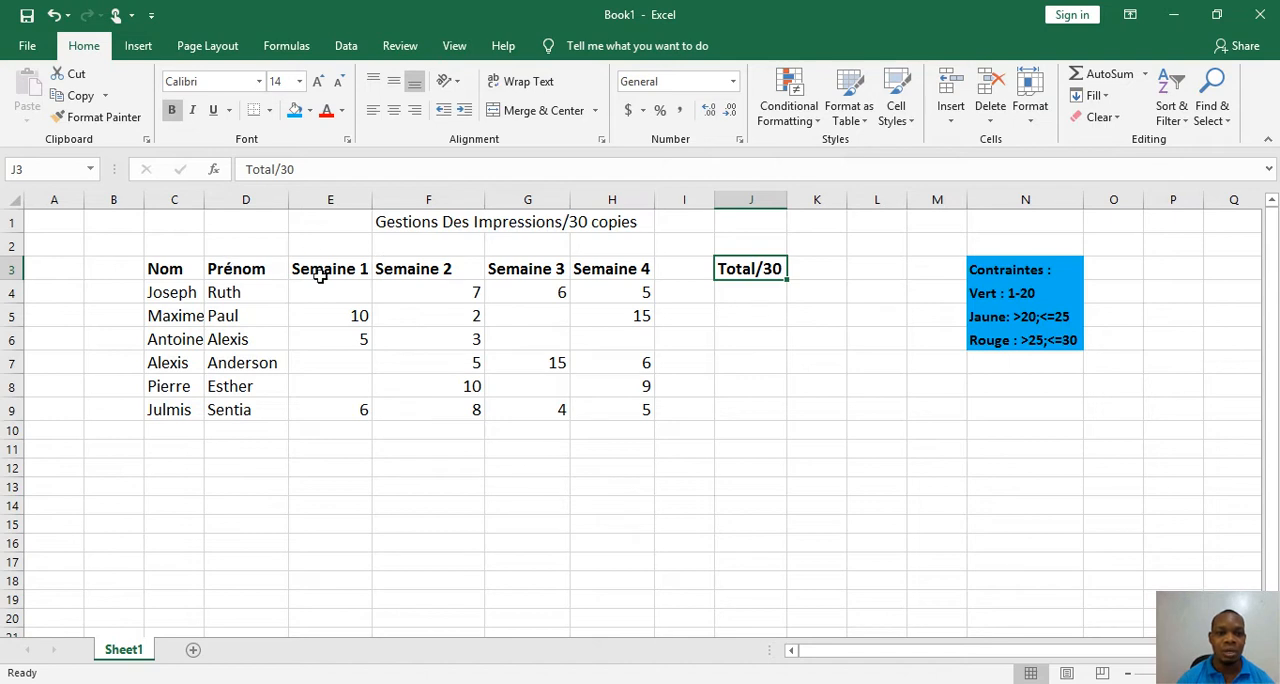
Center the Semaine 1 to Semaine 4 headers horizontally in E3:H3
left_click_drag(316, 263, 598, 266)
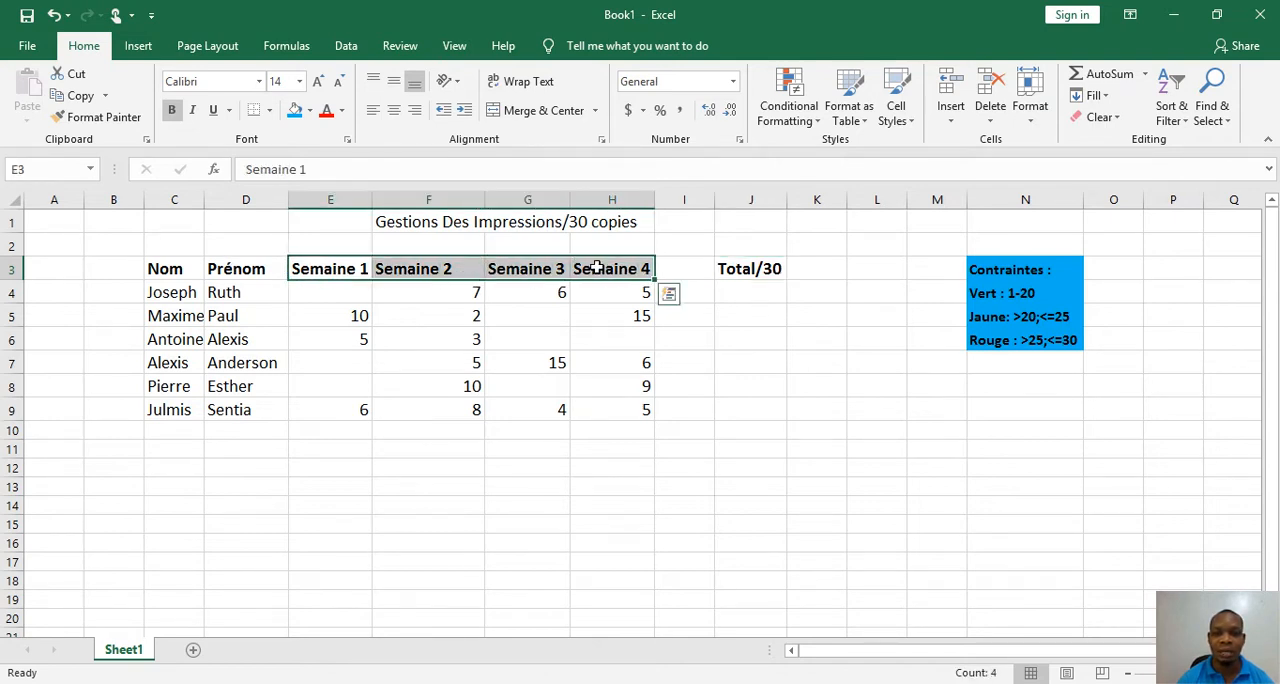
left_click(394, 112)
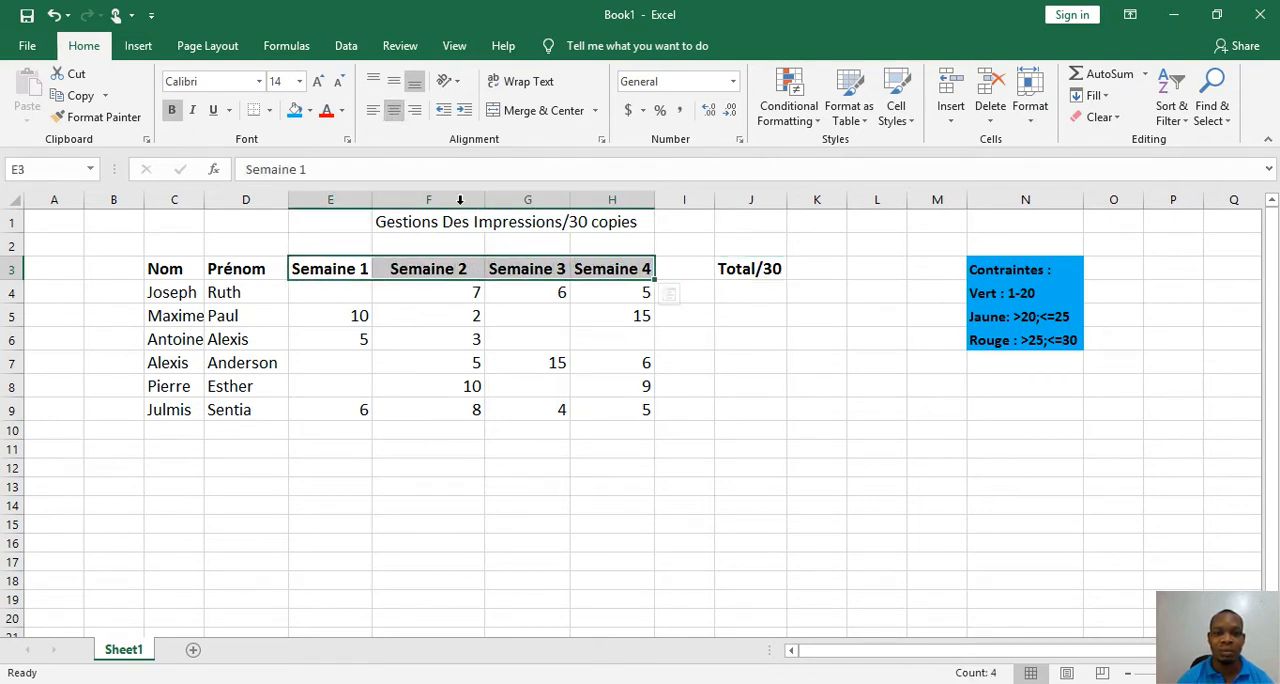
left_click(442, 294)
Format the last and first names in C4:D9 as bold italic and fit column C to its contents
left_click_drag(178, 290, 248, 410)
left_click(171, 110)
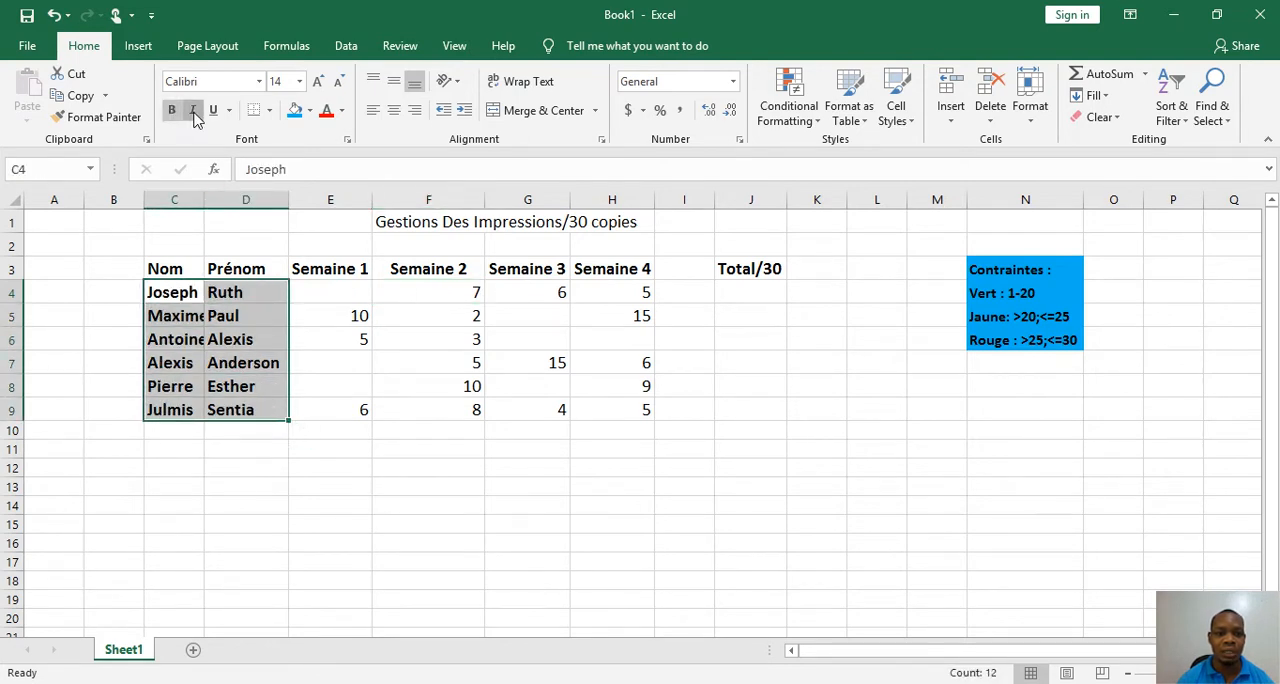
left_click(192, 110)
left_click(178, 268)
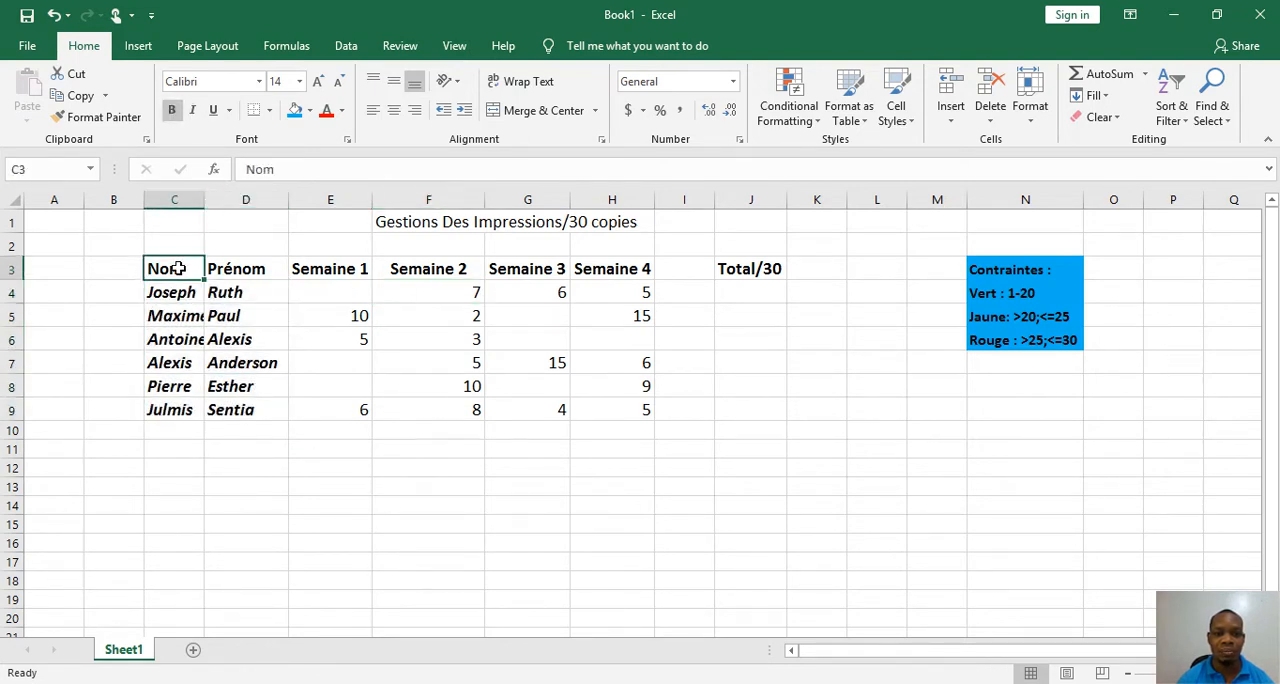
double_click(206, 198)
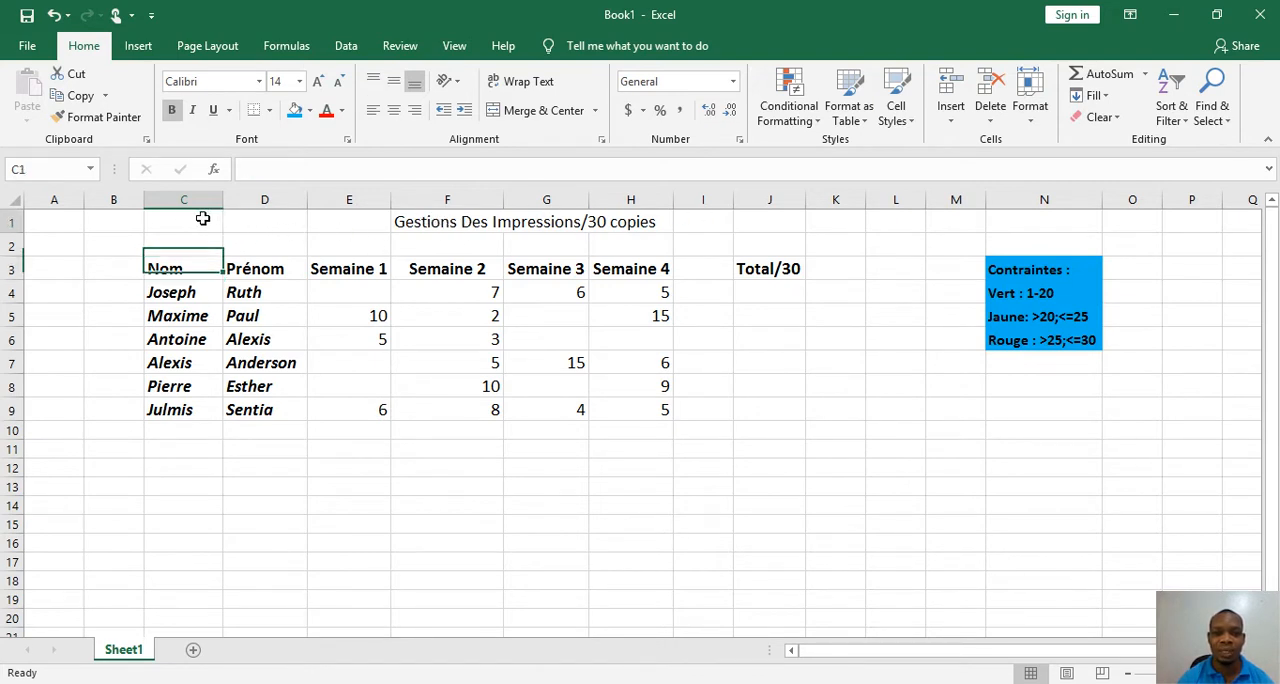
Merge and center the sheet title across C1:J1 and make it bold
left_click_drag(200, 218, 755, 228)
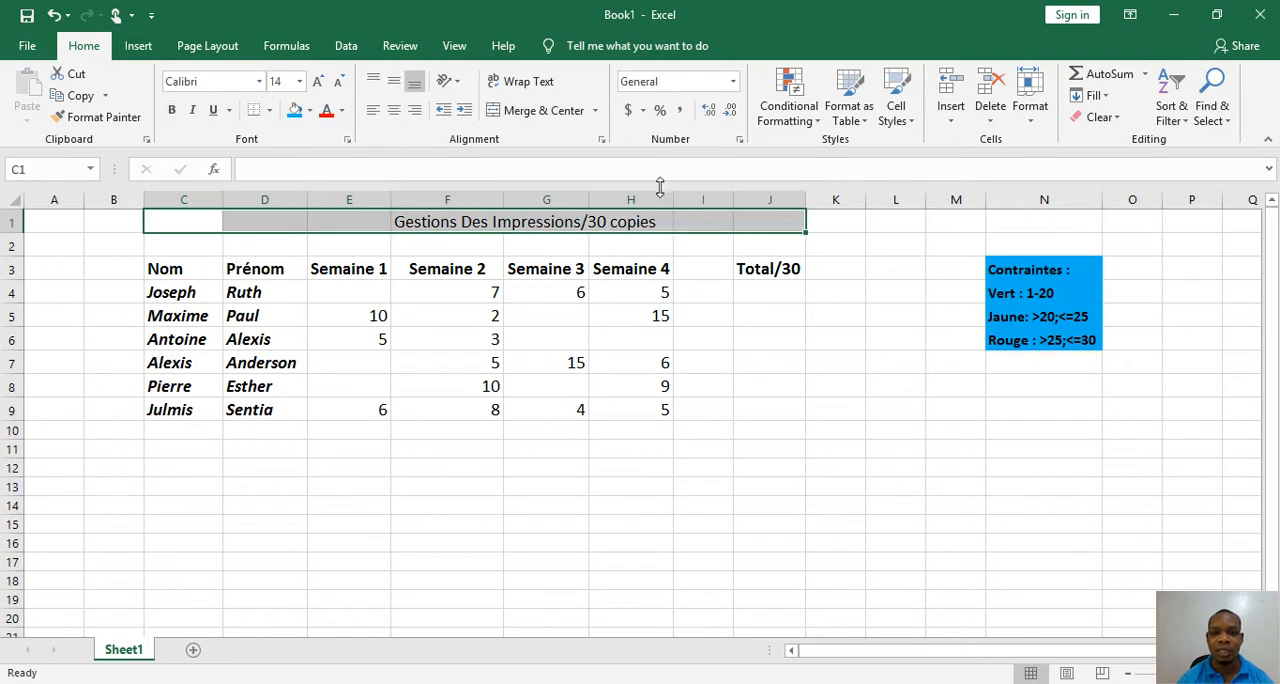
left_click(543, 110)
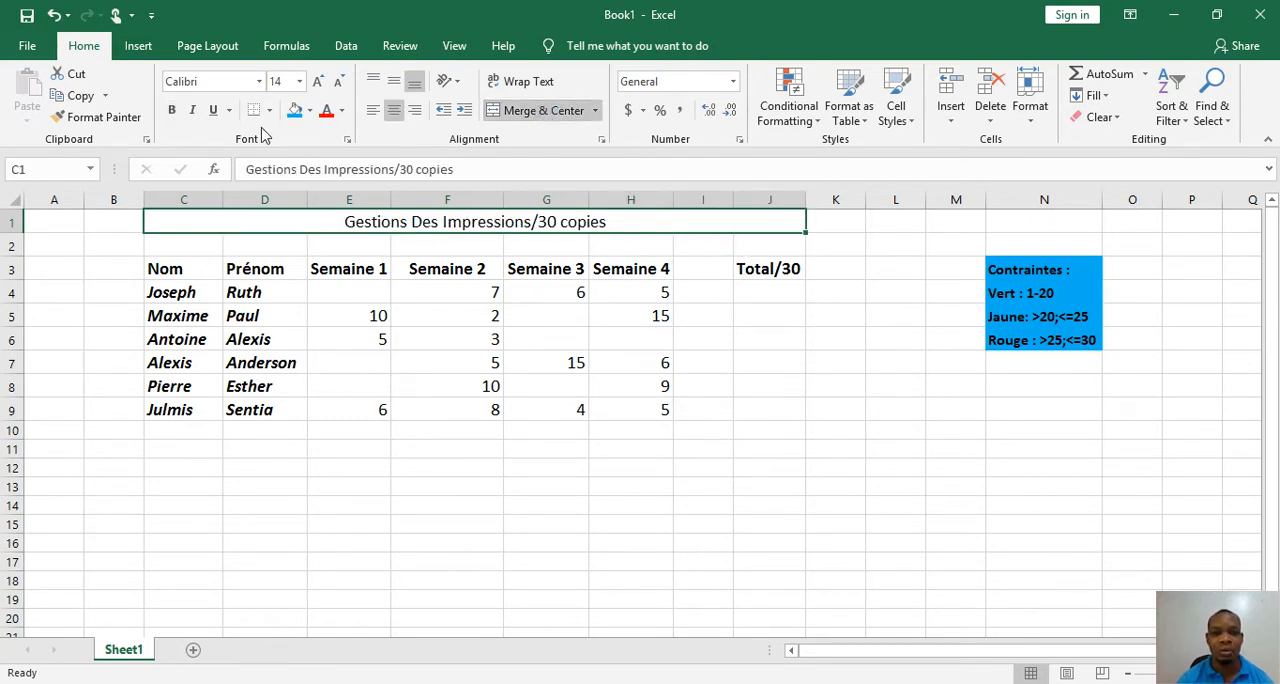
left_click(171, 110)
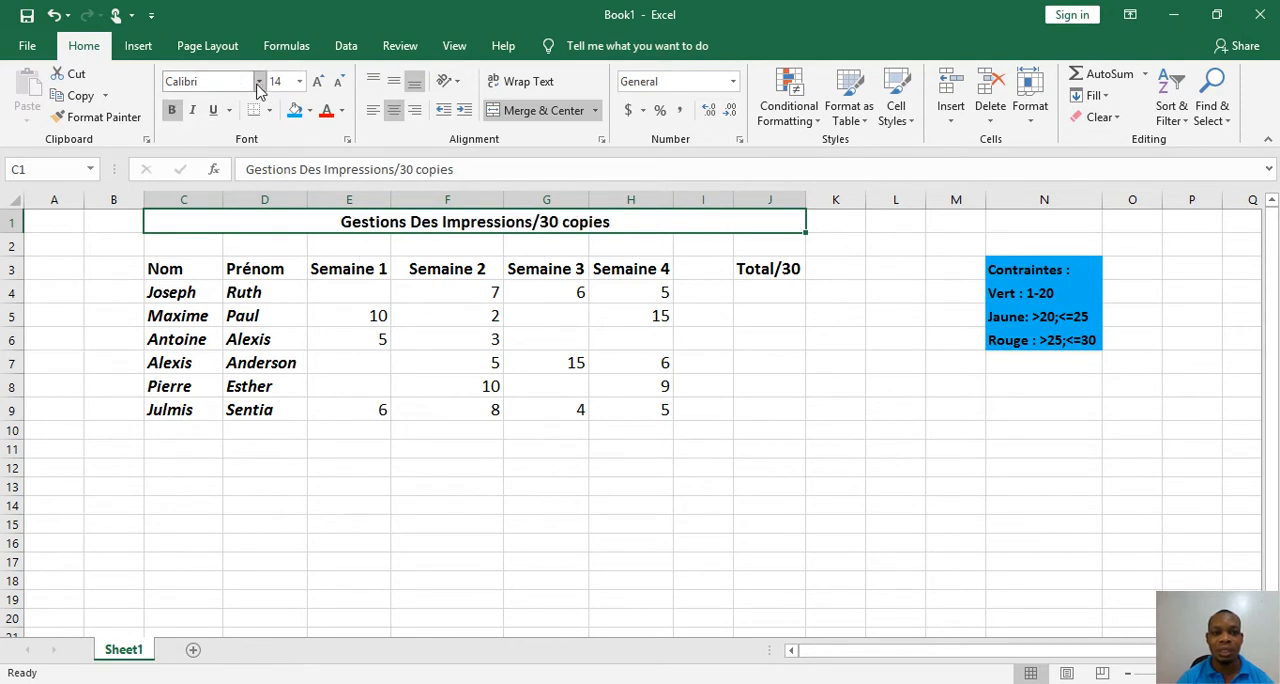
Set the title's font to Arial Rounded MT Bold and its size to 16
left_click(259, 84)
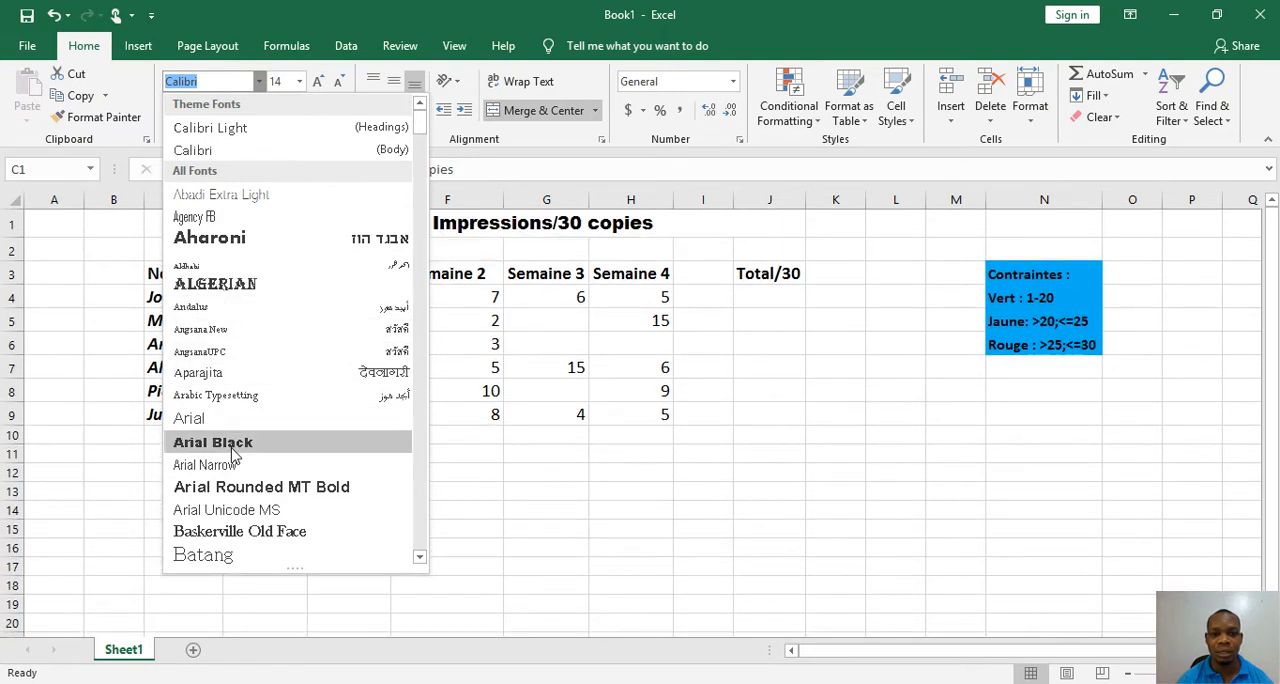
left_click(238, 490)
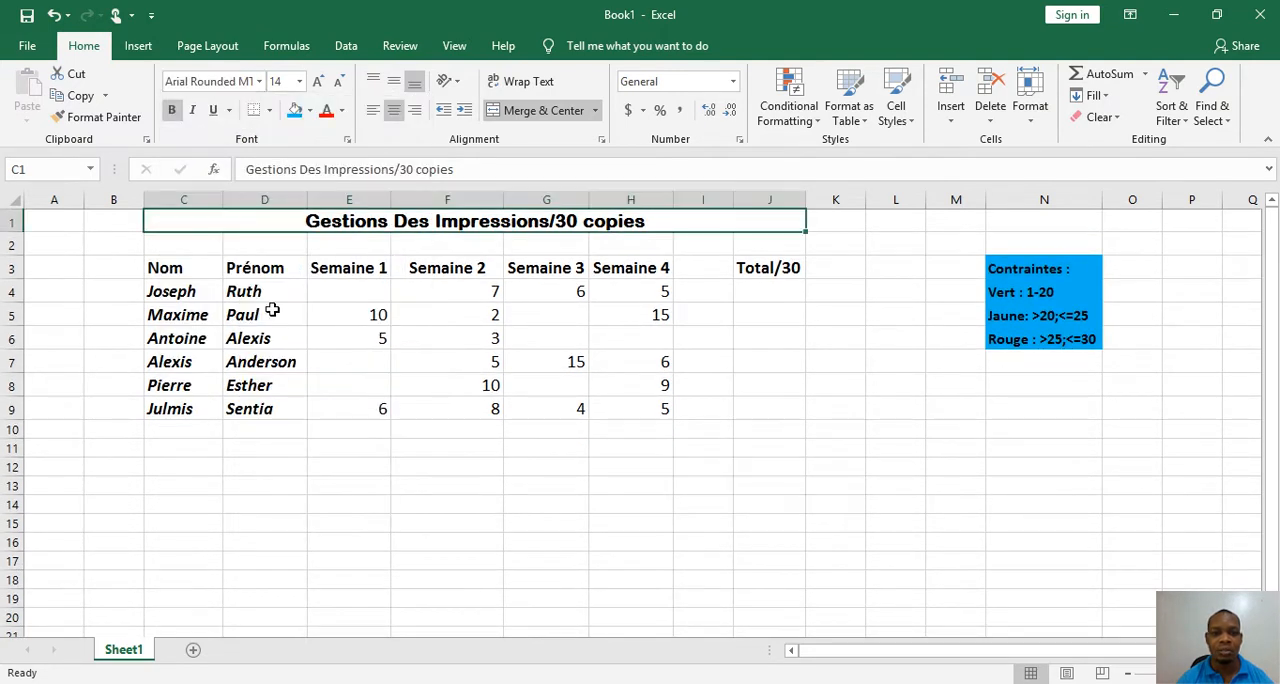
left_click(318, 81)
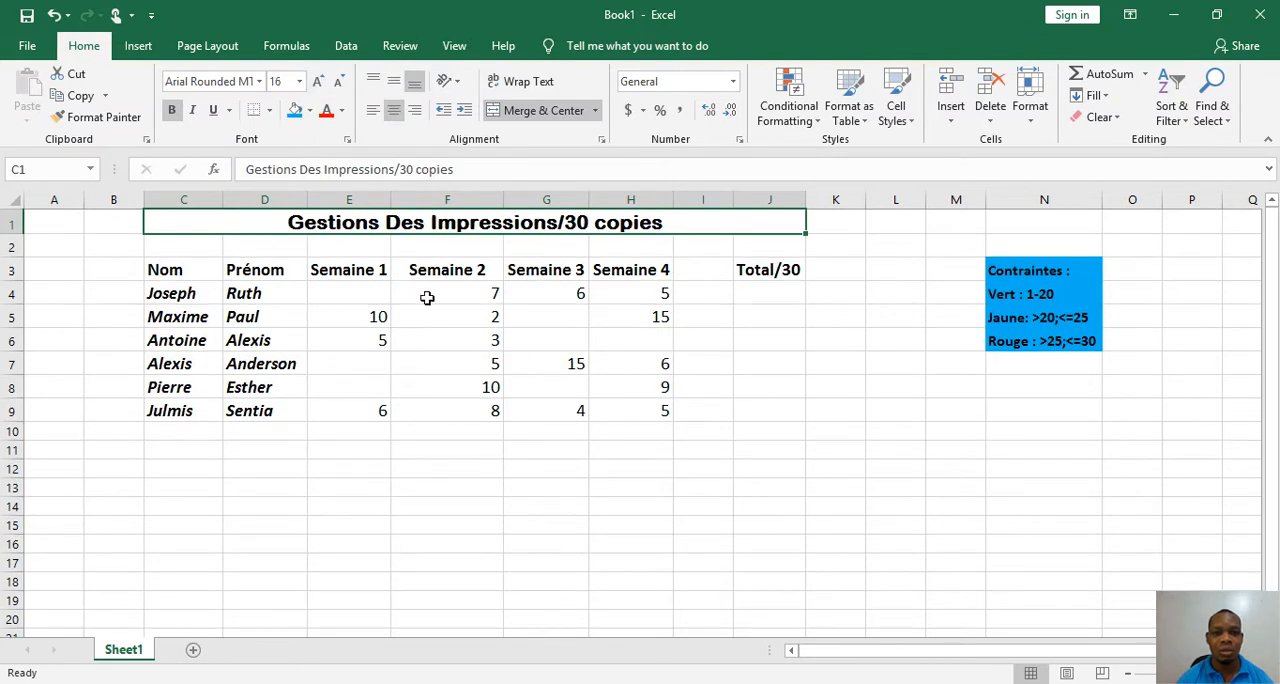
Apply all borders to the whole table in C1:J9, including the title row
left_click_drag(215, 226, 513, 419)
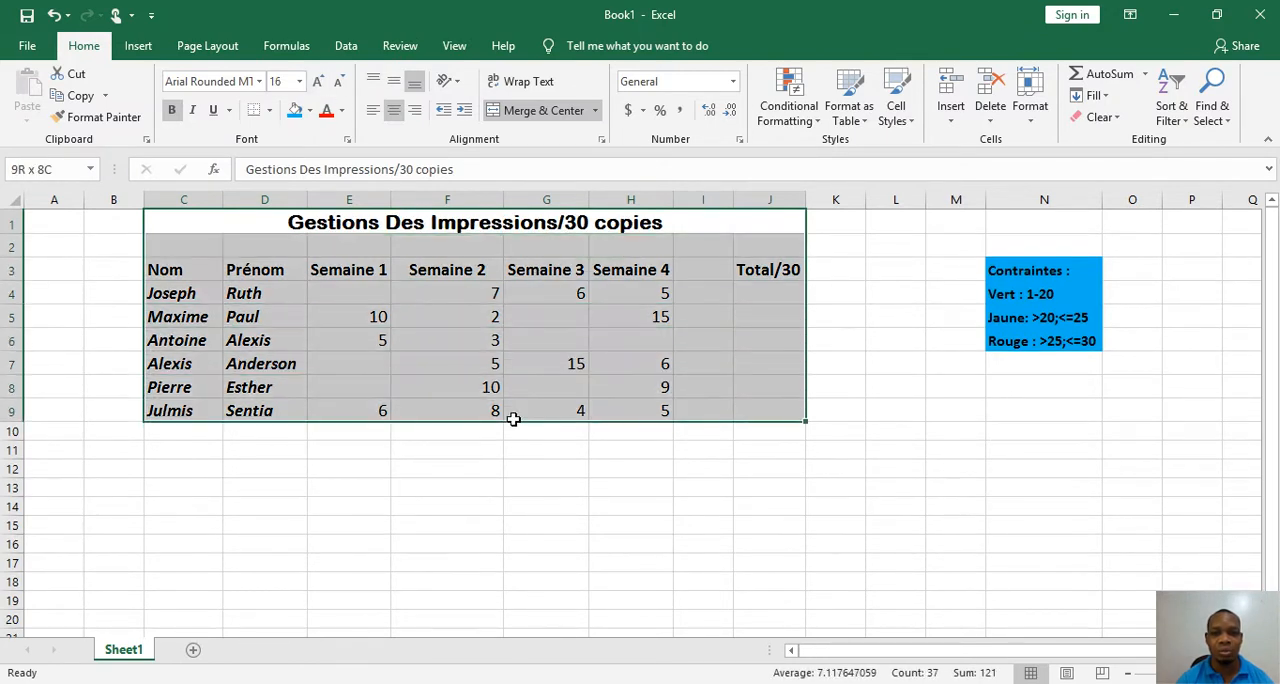
left_click(269, 110)
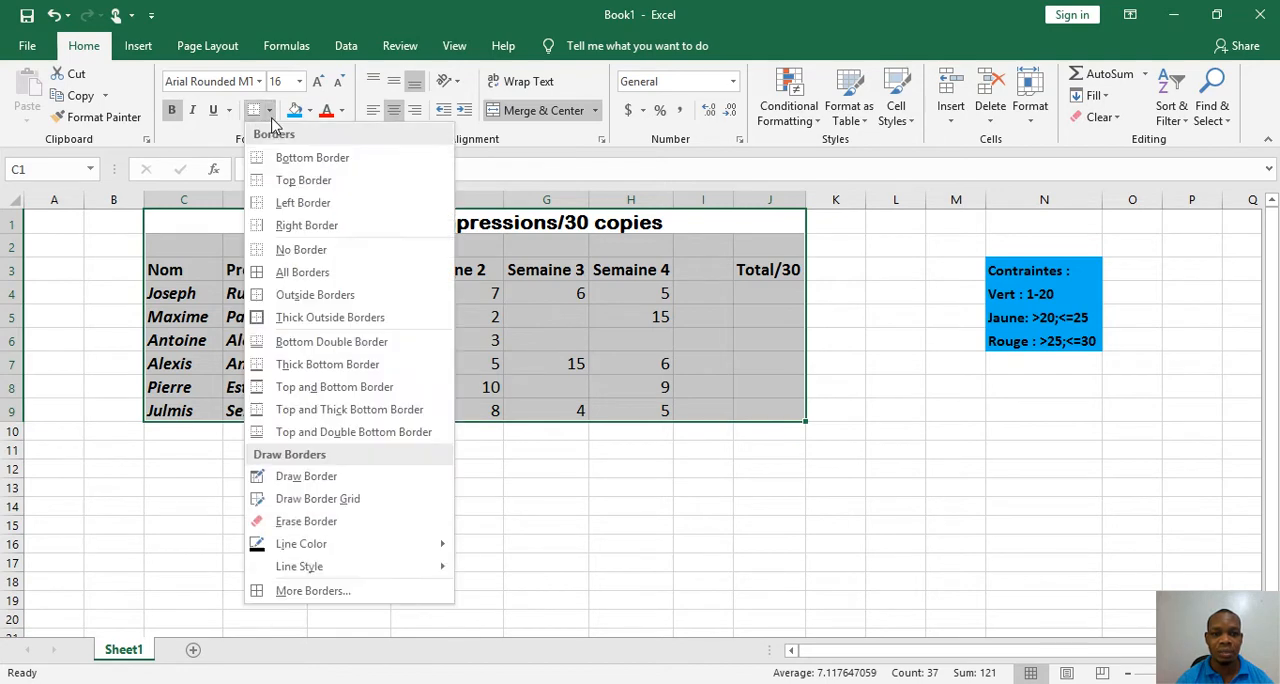
left_click(290, 272)
left_click(461, 332)
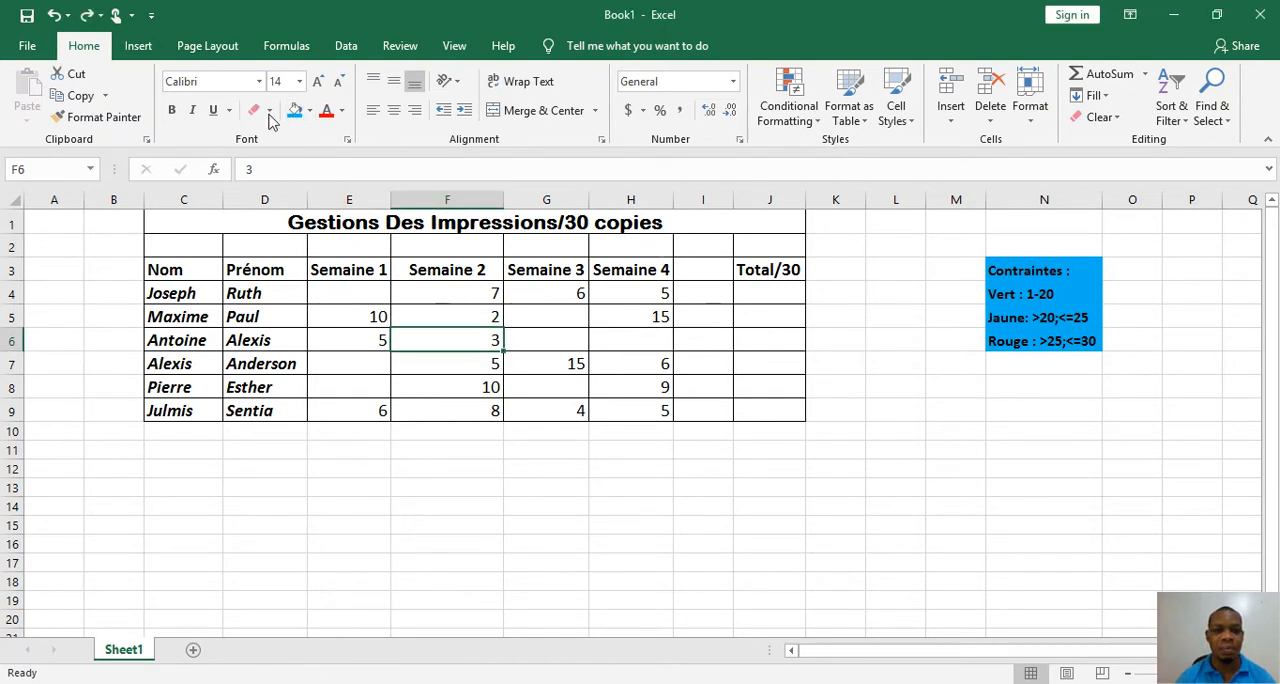
Erase the inner vertical borders in the empty row 2 between the title and the headers
left_click(269, 112)
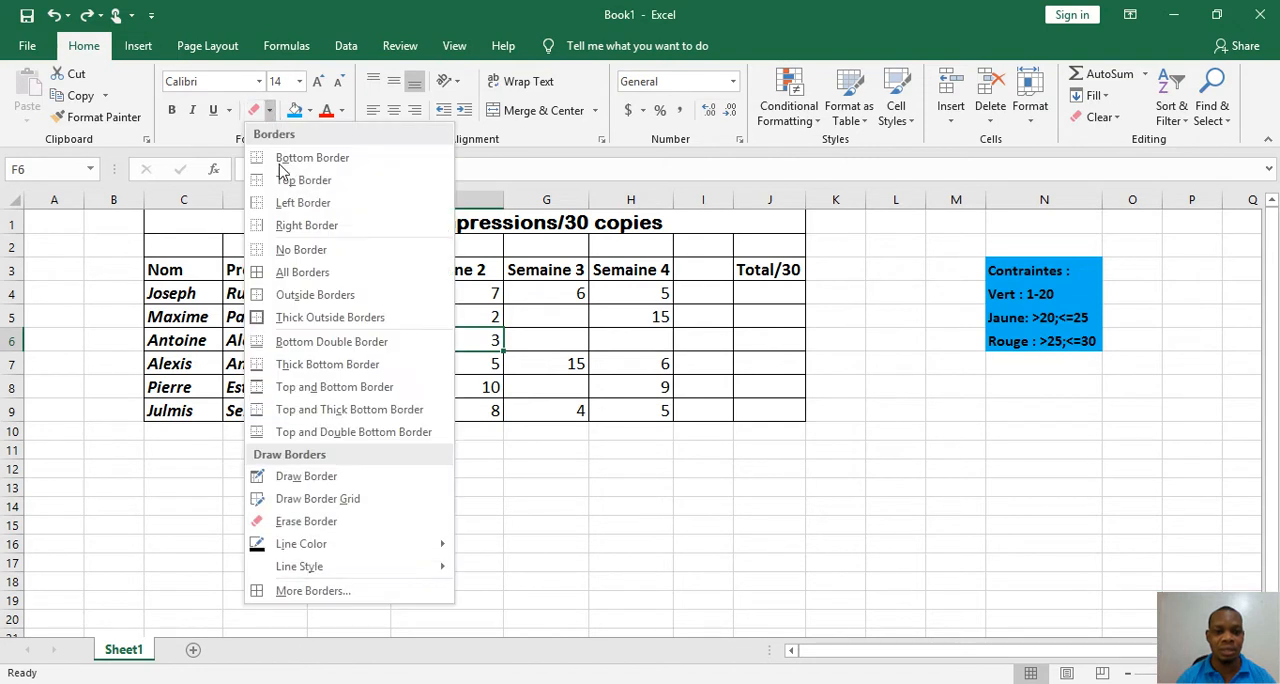
left_click(301, 521)
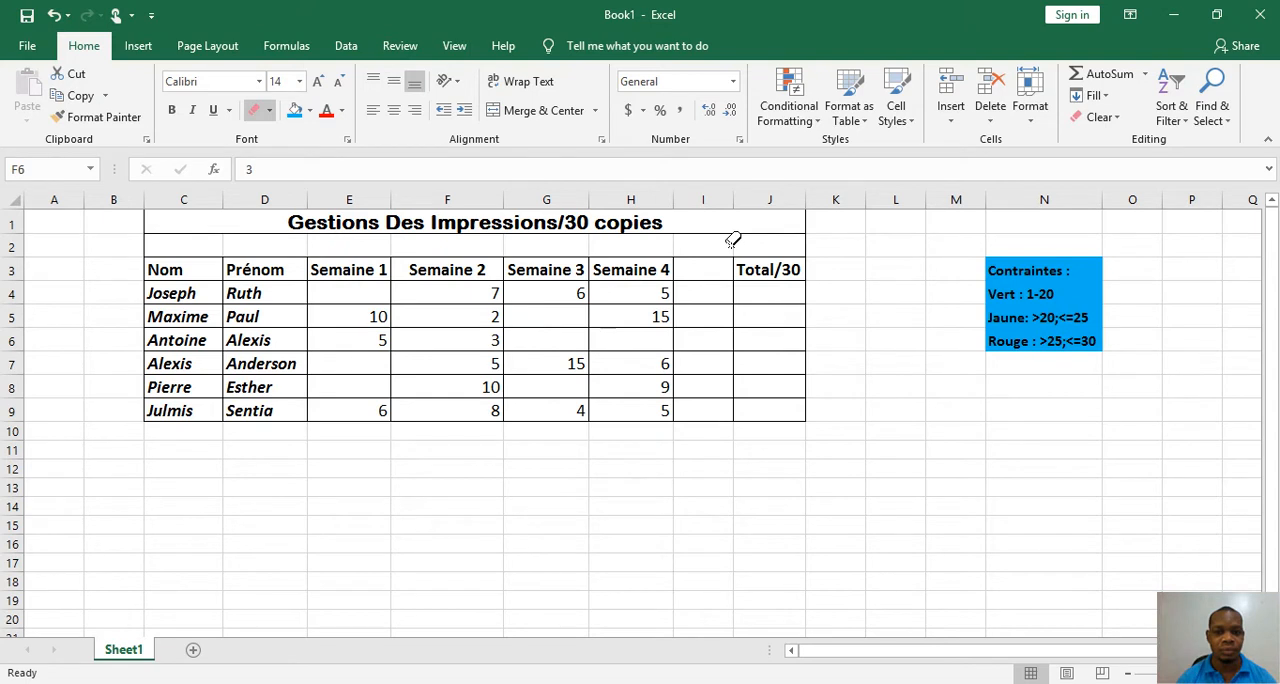
left_click(254, 110)
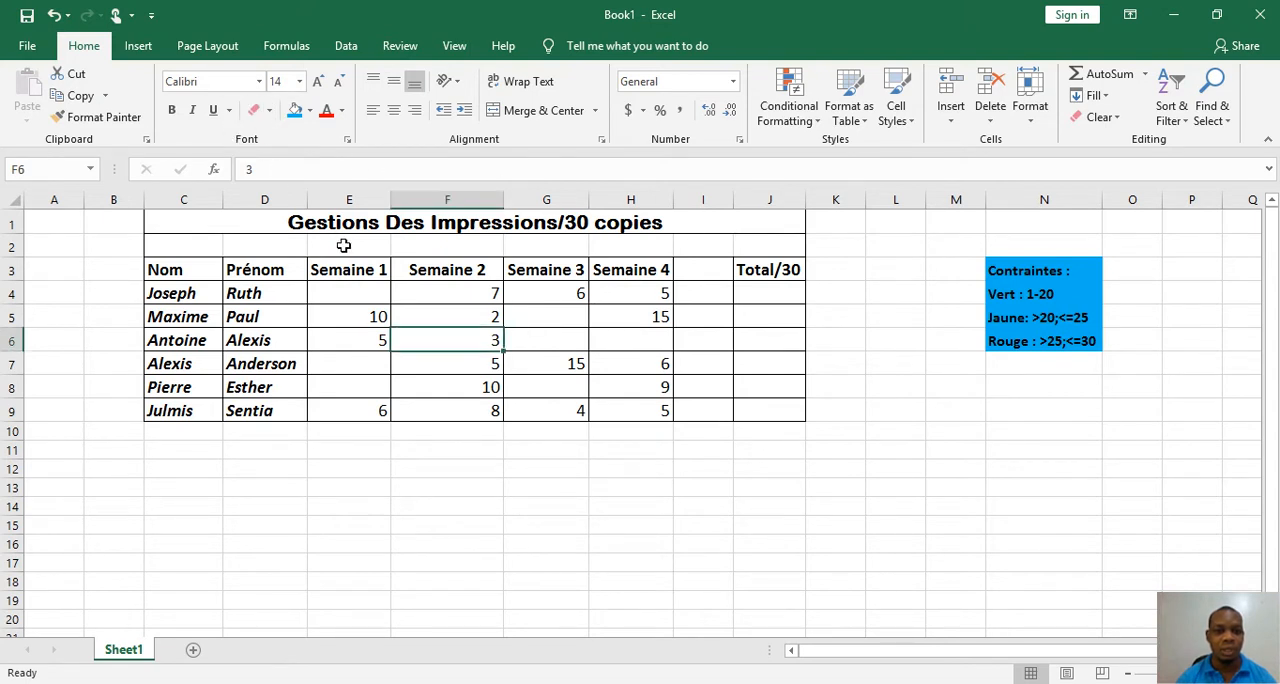
Fill the header cells C3:H3 with blue and make their text italic
left_click_drag(200, 274, 663, 266)
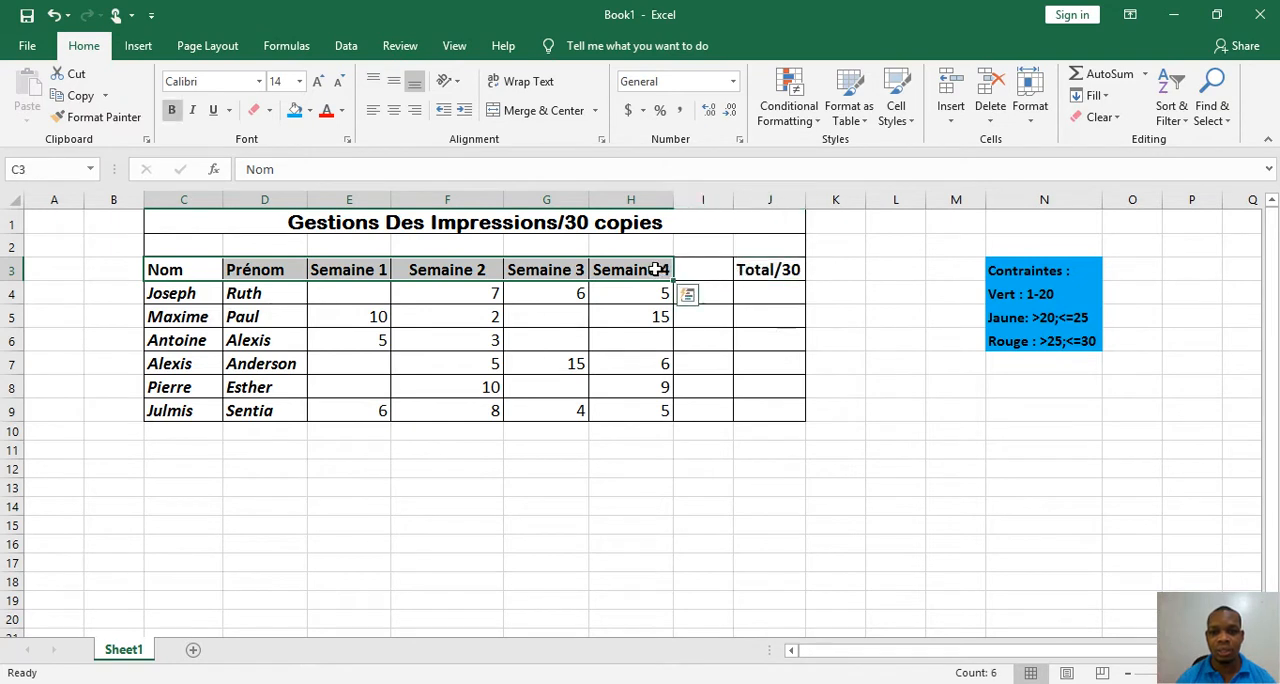
left_click(296, 112)
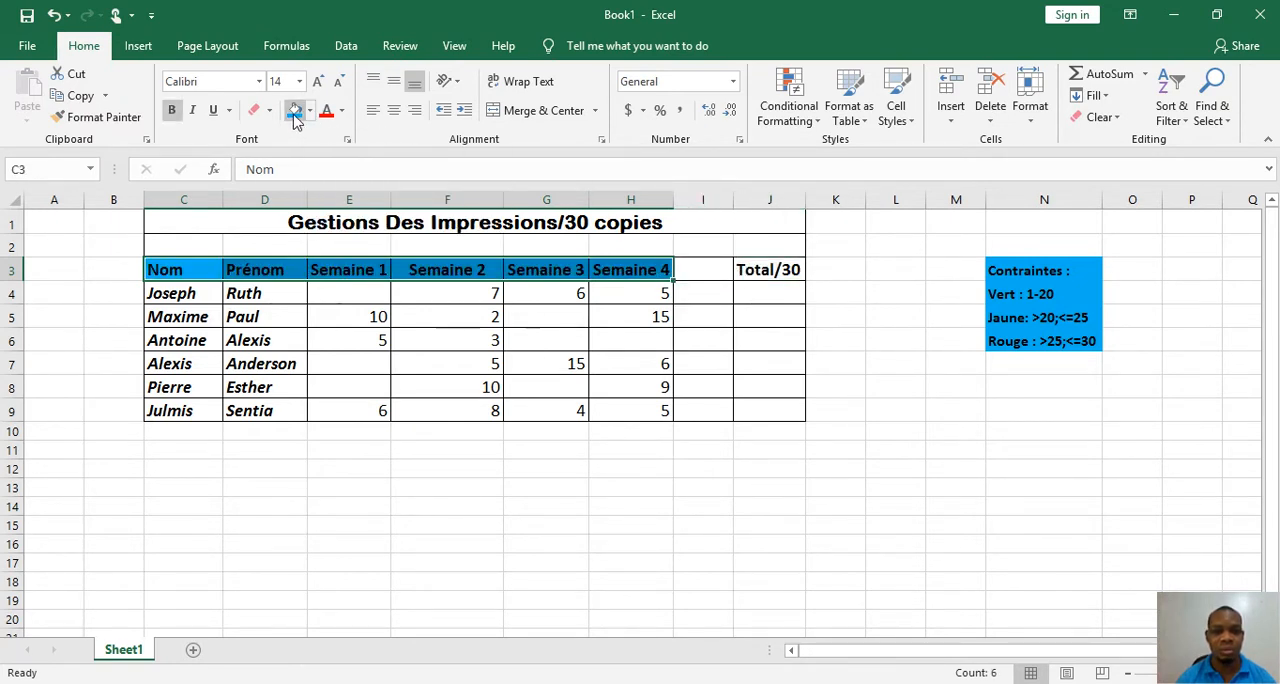
key("ctrl+i")
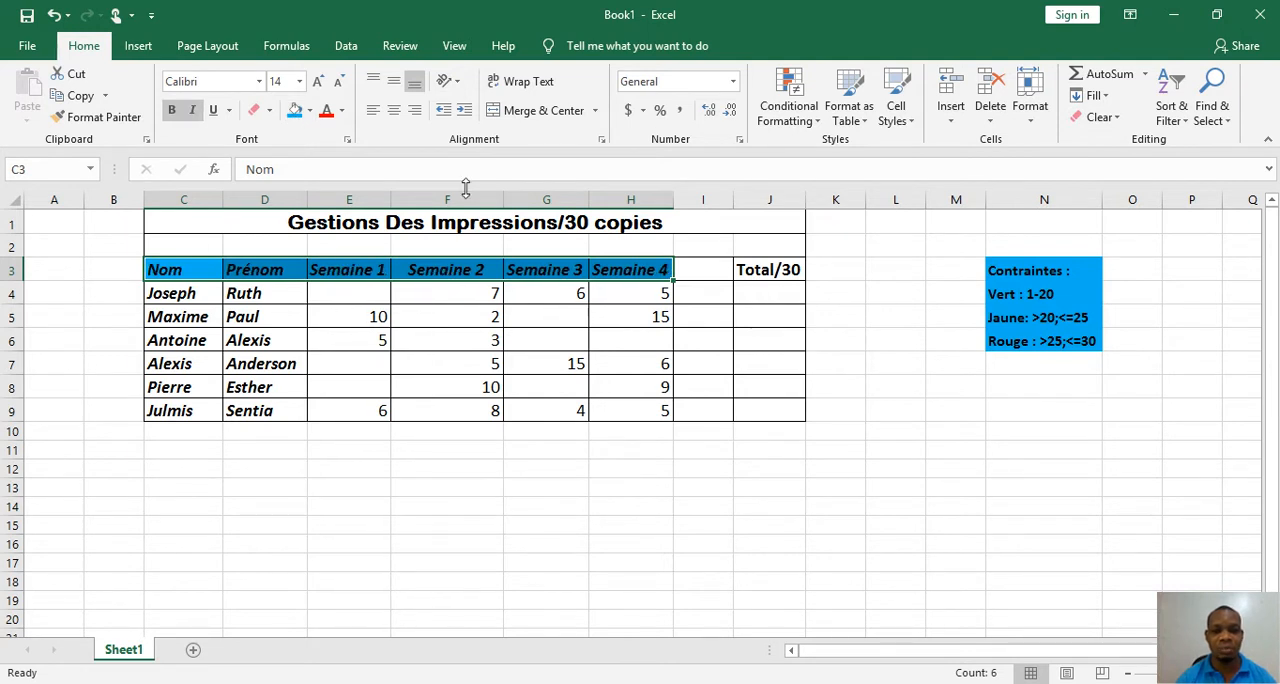
Fill the last and first name cells C4:D9 with blue
left_click(175, 293)
left_click_drag(175, 293, 263, 410)
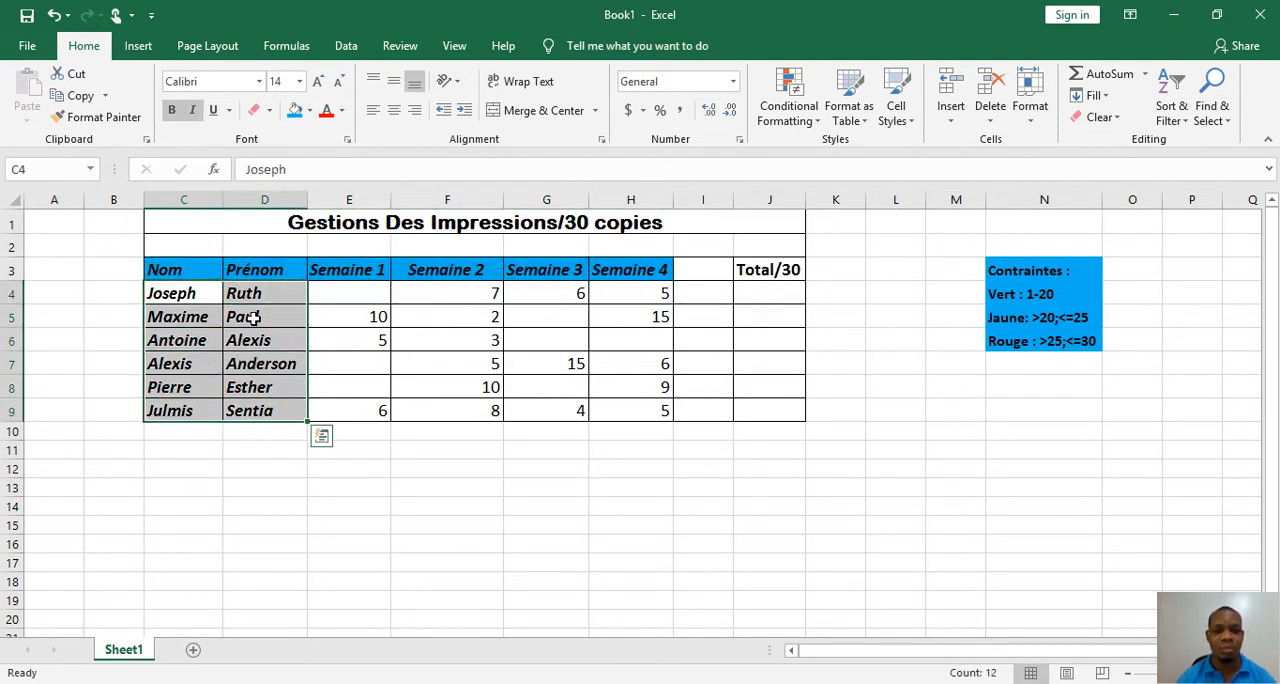
left_click(295, 111)
left_click(320, 318)
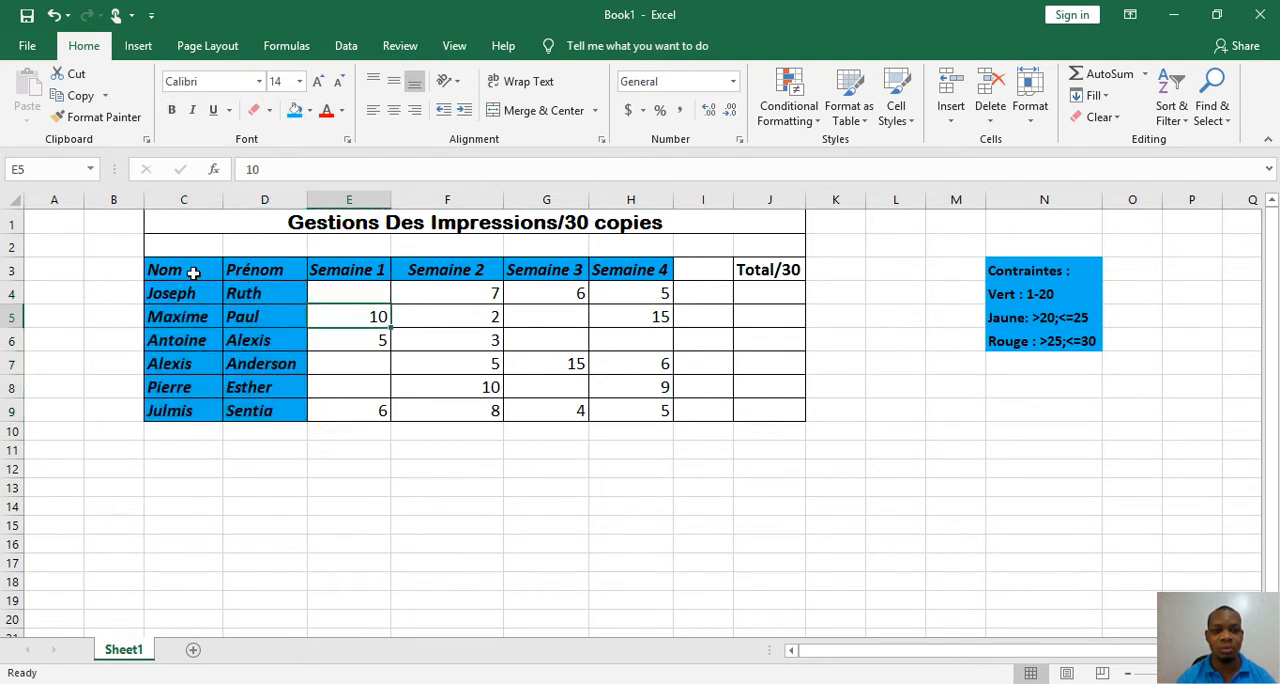
Change the header cells C3:H3 to a red fill with white text
left_click_drag(191, 269, 649, 270)
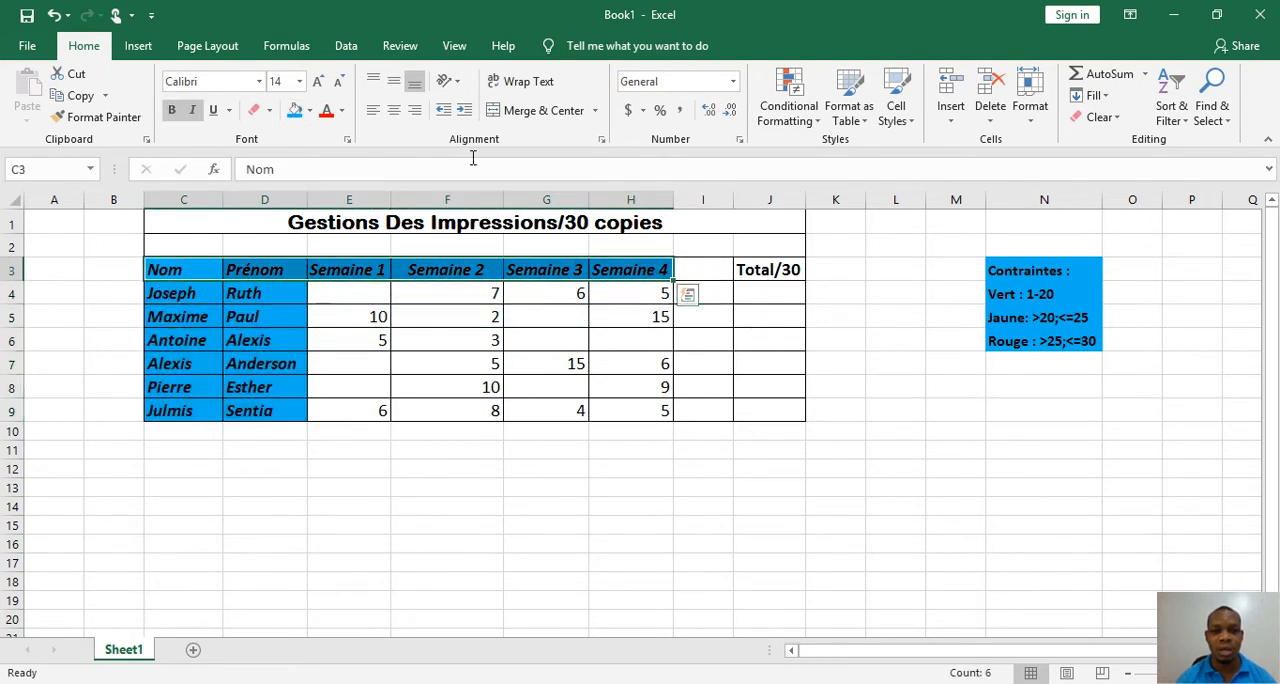
left_click(310, 111)
left_click(310, 257)
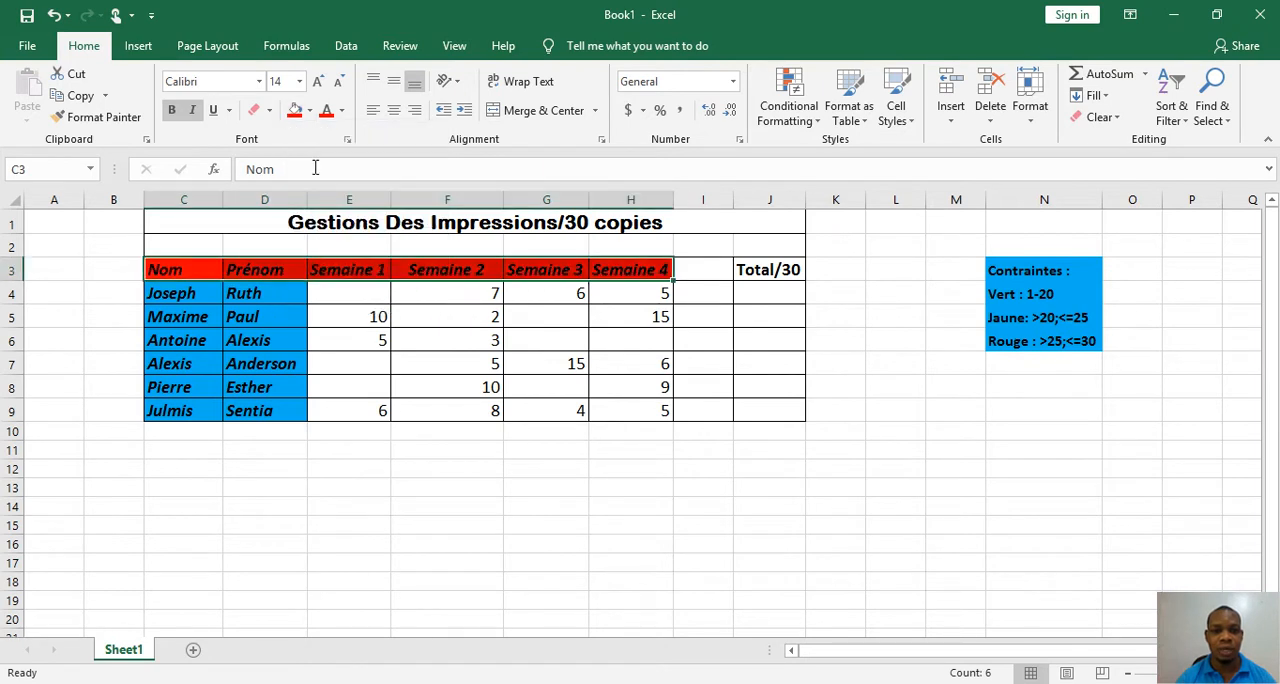
left_click(341, 111)
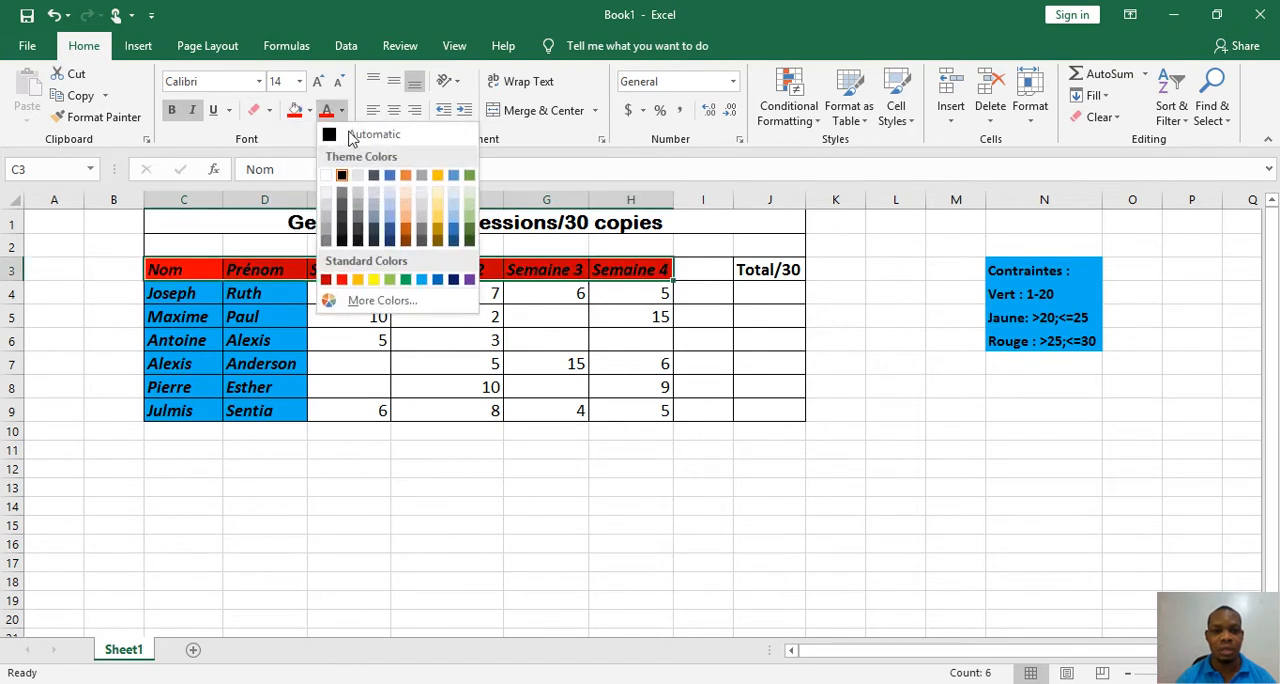
left_click(333, 177)
left_click(355, 310)
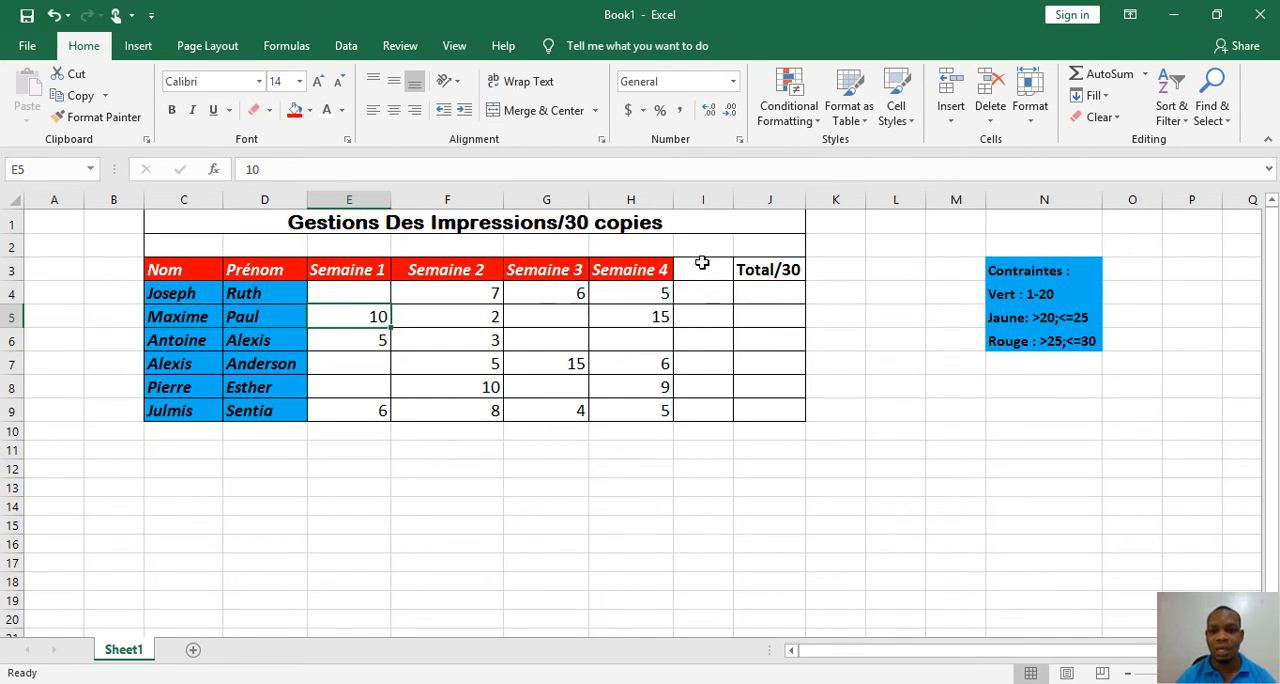
Merge the empty cells I3:I9 between Semaine 4 and the Total/30 column into one cell
left_click_drag(700, 263, 706, 409)
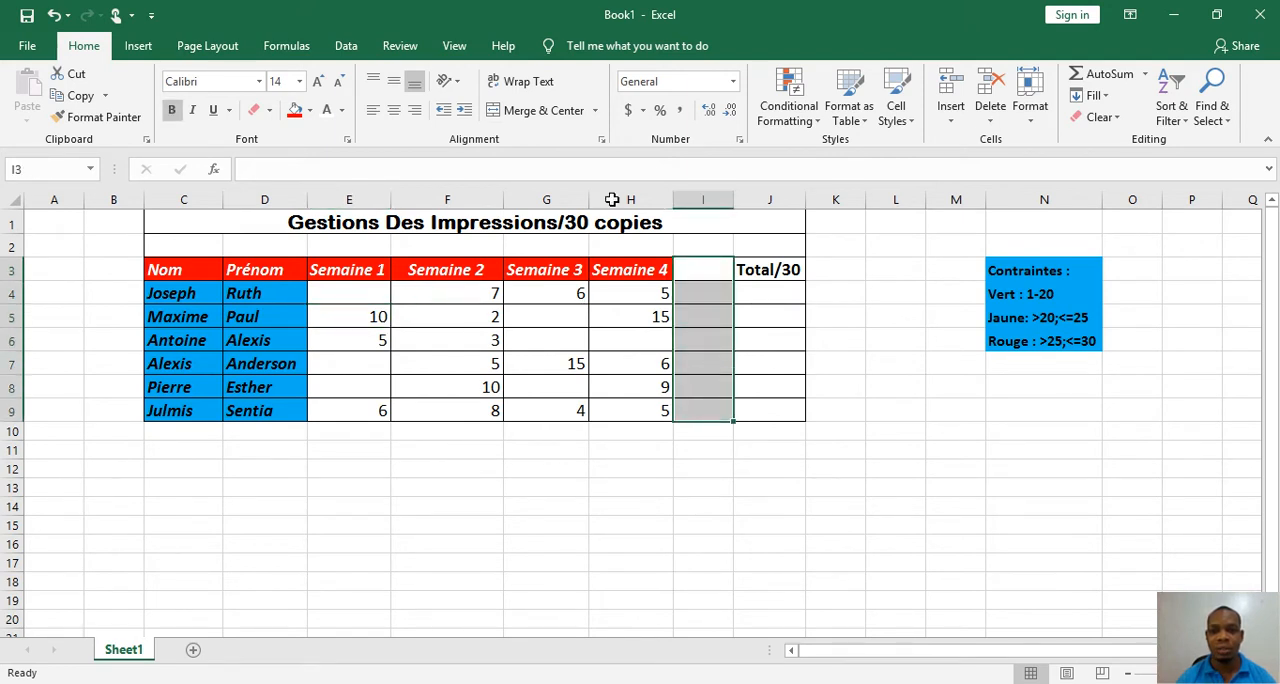
left_click(530, 110)
left_click(750, 322)
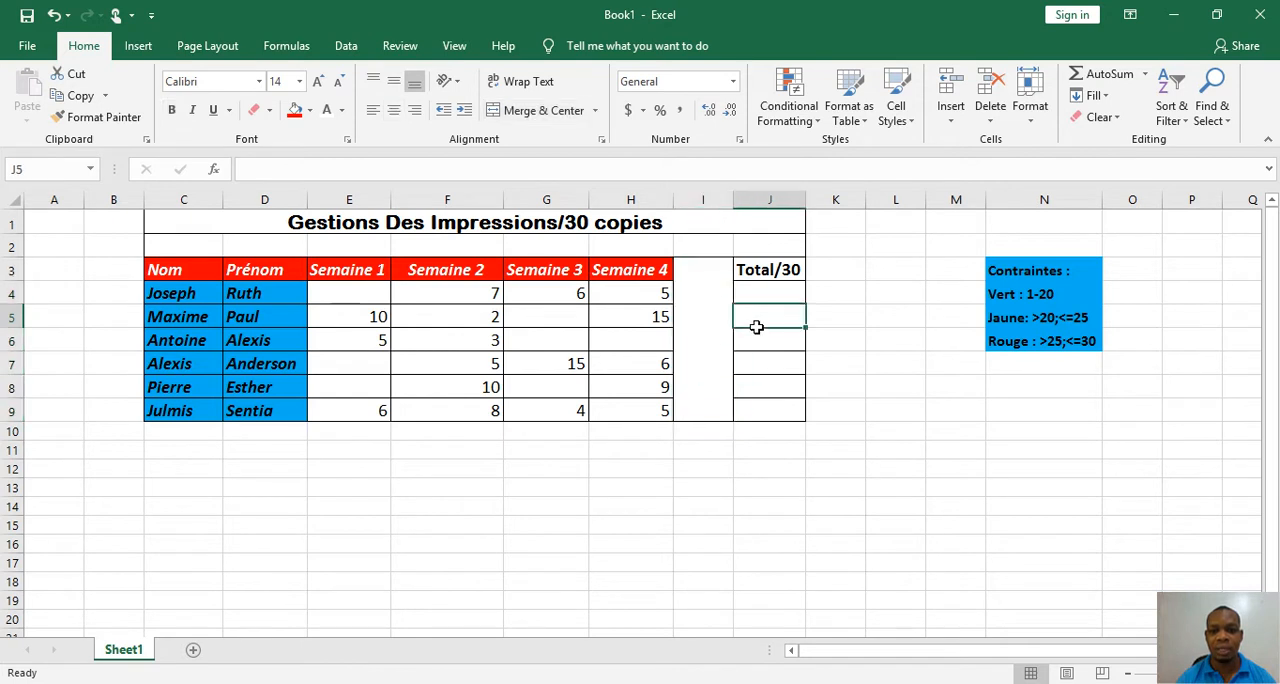
left_click(643, 364)
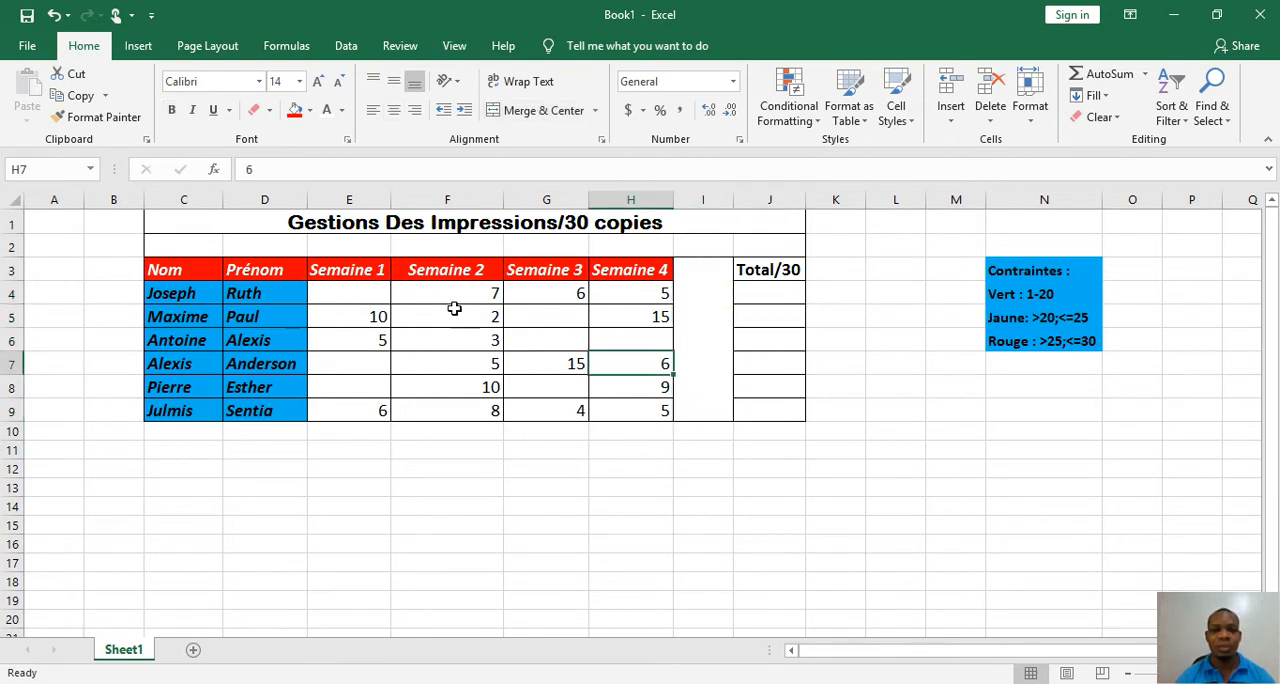
Change the font of the weekly values E4:H9 and the total cells J4:J9 to Aharoni
left_click_drag(370, 297, 640, 418)
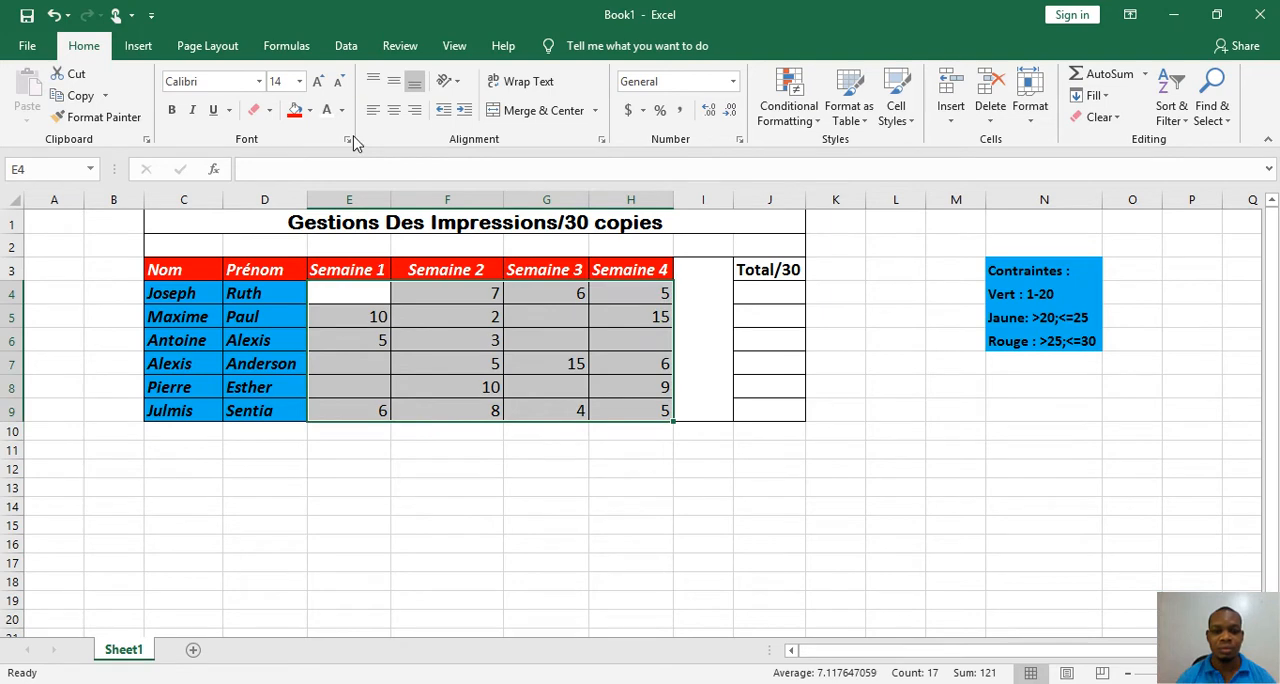
left_click(259, 81)
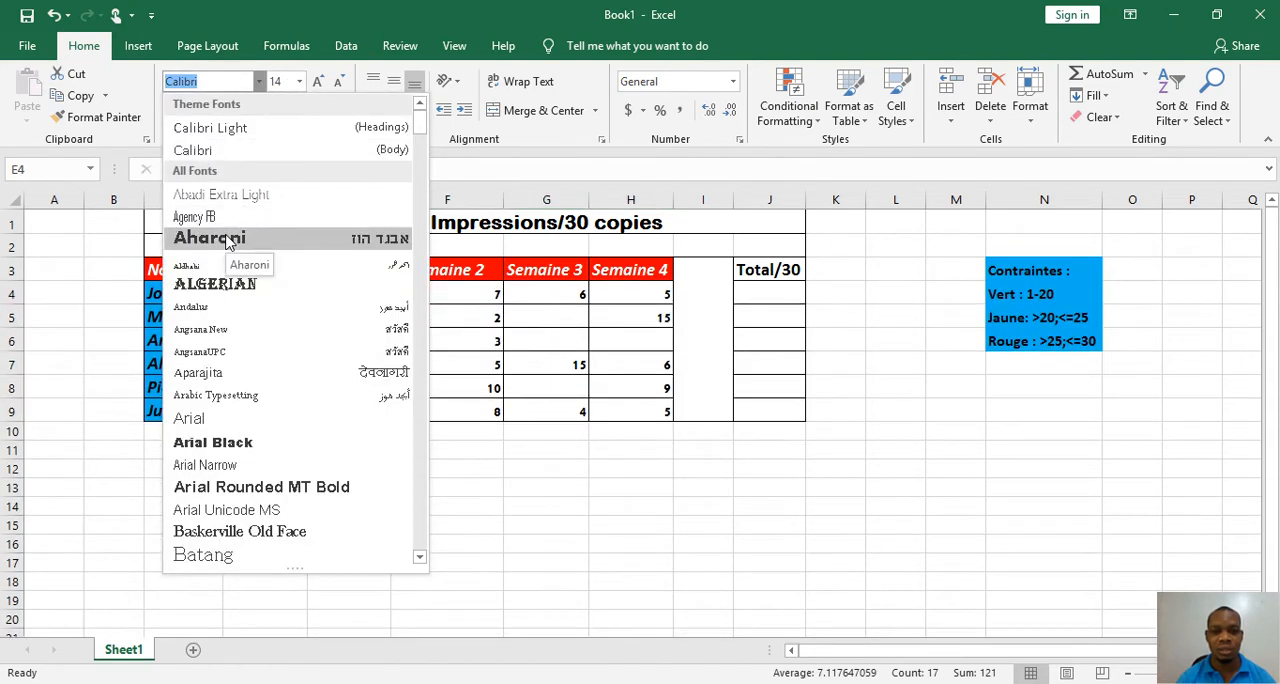
left_click(226, 240)
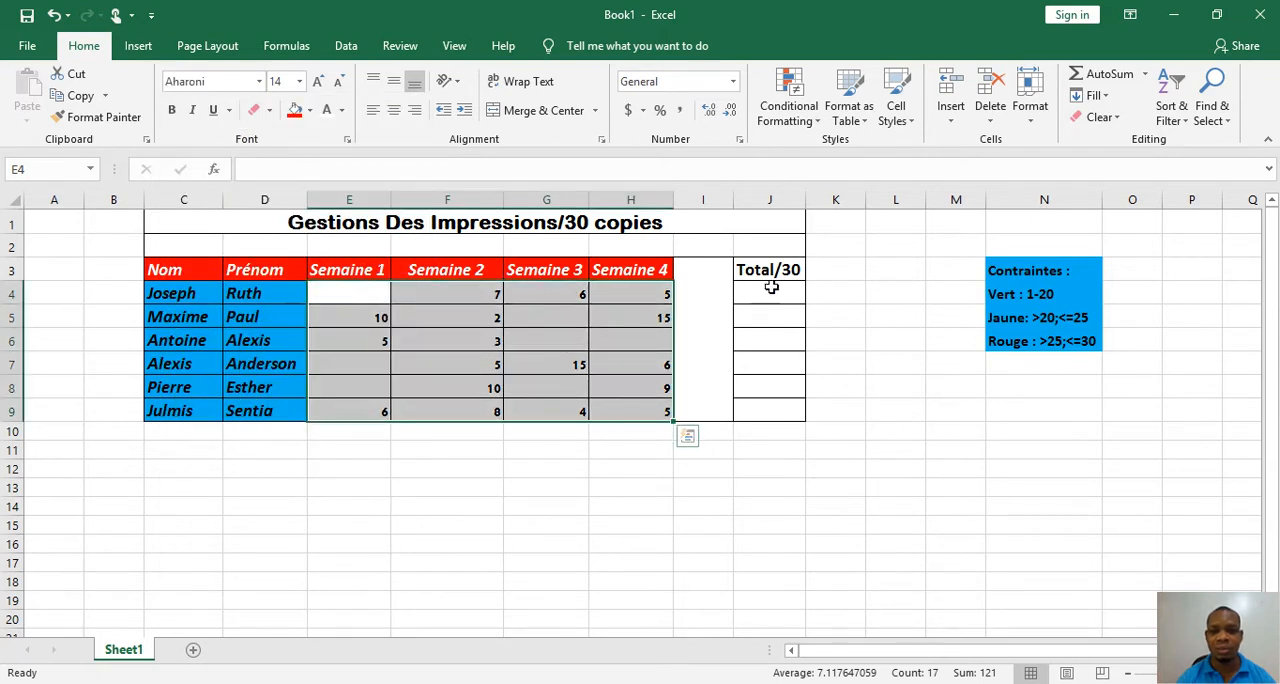
left_click_drag(769, 288, 774, 414)
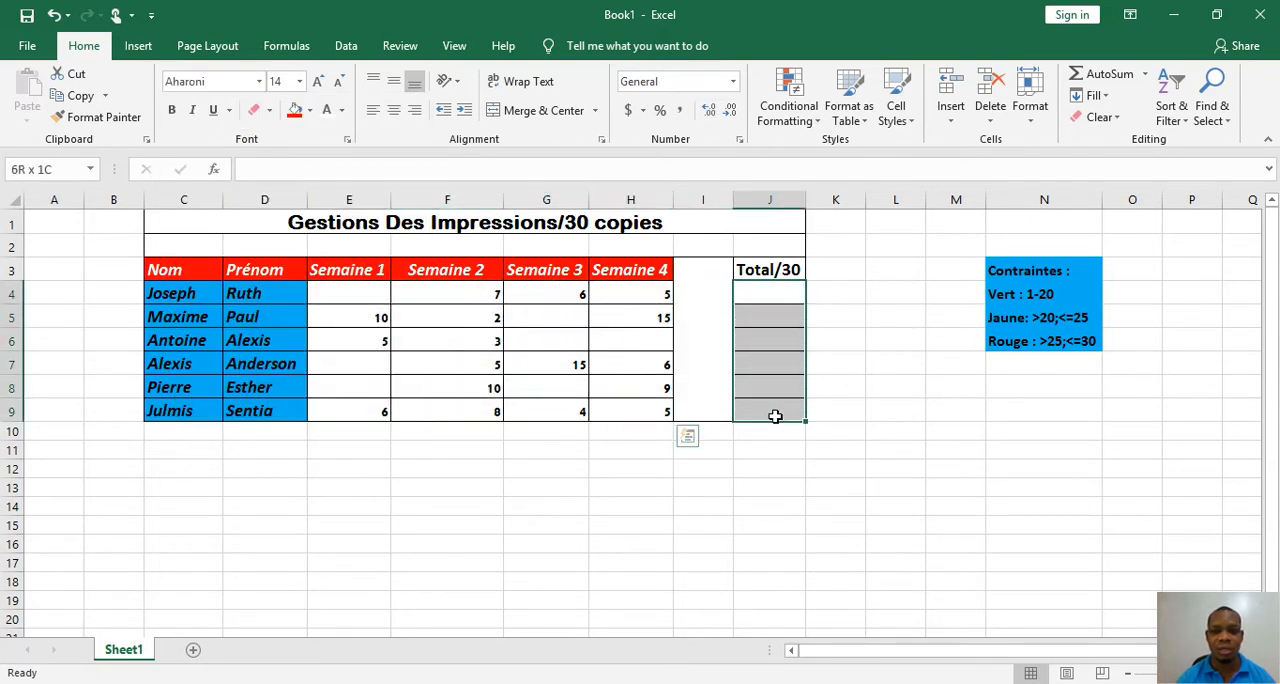
left_click(259, 82)
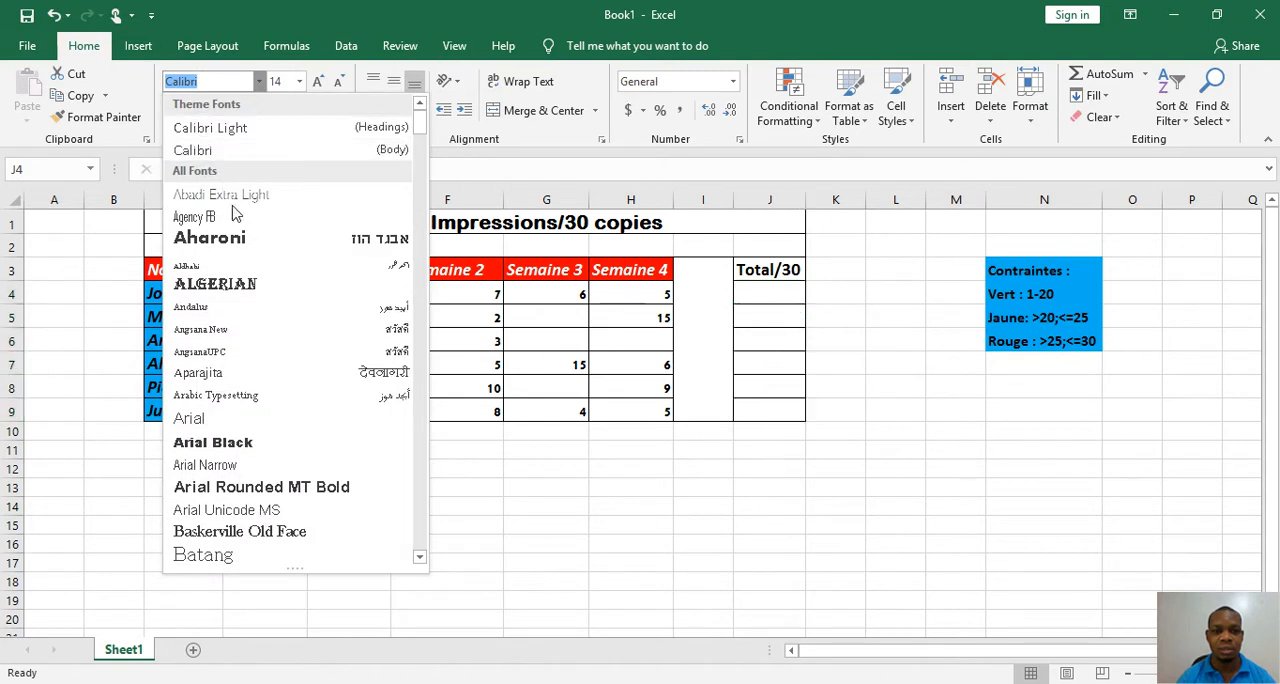
left_click(240, 239)
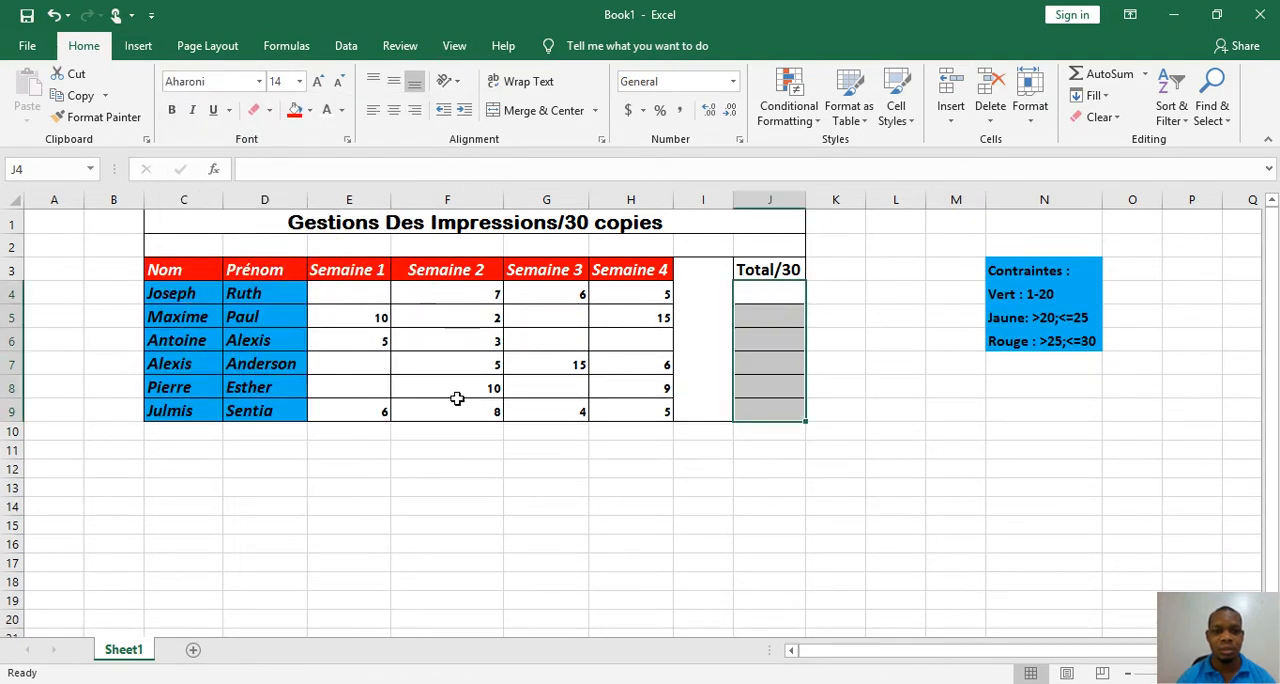
Increase the font size of the weekly values E4:H9 and the total cells J4:J9 to 18
left_click_drag(350, 300, 761, 376)
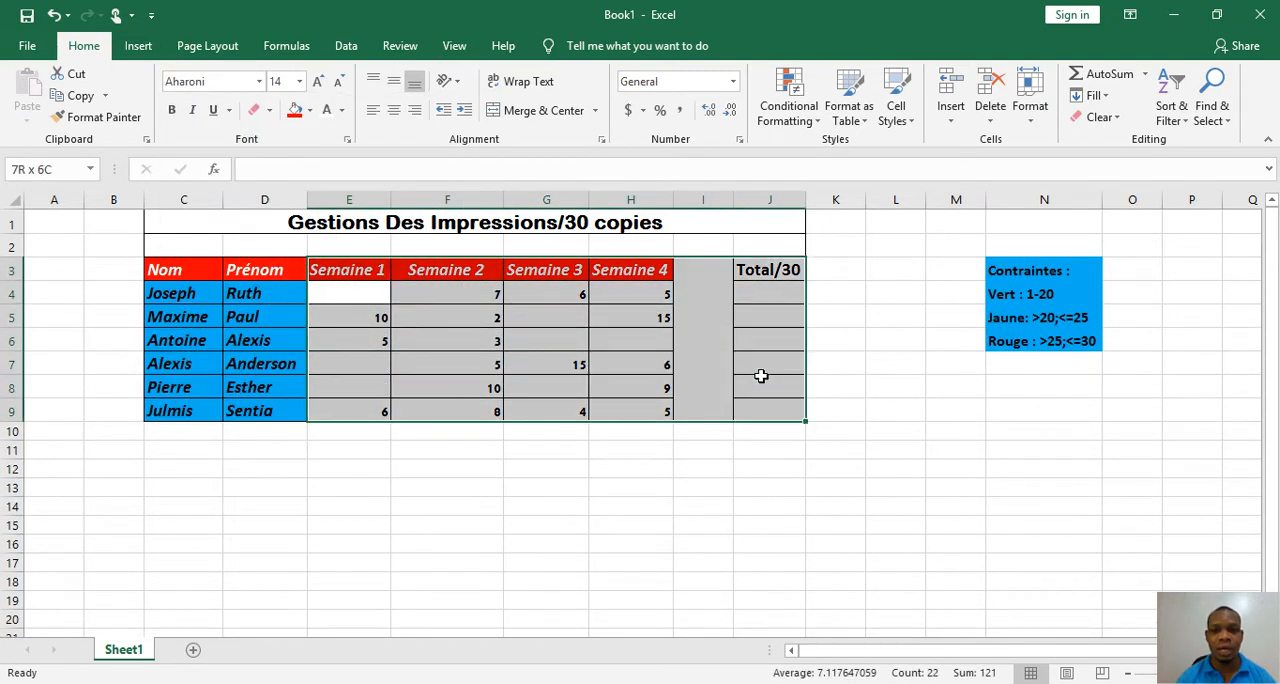
left_click(650, 362)
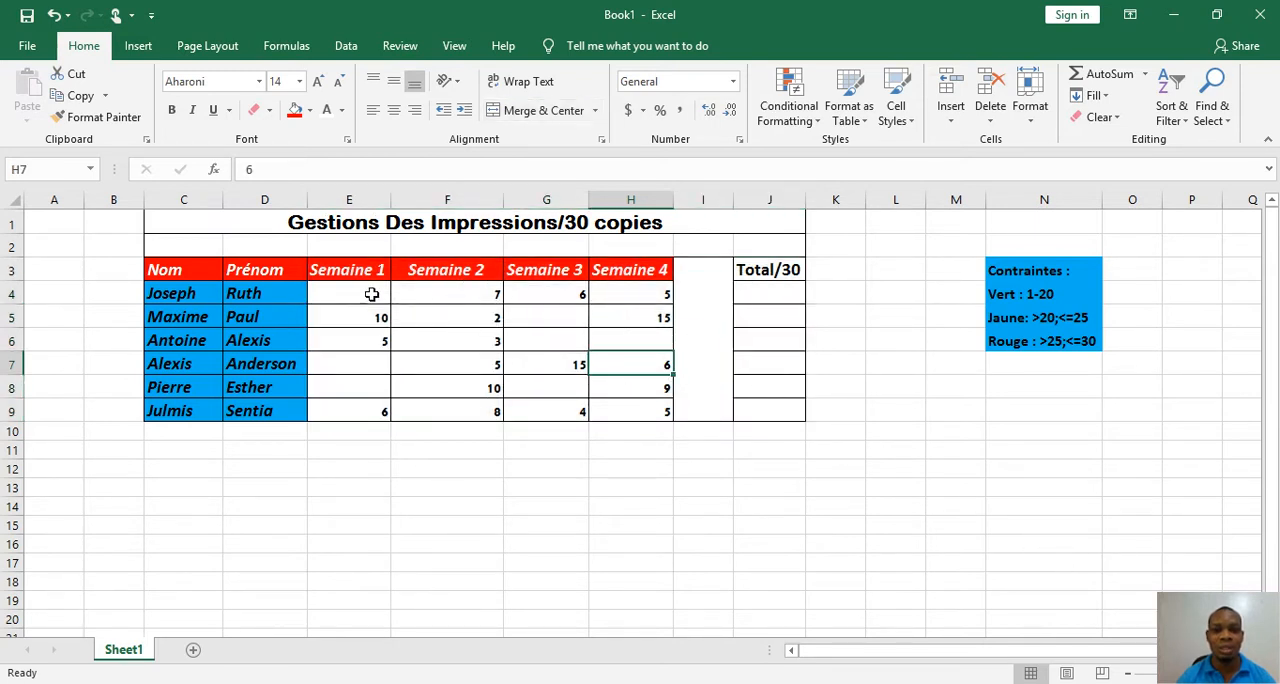
left_click_drag(371, 294, 634, 412)
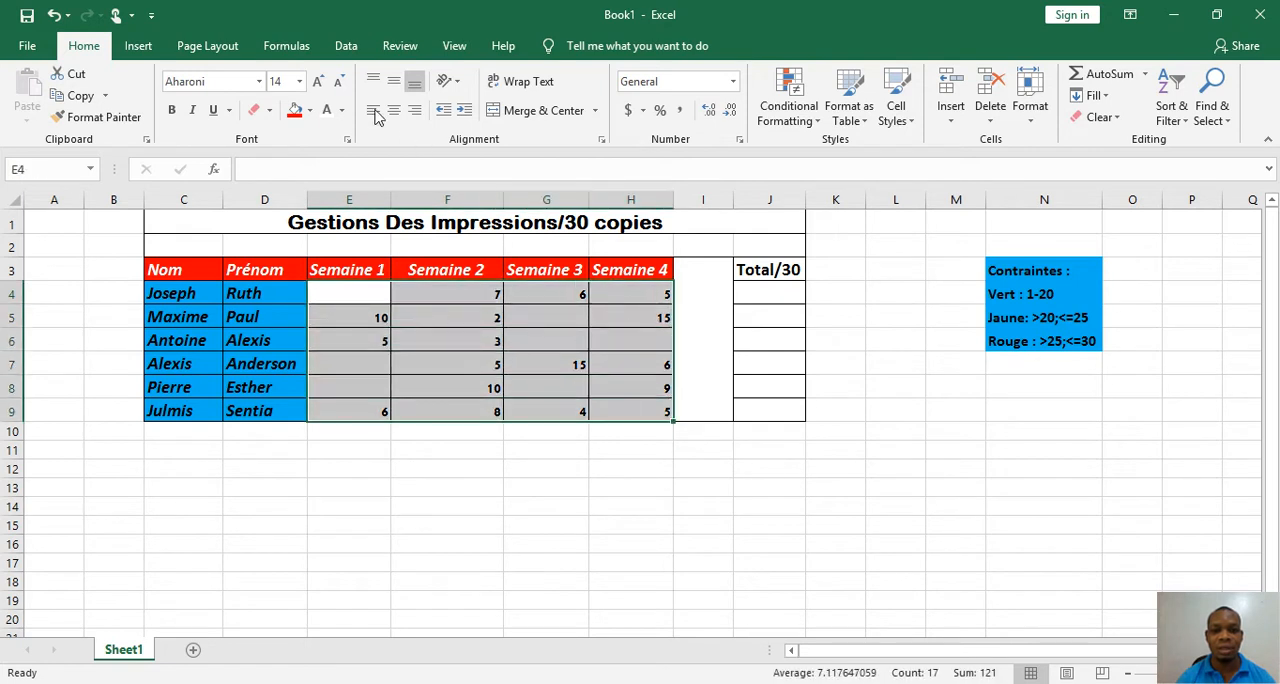
left_click(319, 84)
left_click(319, 84)
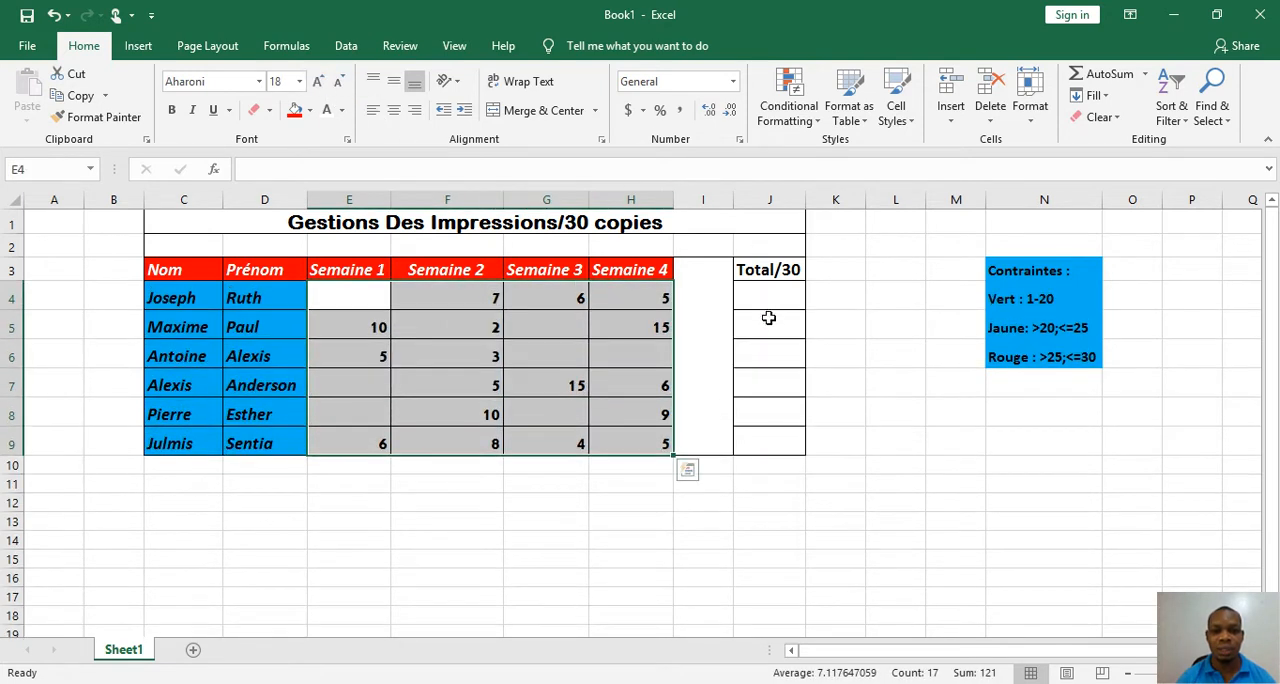
left_click_drag(768, 298, 772, 440)
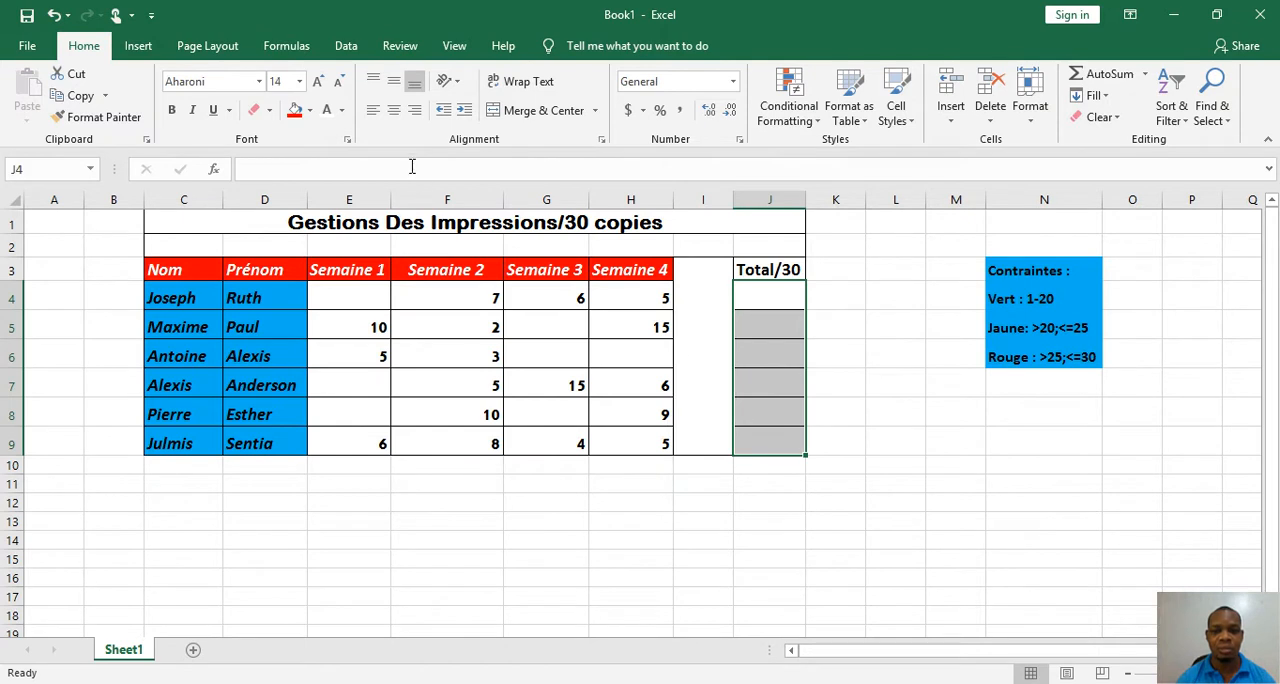
left_click(318, 81)
left_click(318, 81)
left_click(536, 335)
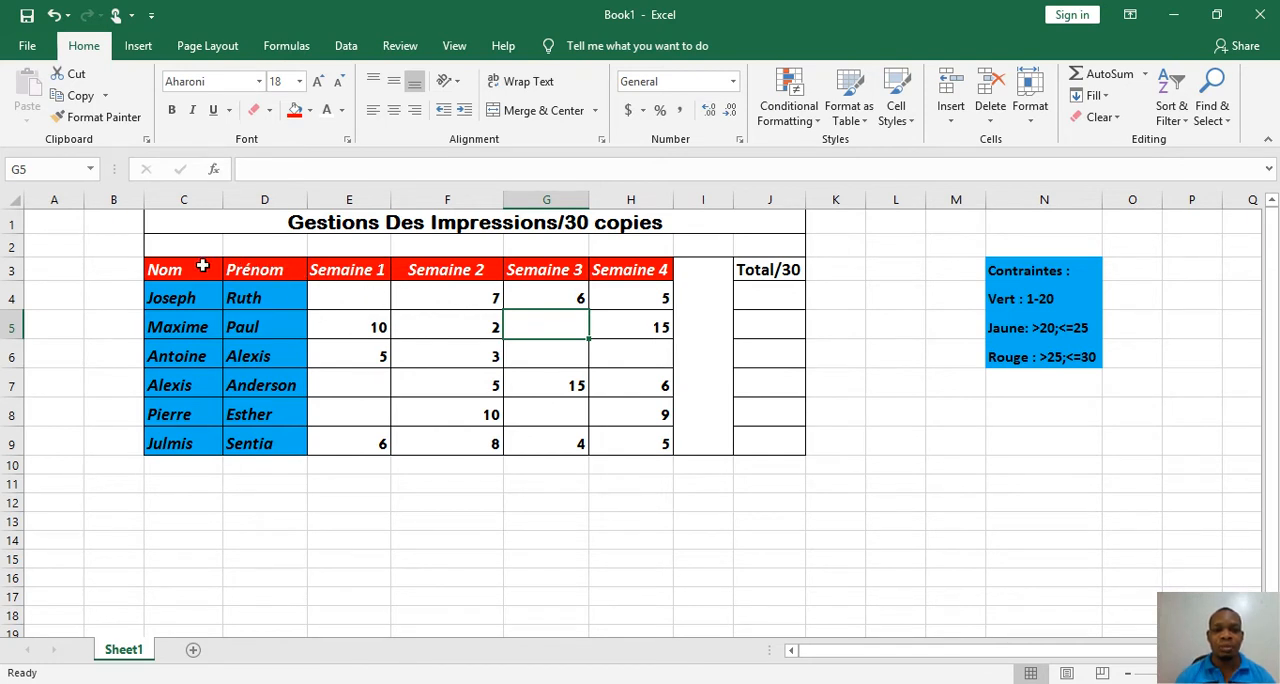
Correct the table title in C1 to "Gestion Des Impressions/30 copies"
left_click(350, 222)
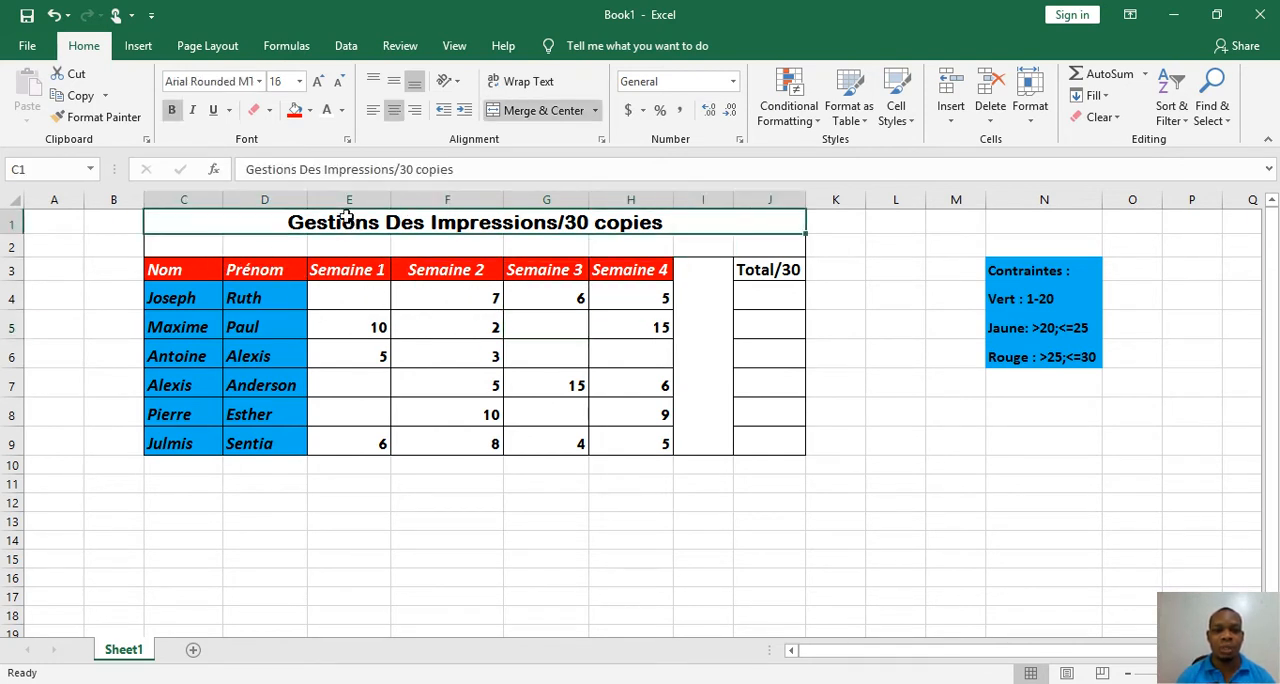
left_click(300, 172)
key("BackSpace")
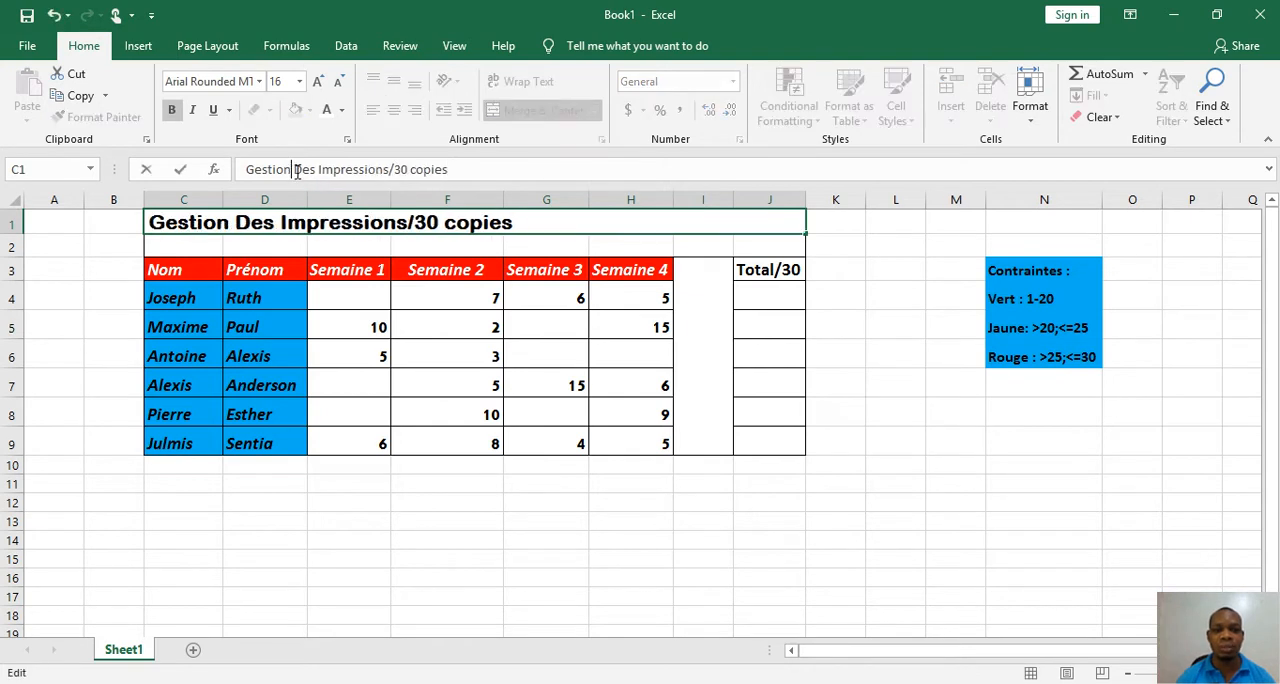
left_click(367, 306)
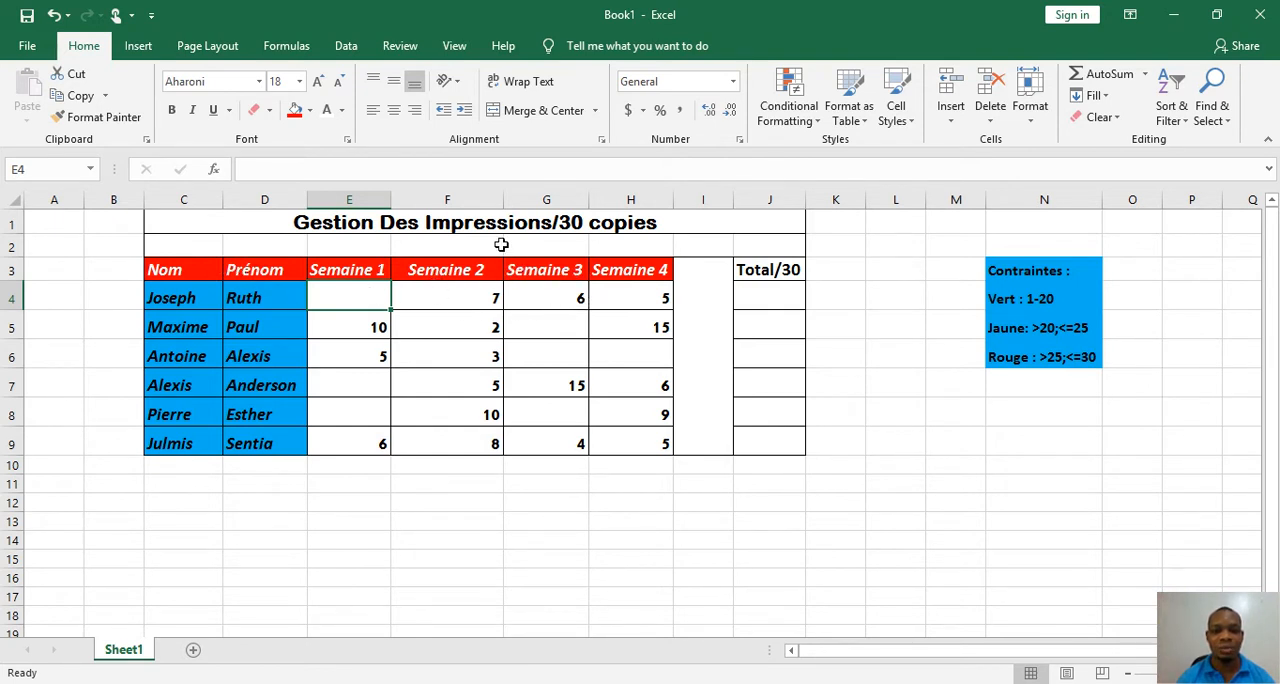
Enter "Mois de Janv." in cell F2 above the Semaine 2 header and make it bold
left_click(499, 244)
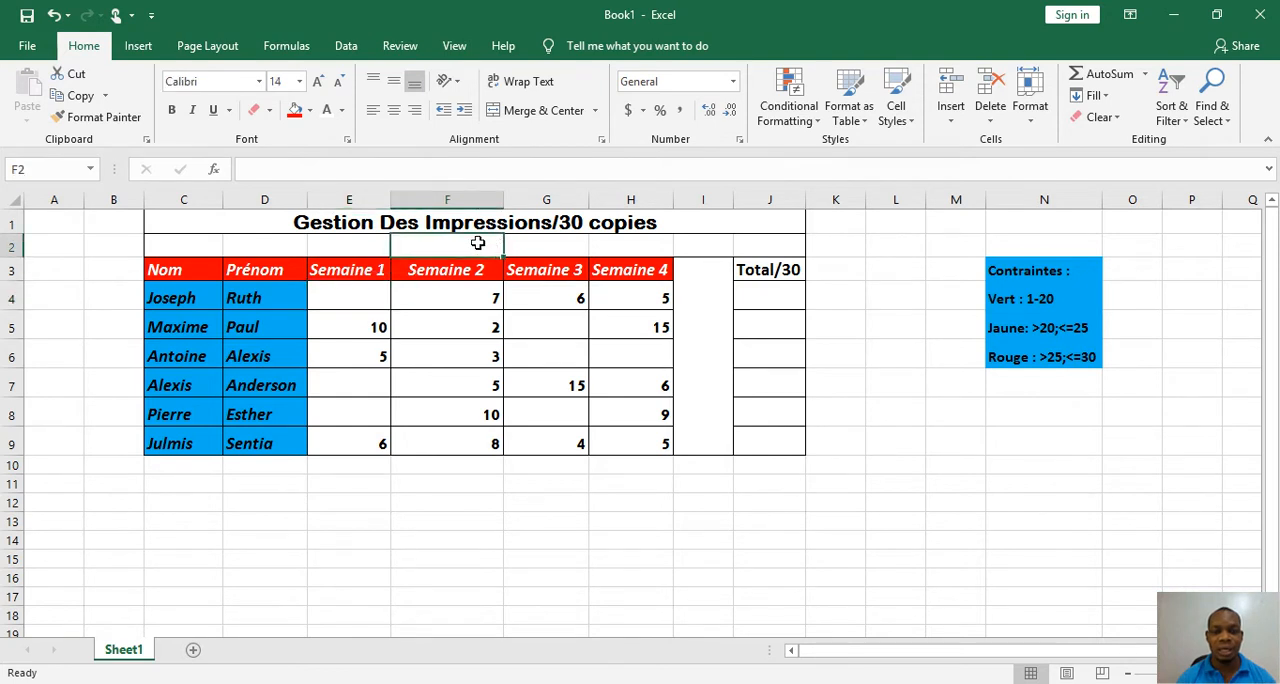
type("Mois de Janv.")
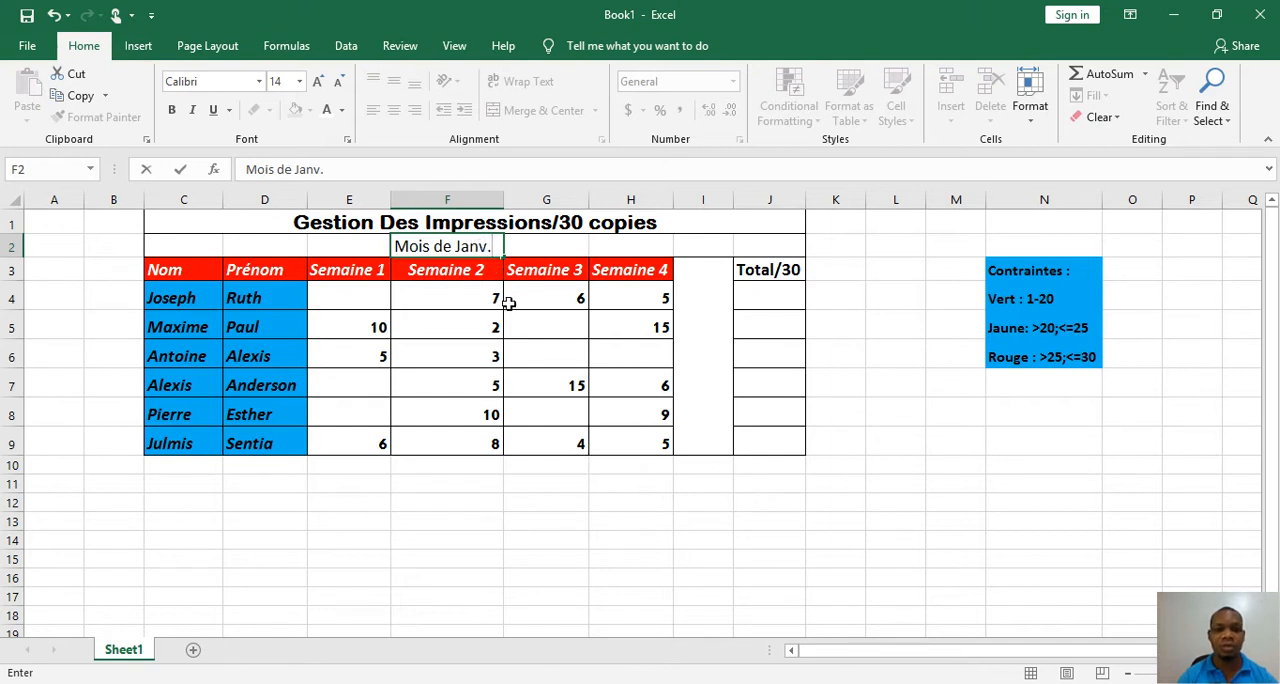
left_click(448, 327)
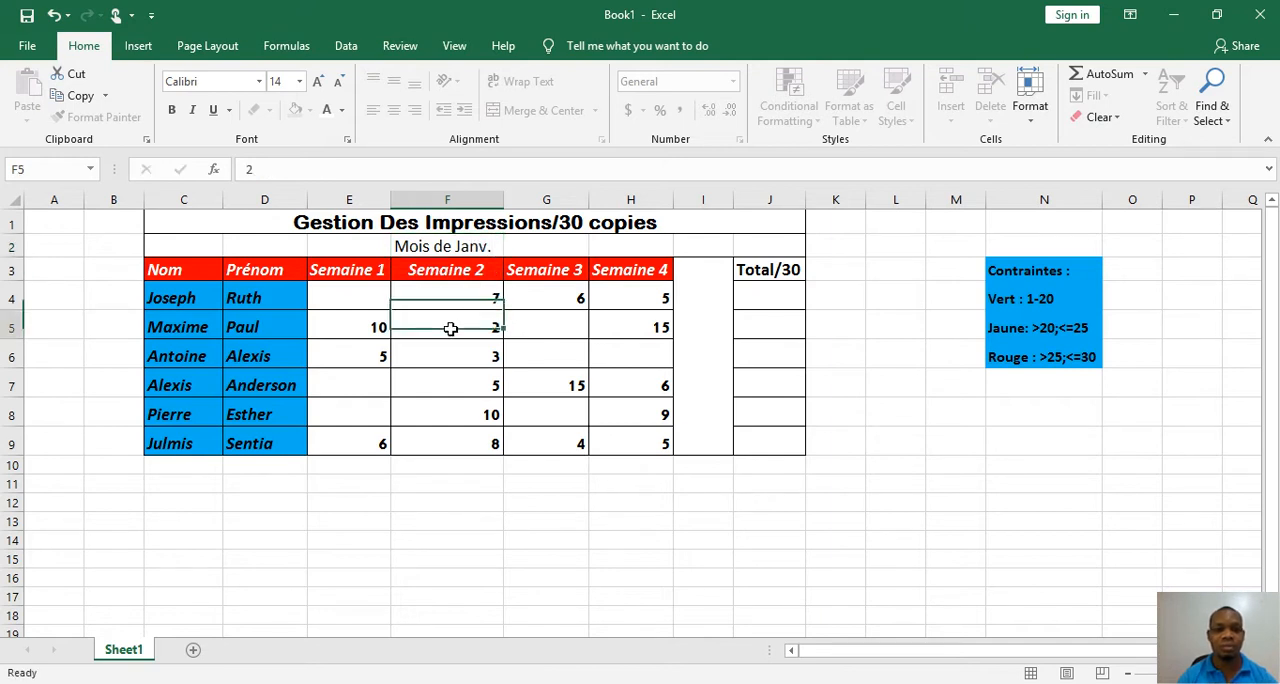
left_click(440, 248)
left_click(171, 110)
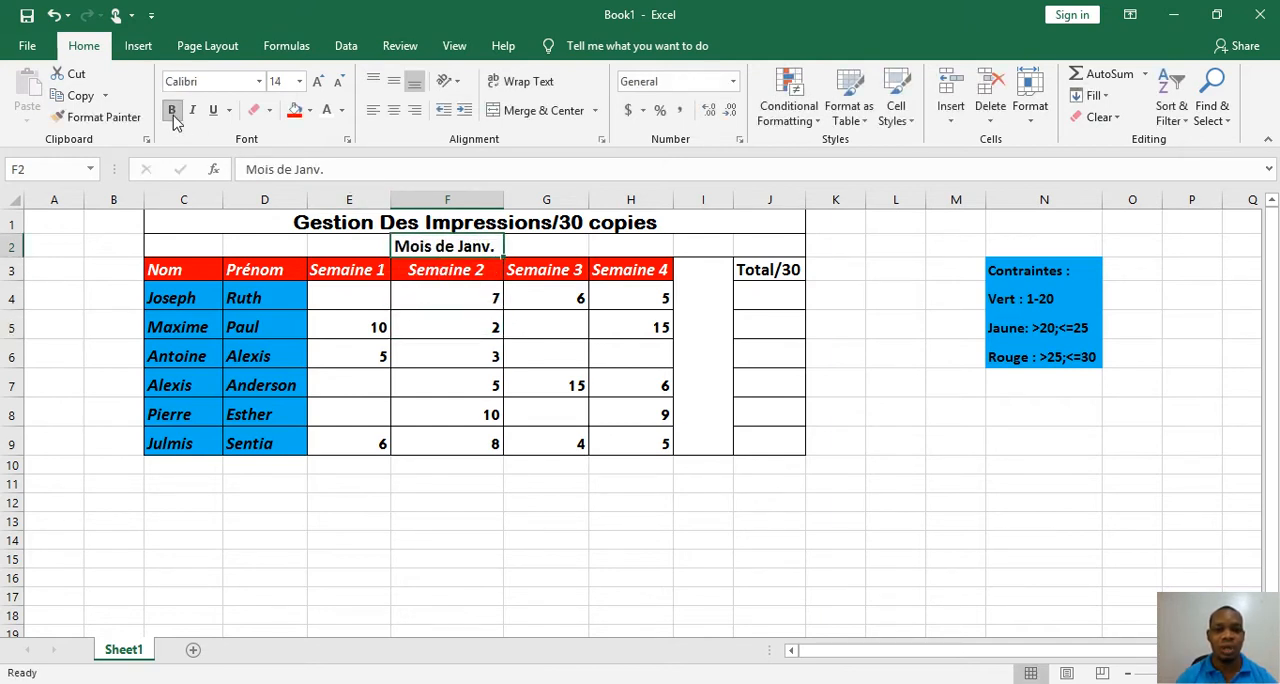
Fill the "Mois de Janv." cell F2 with red and apply all borders to it
left_click(309, 110)
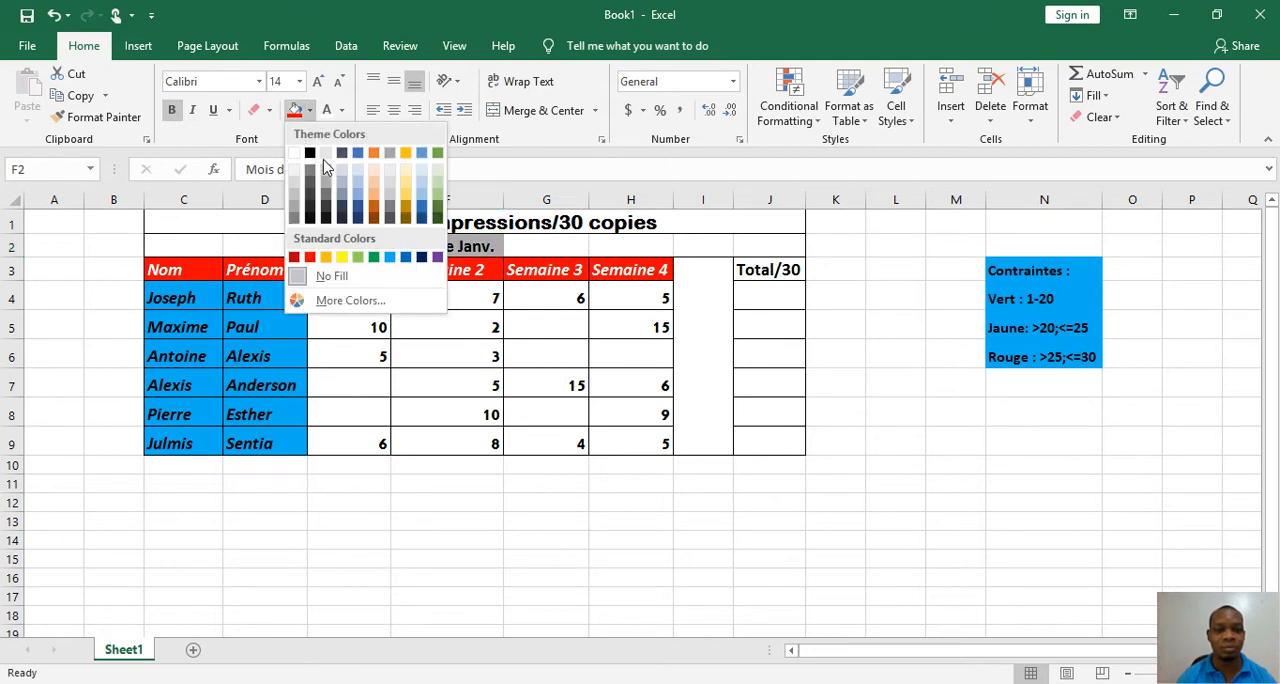
left_click(389, 257)
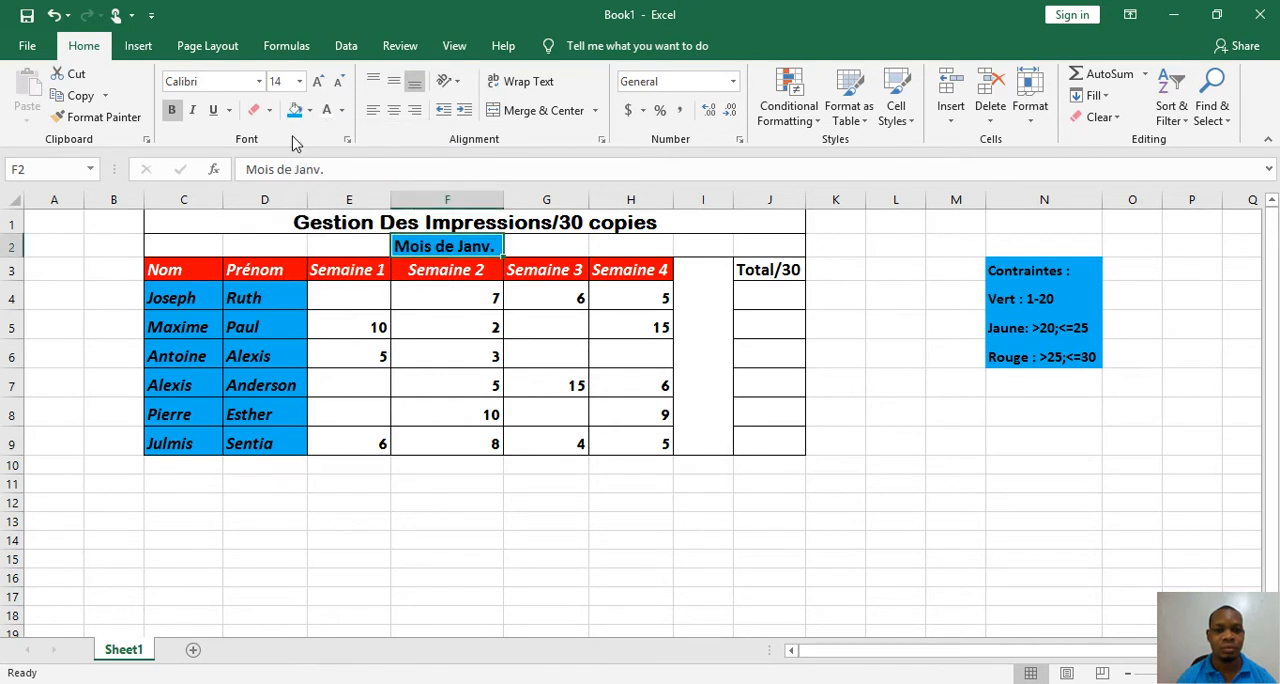
left_click(309, 110)
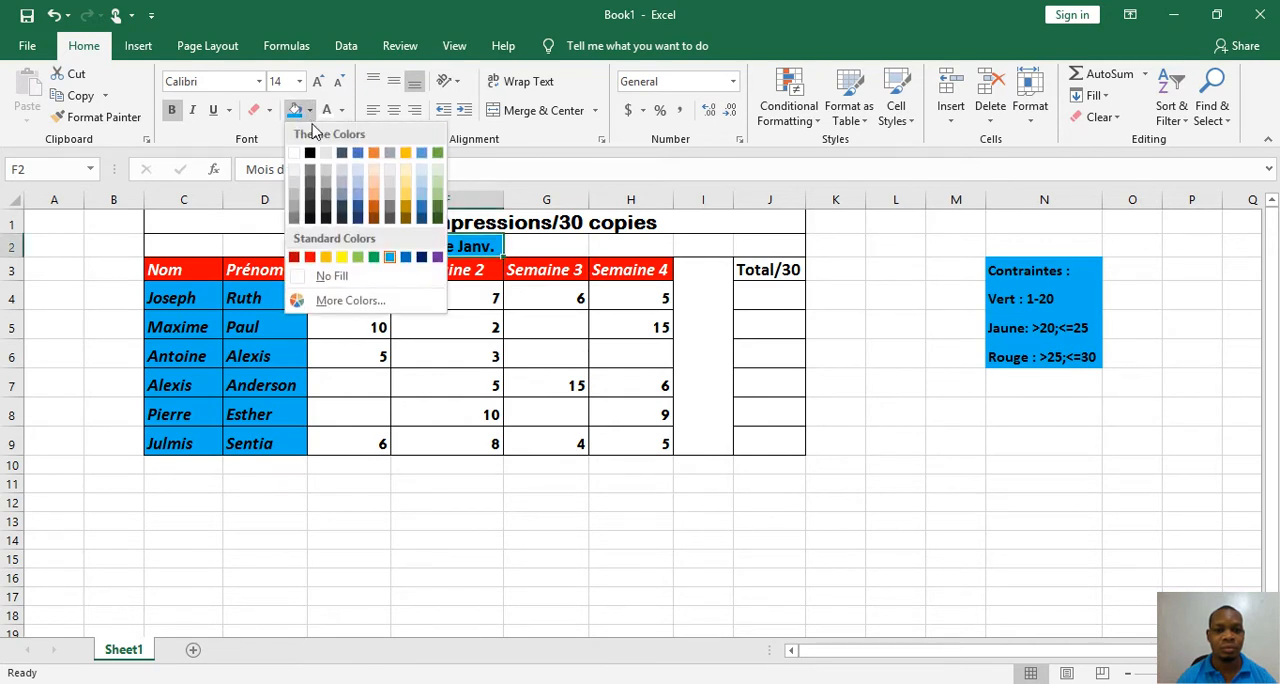
left_click(309, 258)
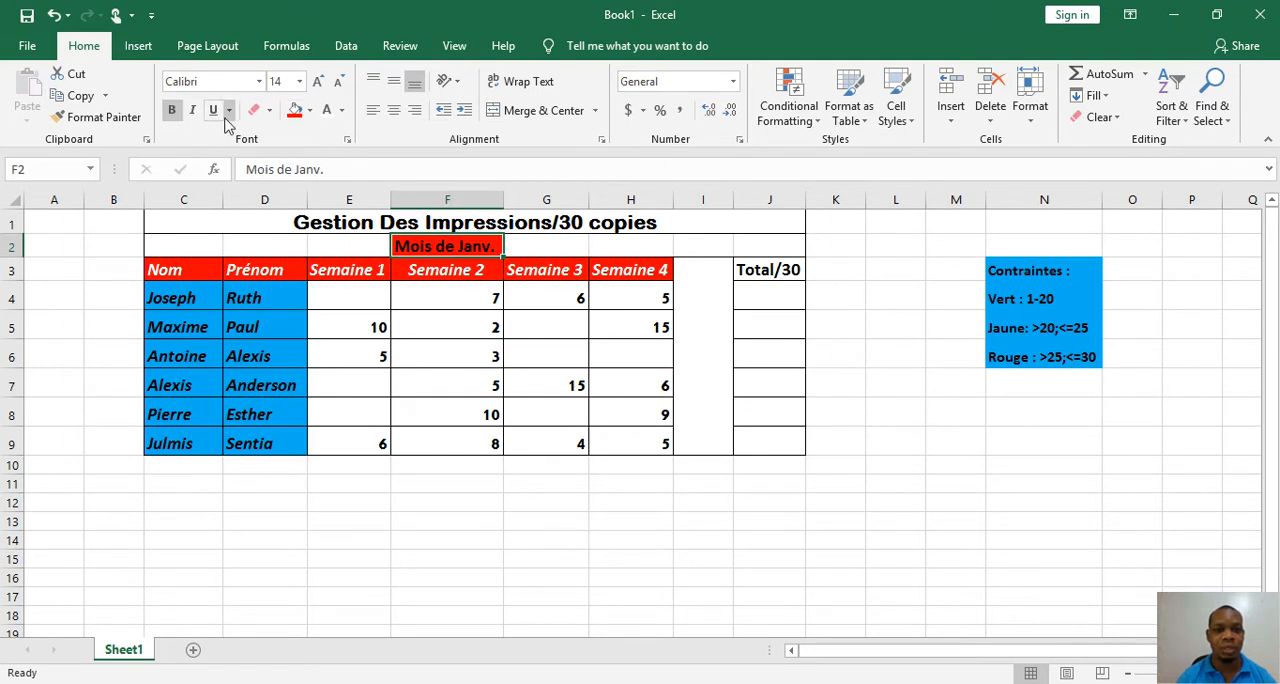
left_click(270, 112)
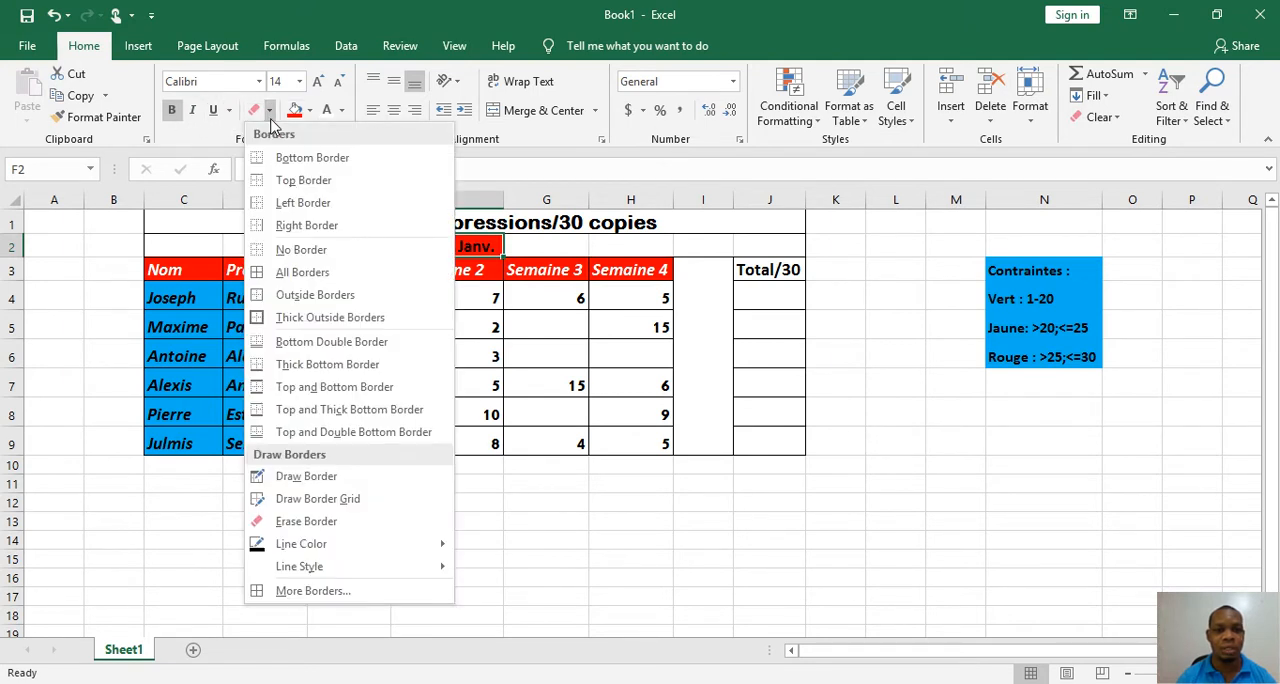
left_click(275, 272)
left_click(432, 348)
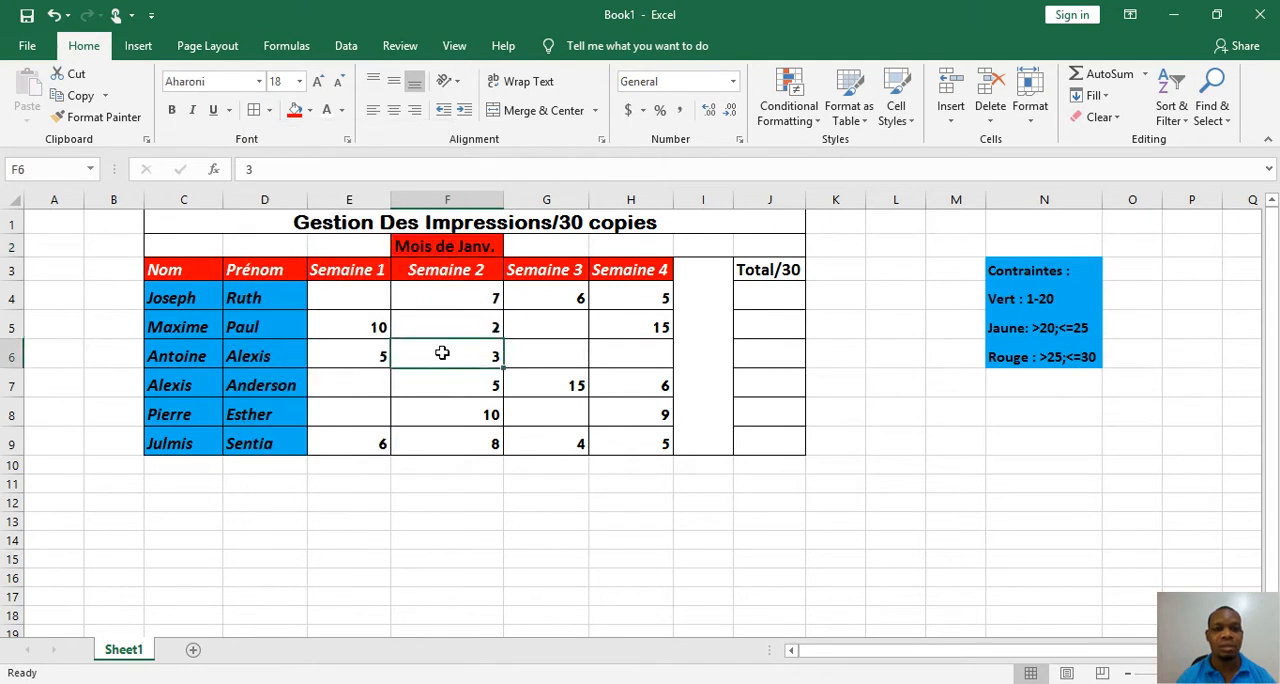
Change the font colour of the "Mois de Janv." text in F2 to white
left_click(326, 110)
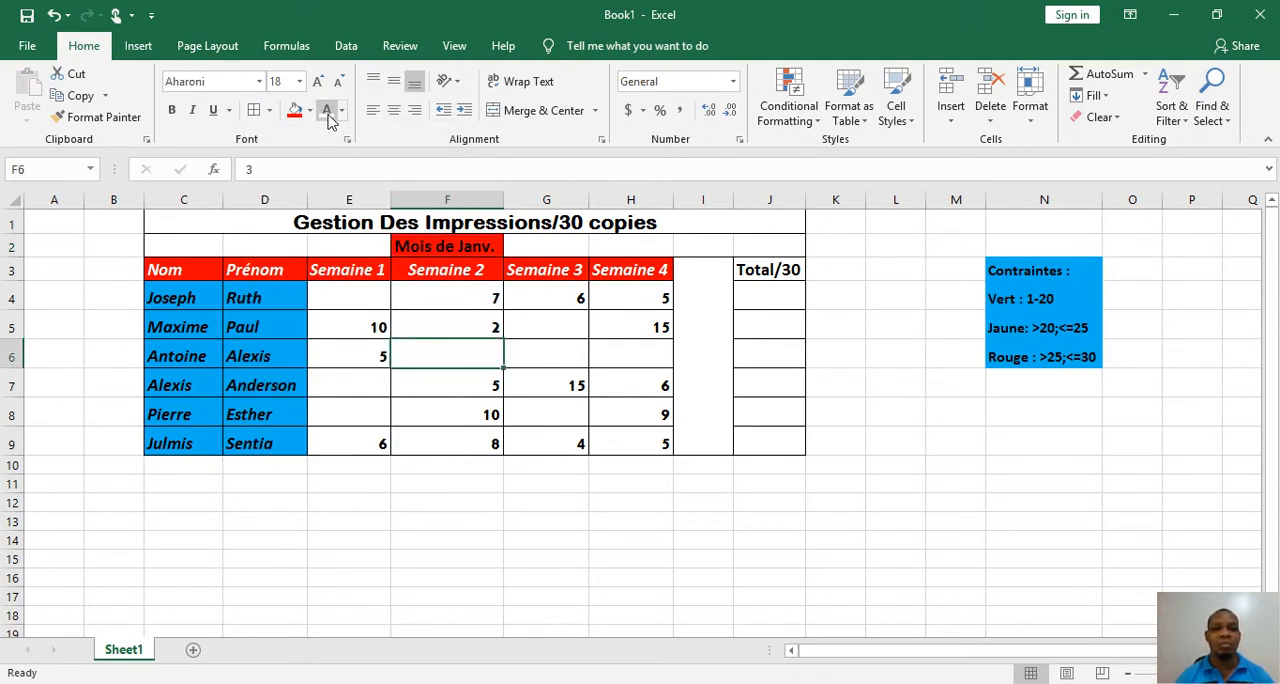
left_click(429, 248)
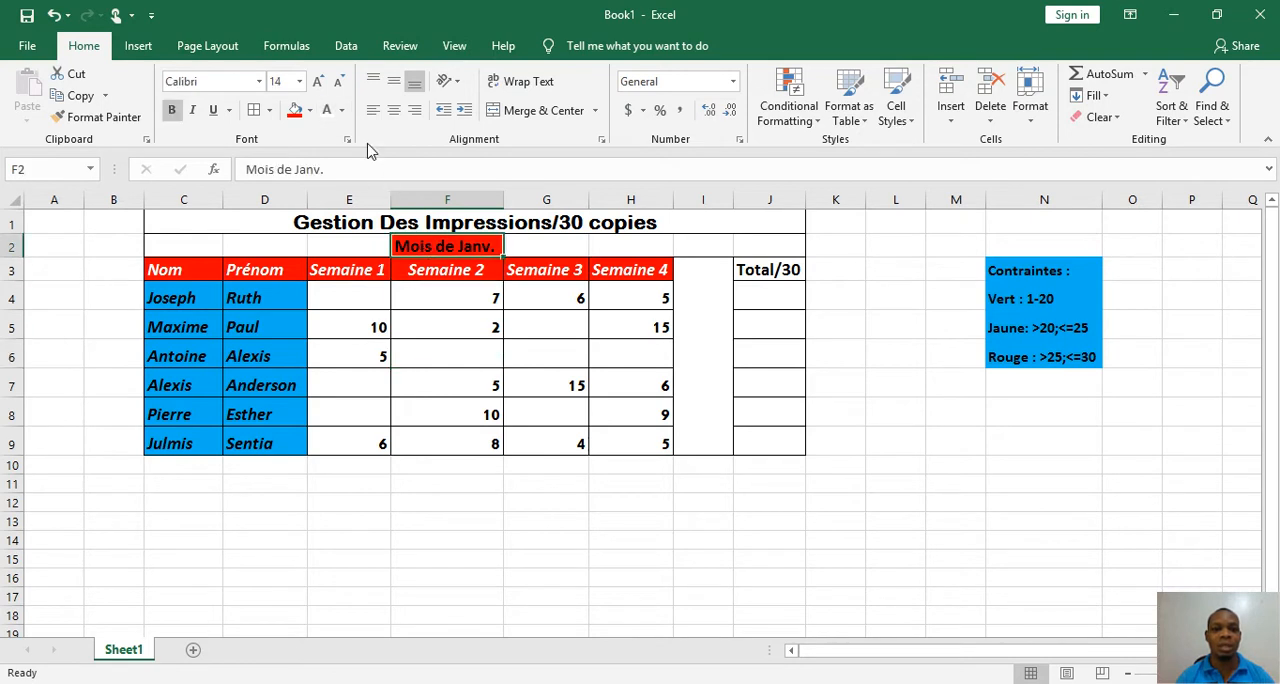
left_click(326, 110)
left_click(433, 296)
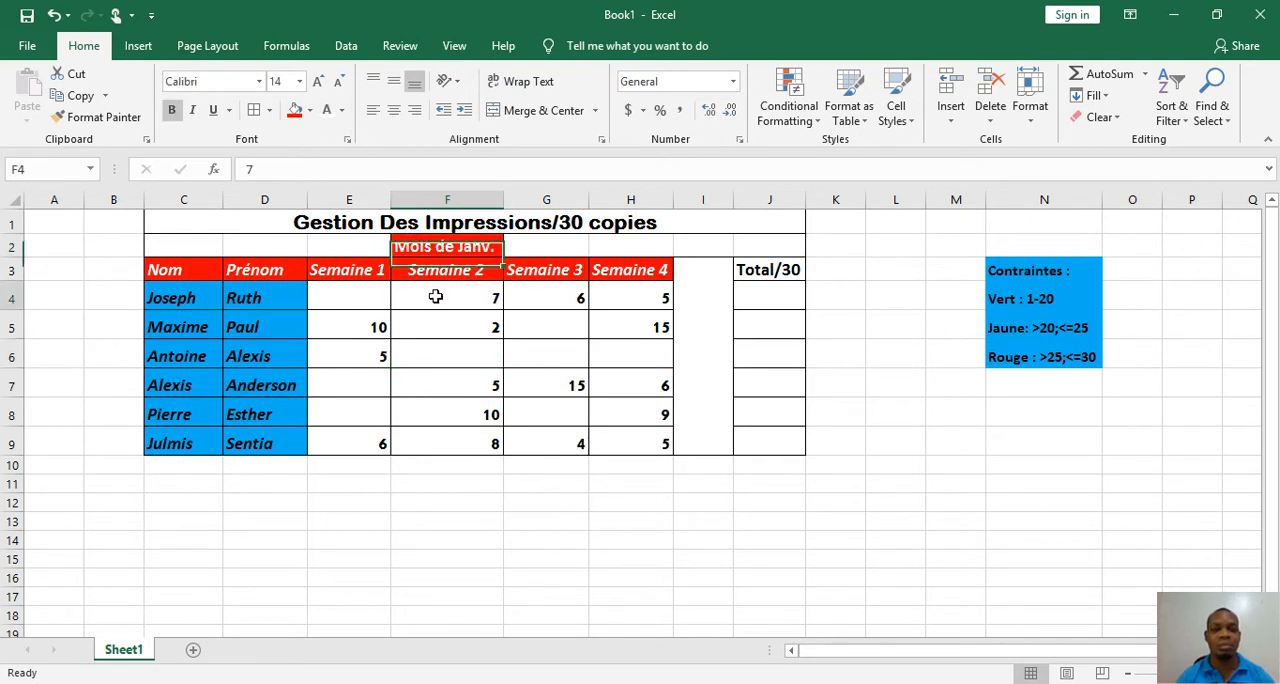
left_click(477, 350)
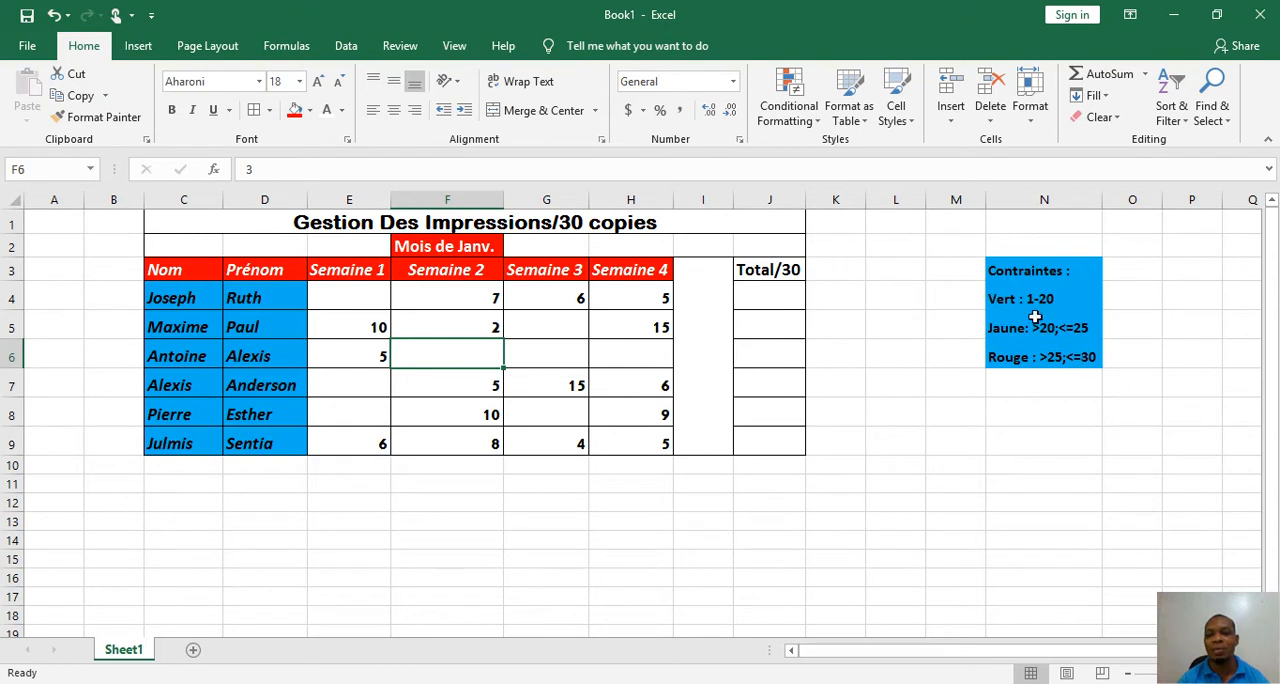
Enter the formula =SUM(E4:H4) in J4 to total the first row's weekly copies under Total/30
left_click(762, 303)
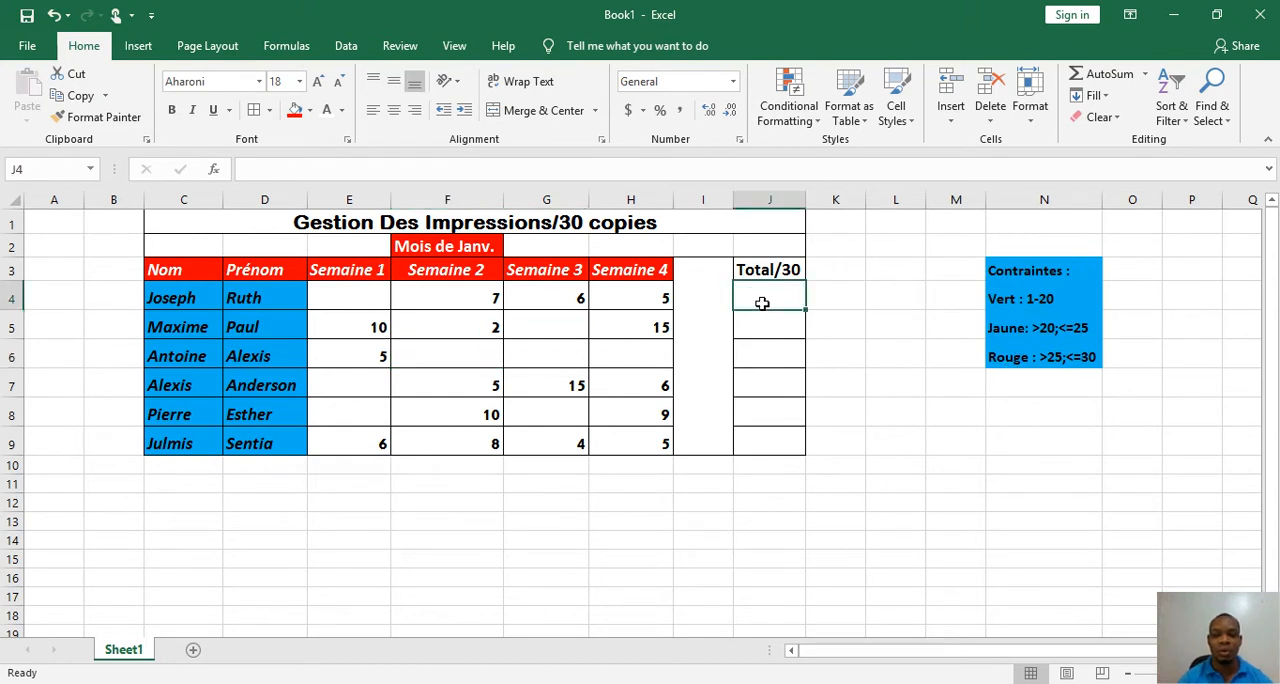
type("=")
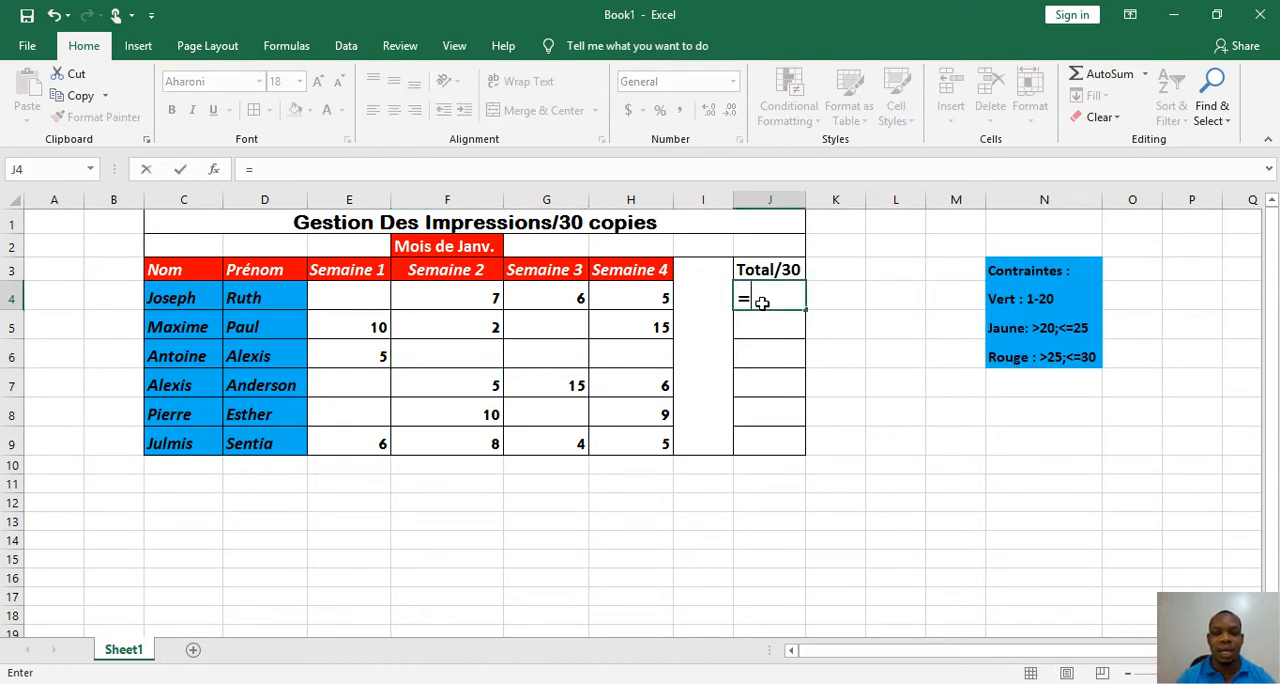
type("sum")
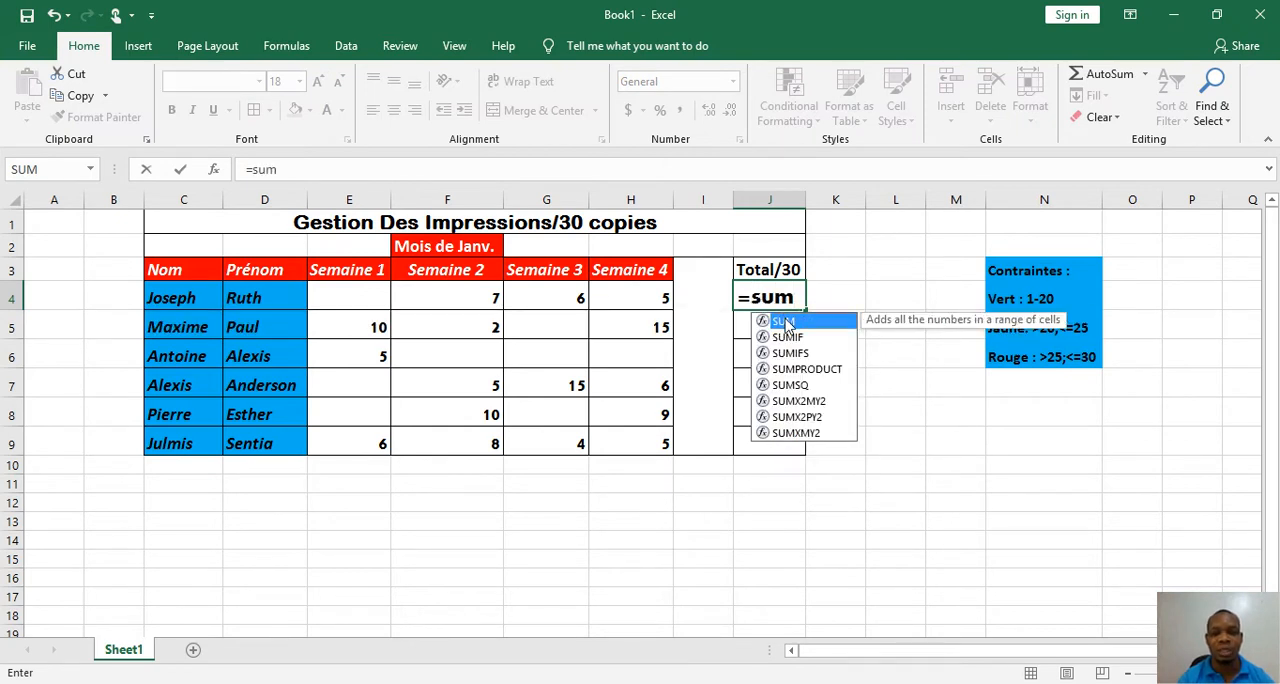
double_click(784, 321)
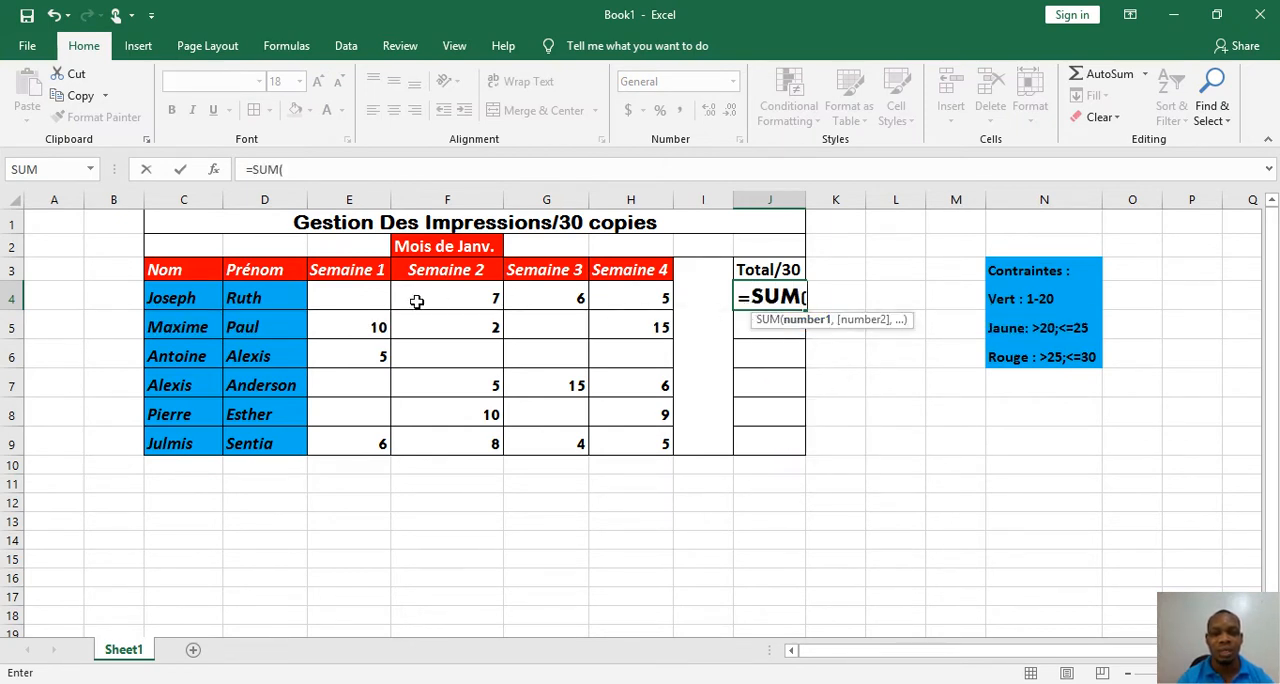
left_click_drag(372, 300, 621, 301)
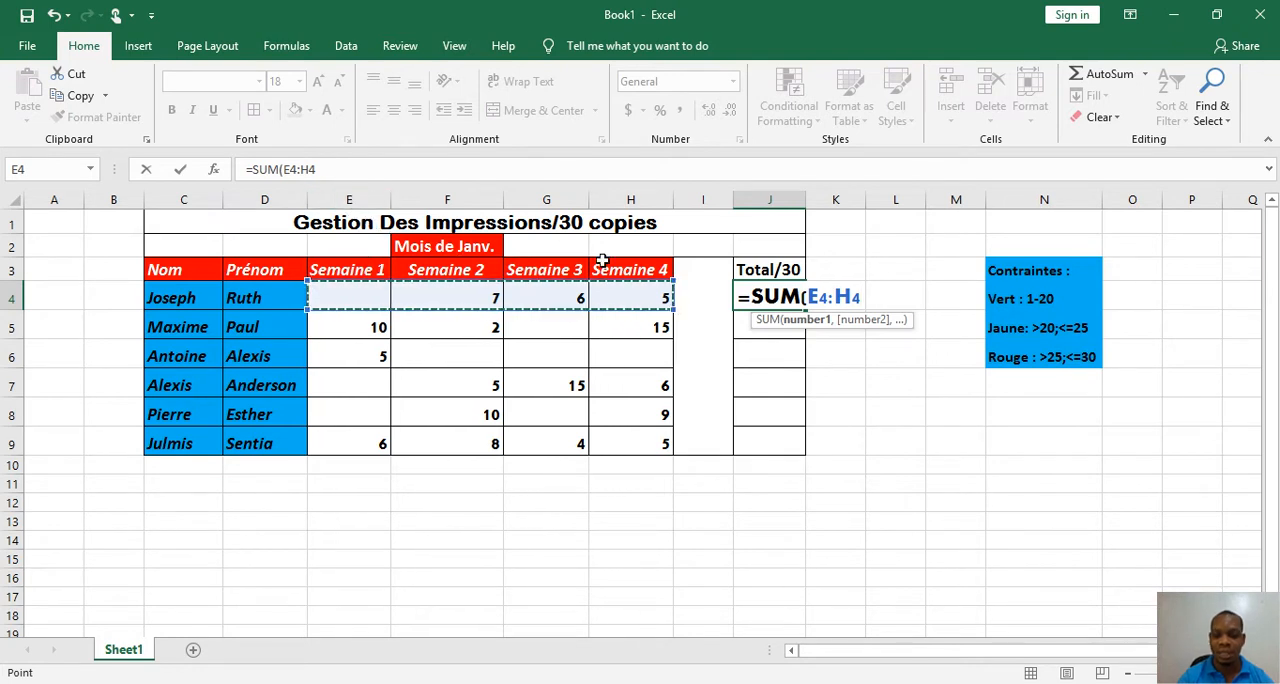
type(")")
key("Return")
left_click(768, 294)
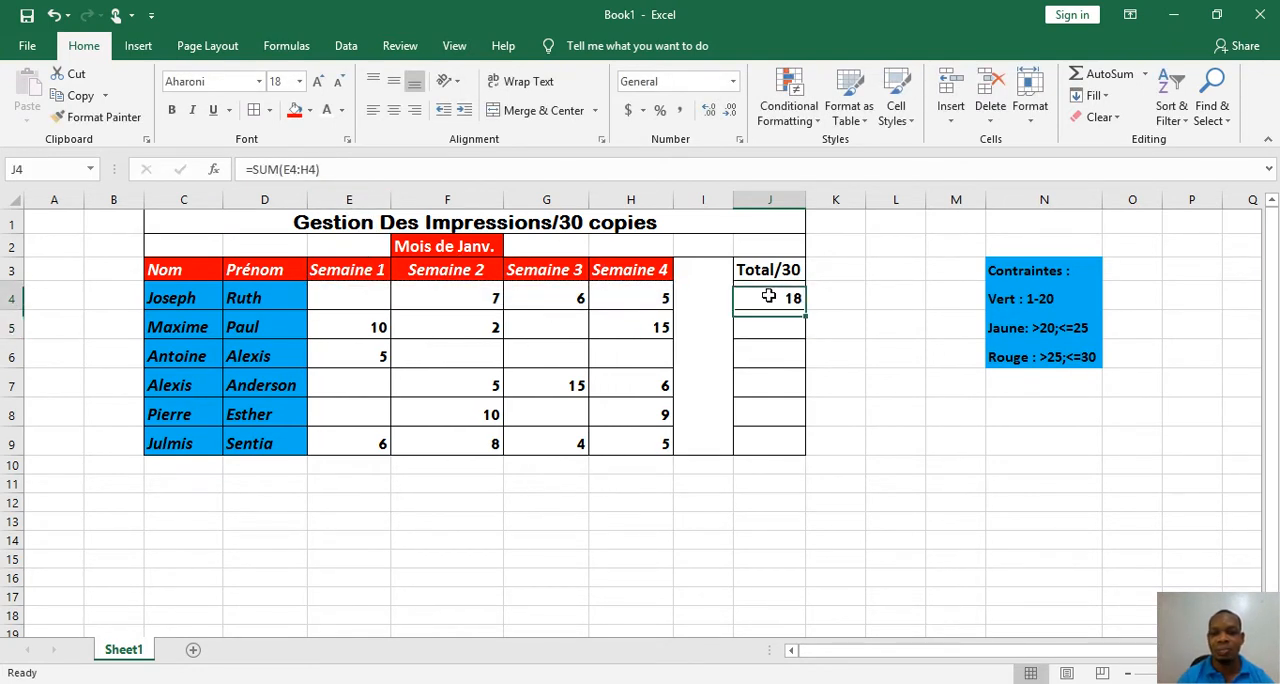
Fill the sum formula from J4 down to J9 so every row has its Total/30 value
left_click_drag(806, 308, 811, 456)
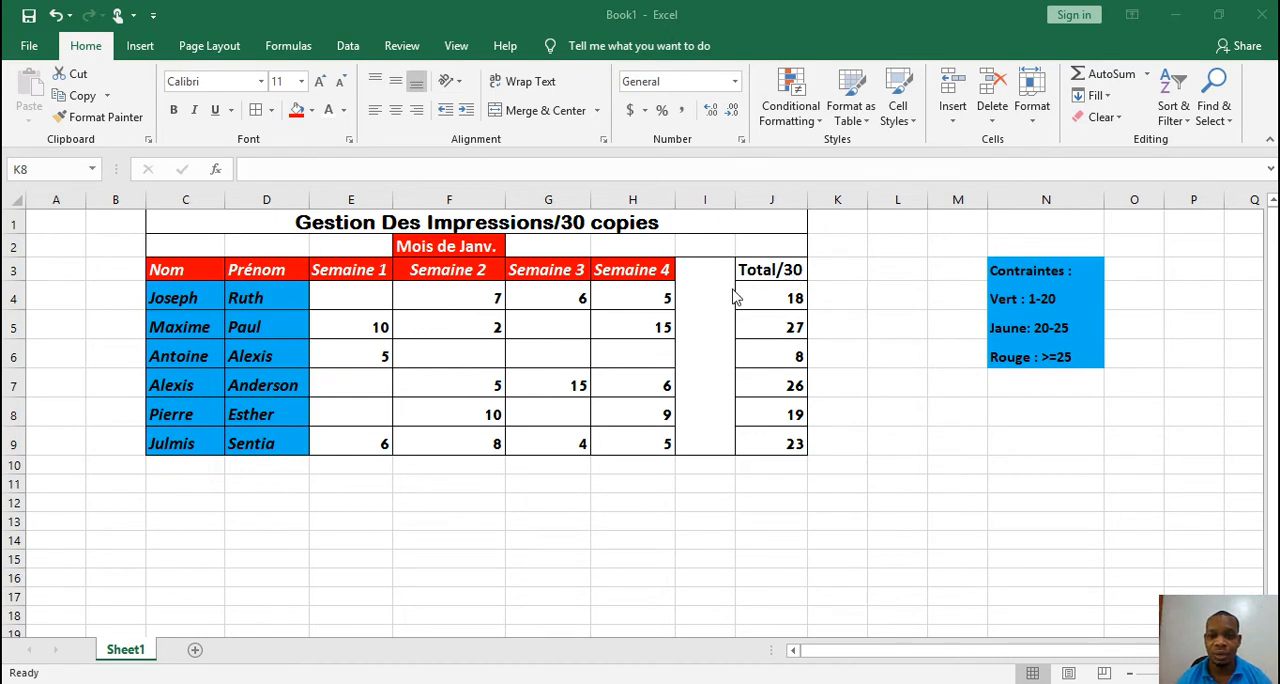
Start a Text That Contains conditional formatting rule for "Echoue" on the Total/30 cells J4:J9
right_click(762, 290)
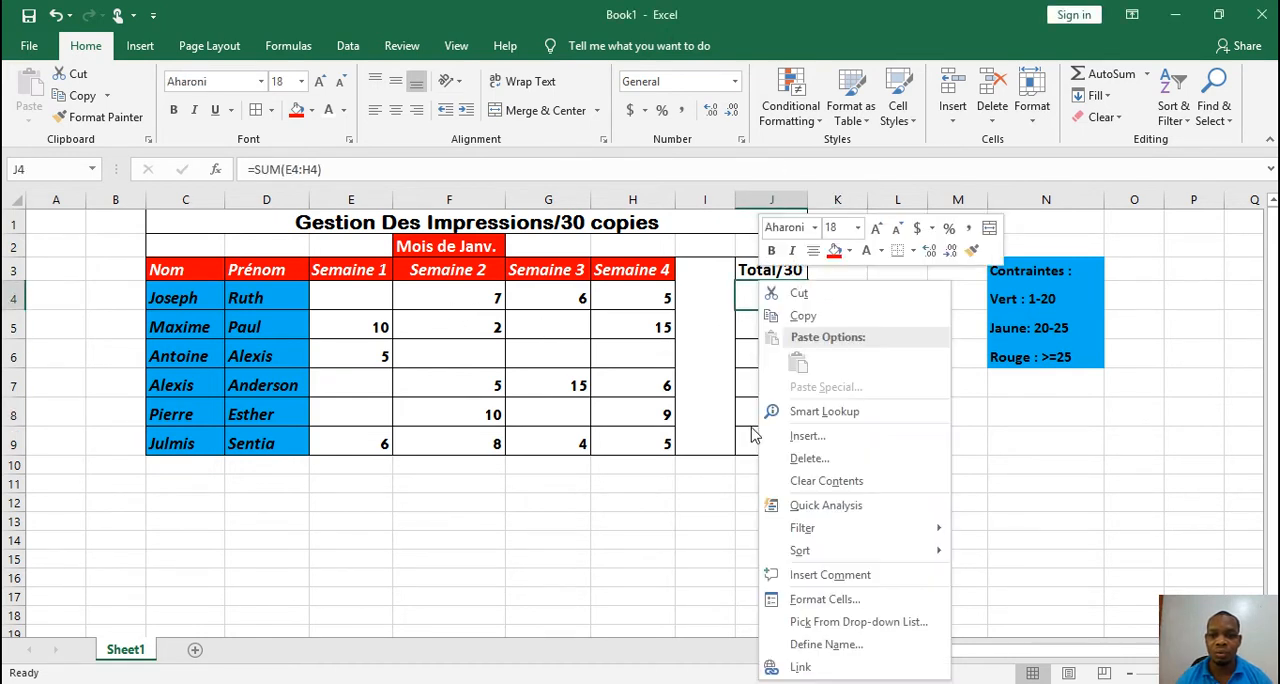
left_click(748, 296)
left_click_drag(748, 296, 746, 434)
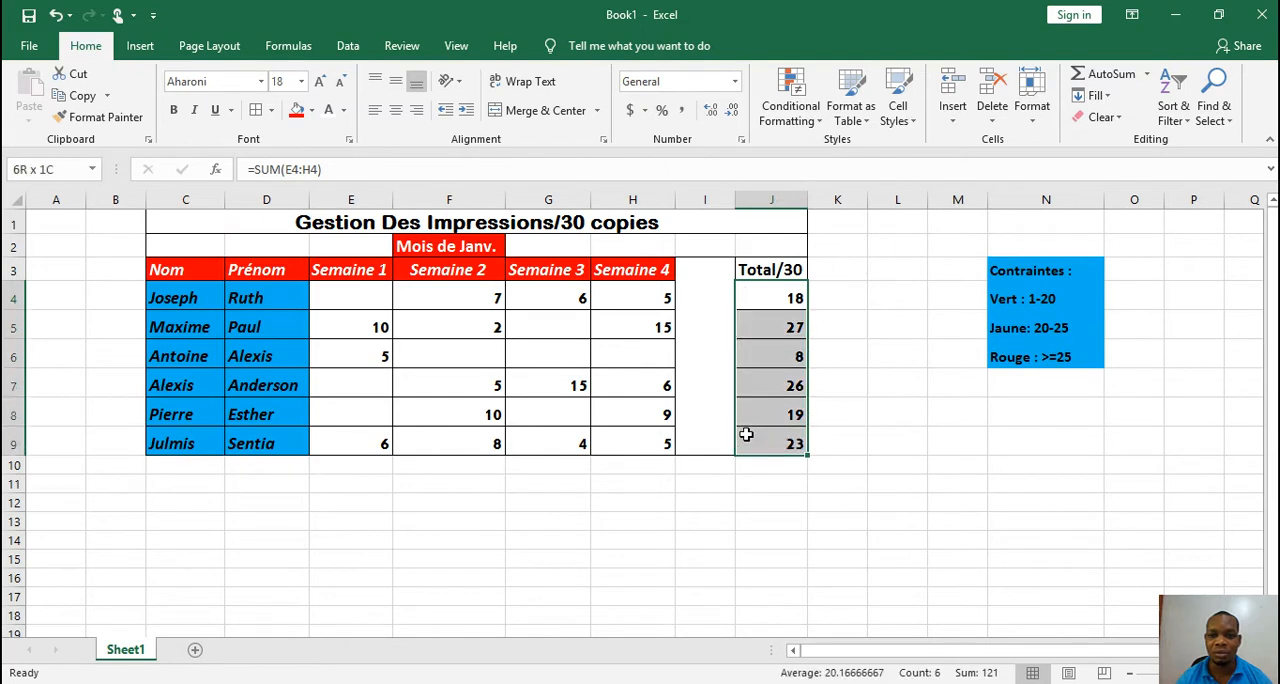
left_click(812, 126)
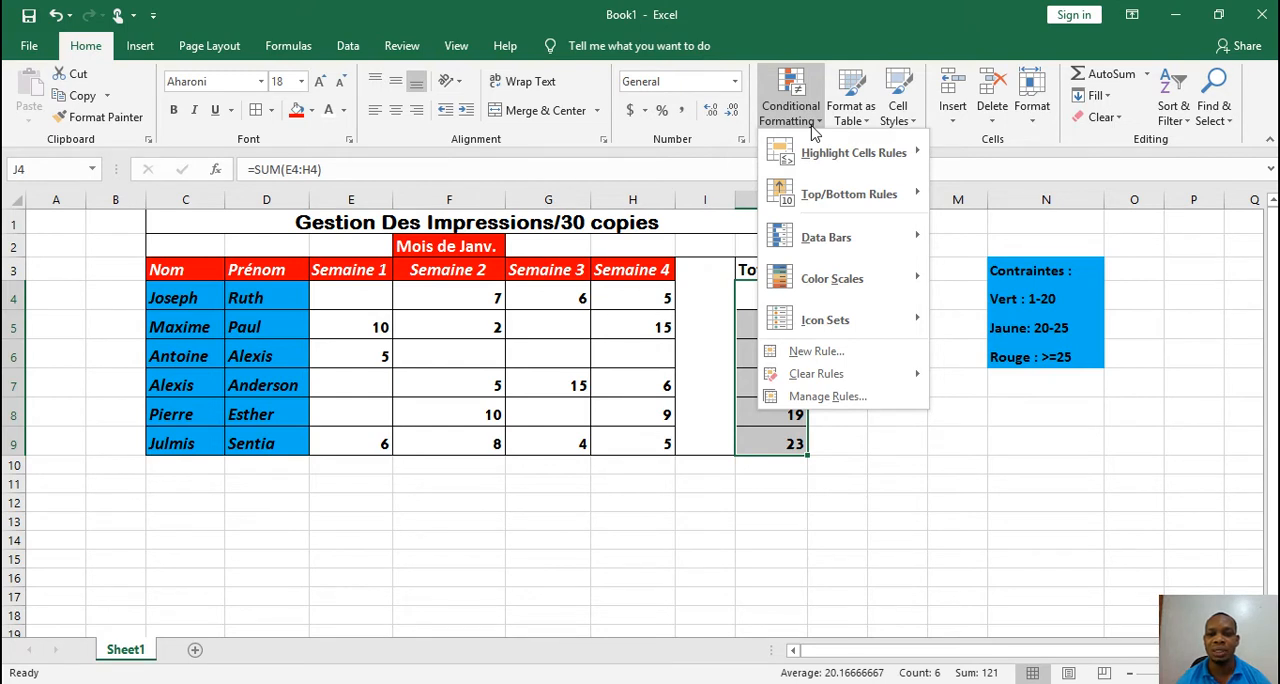
mouse_move(862, 162)
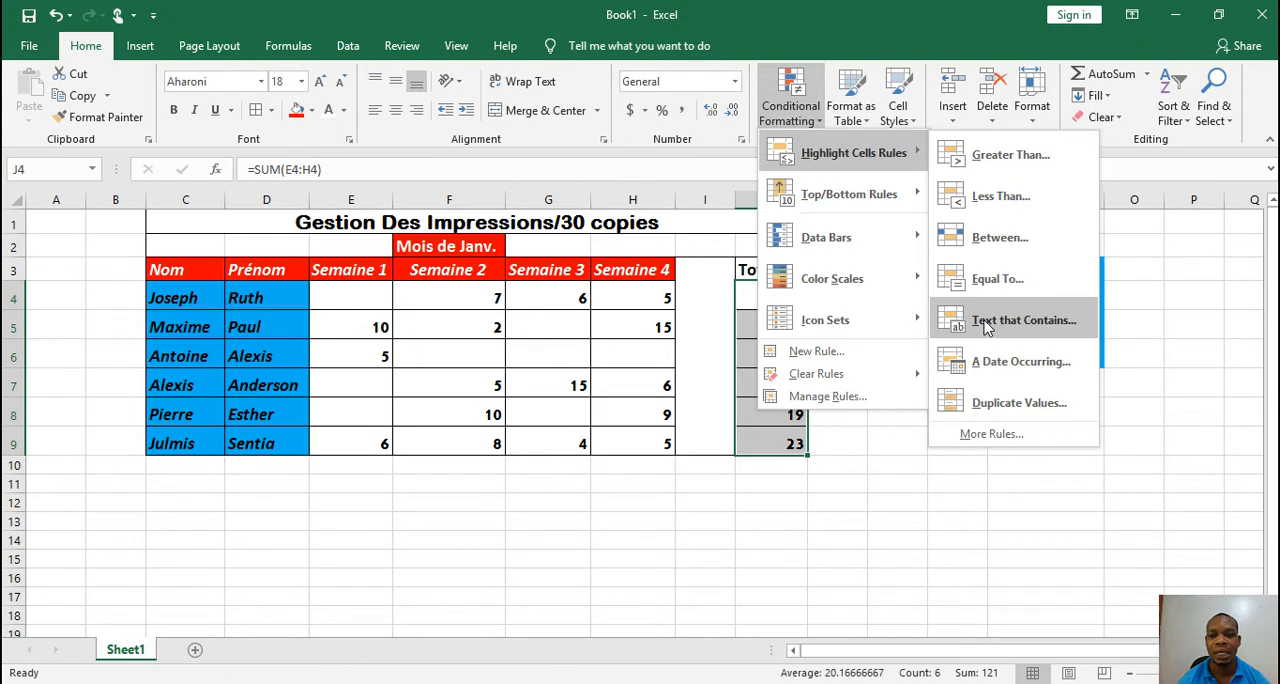
left_click(985, 326)
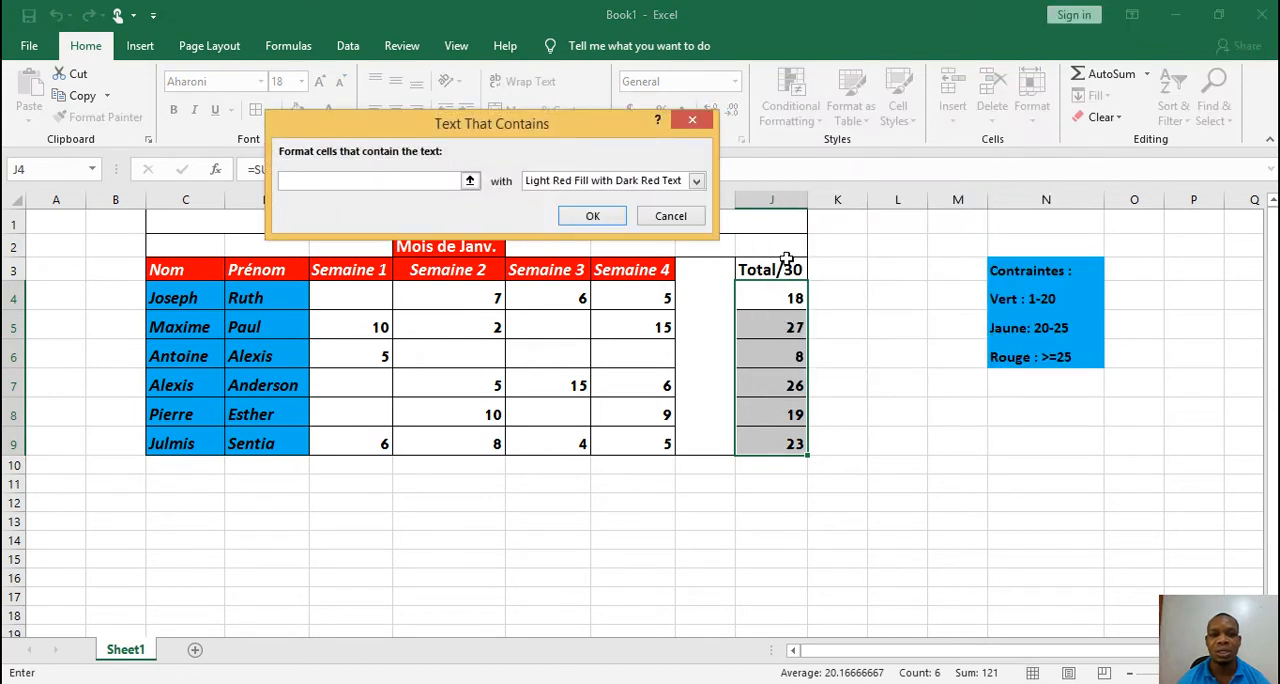
type("Ec")
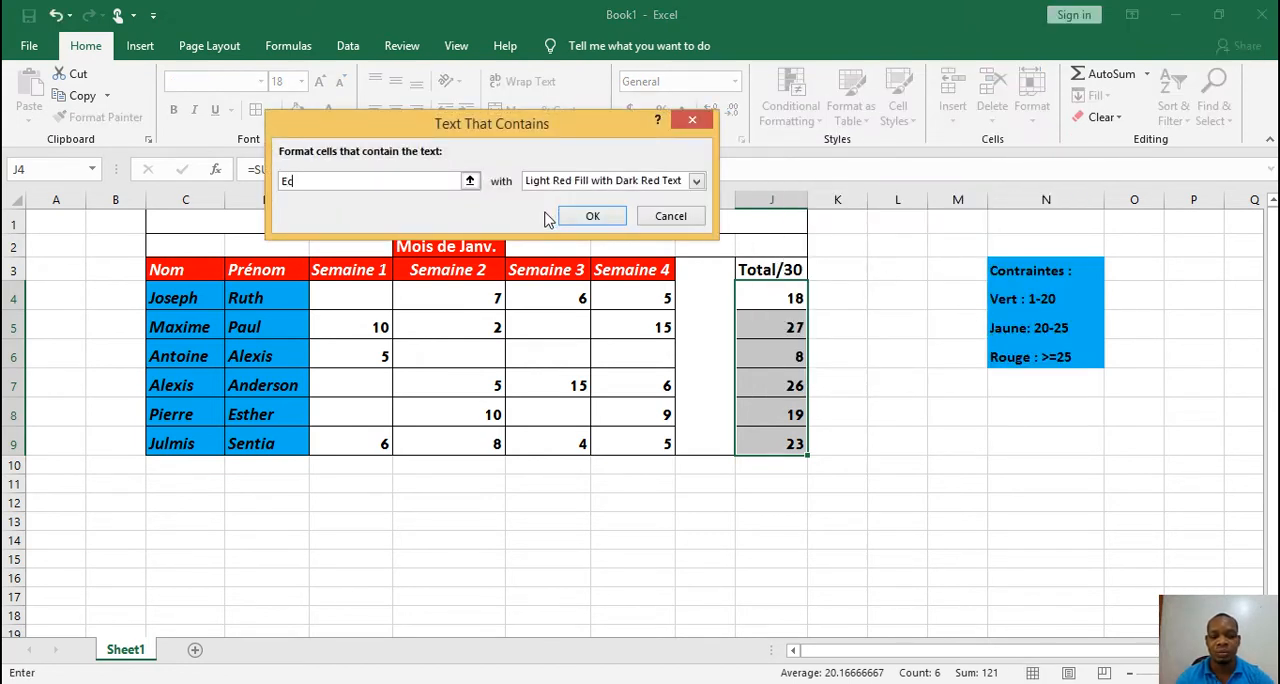
type("hou")
key("BackSpace")
key("BackSpace")
type("houe")
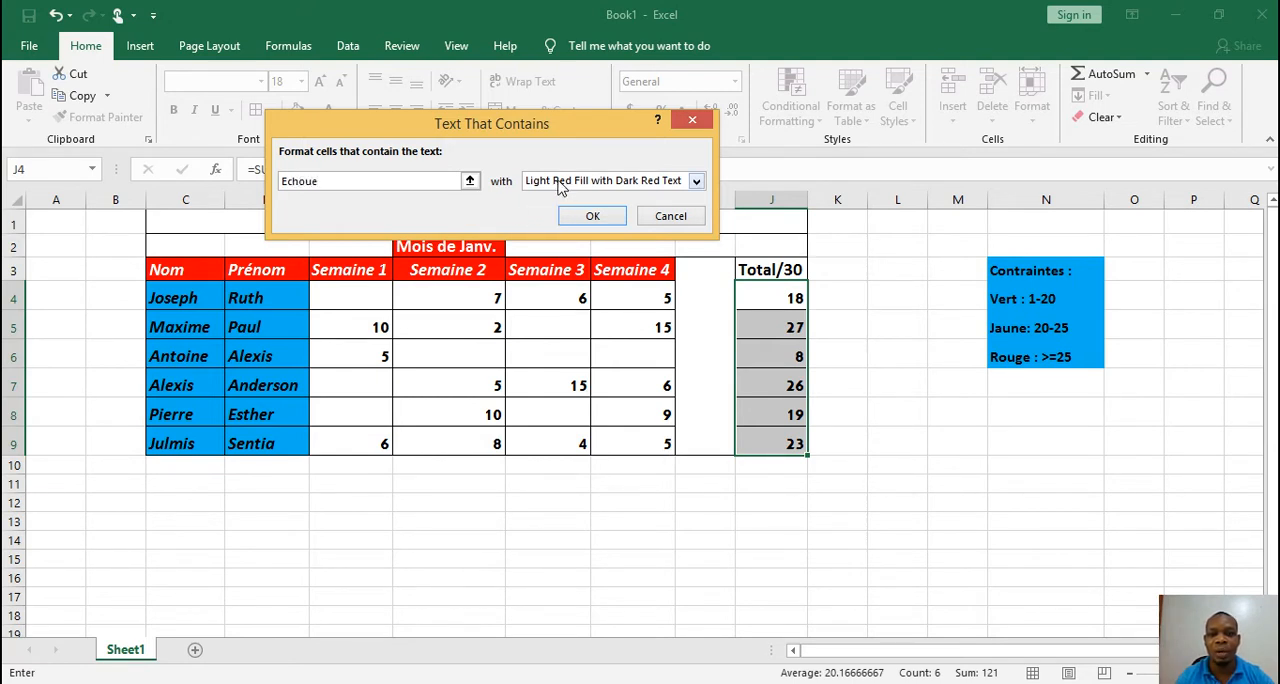
Try a custom red fill as the format of the "Echoue" text rule, and cancel the rule
left_click(697, 182)
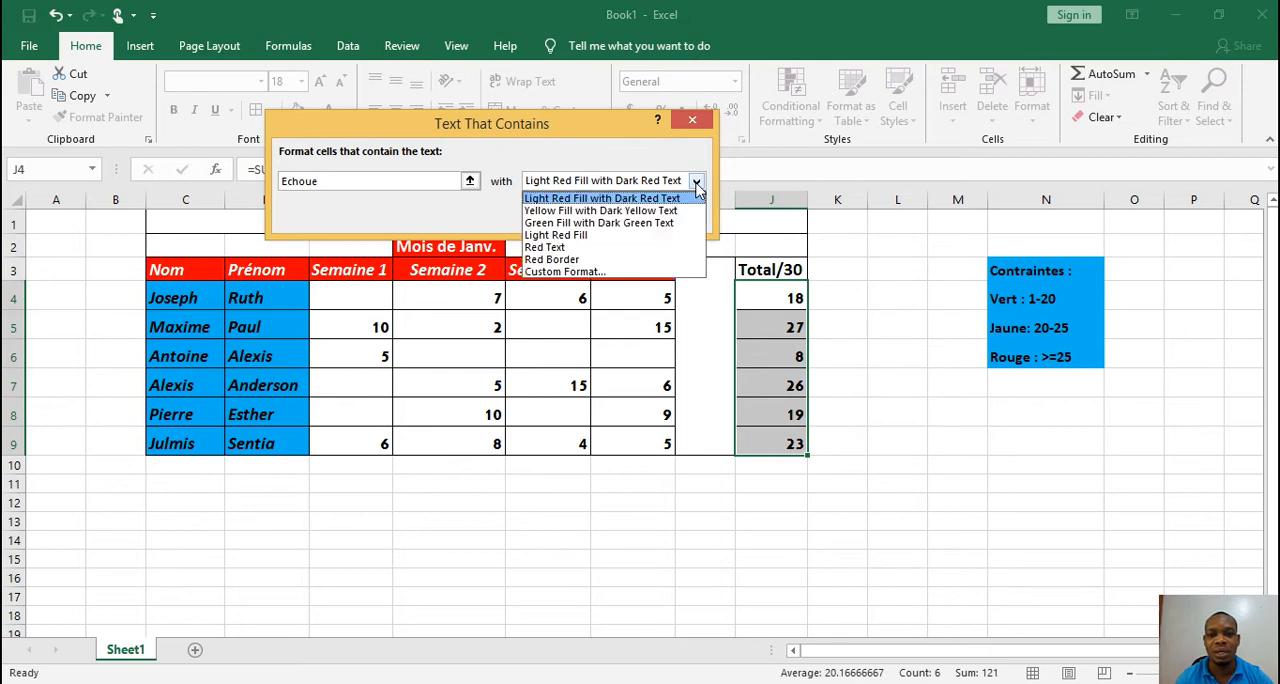
left_click(582, 272)
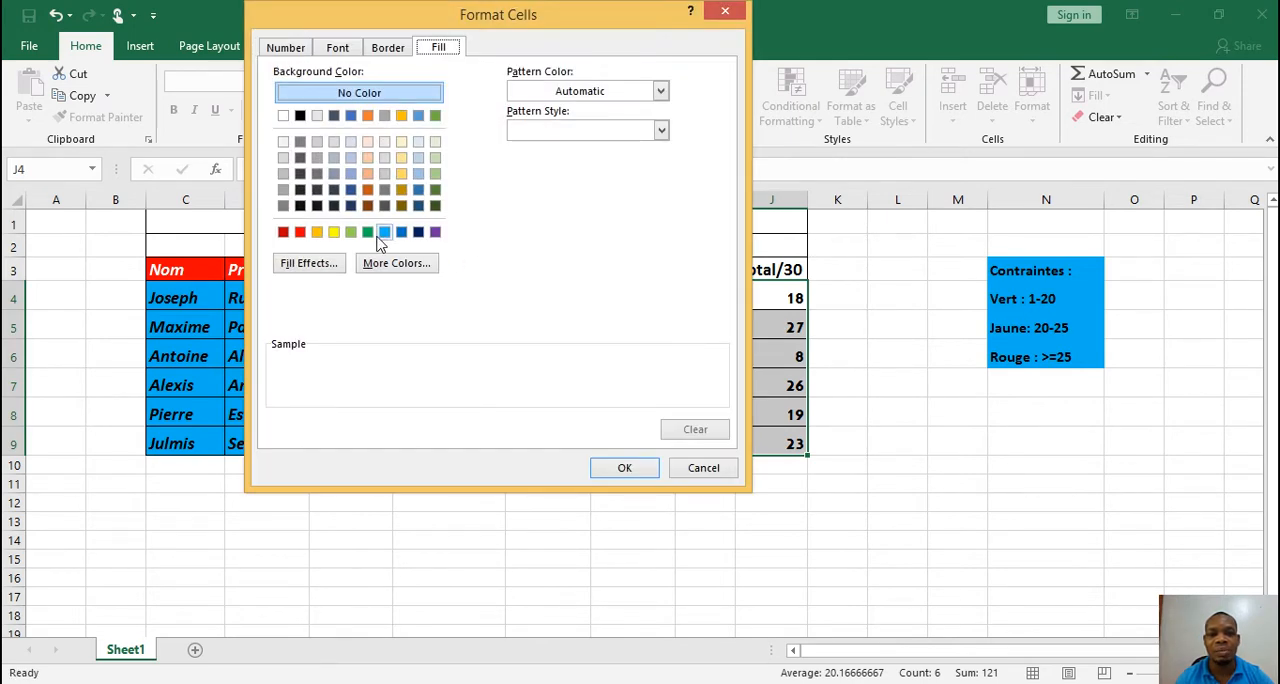
left_click(300, 234)
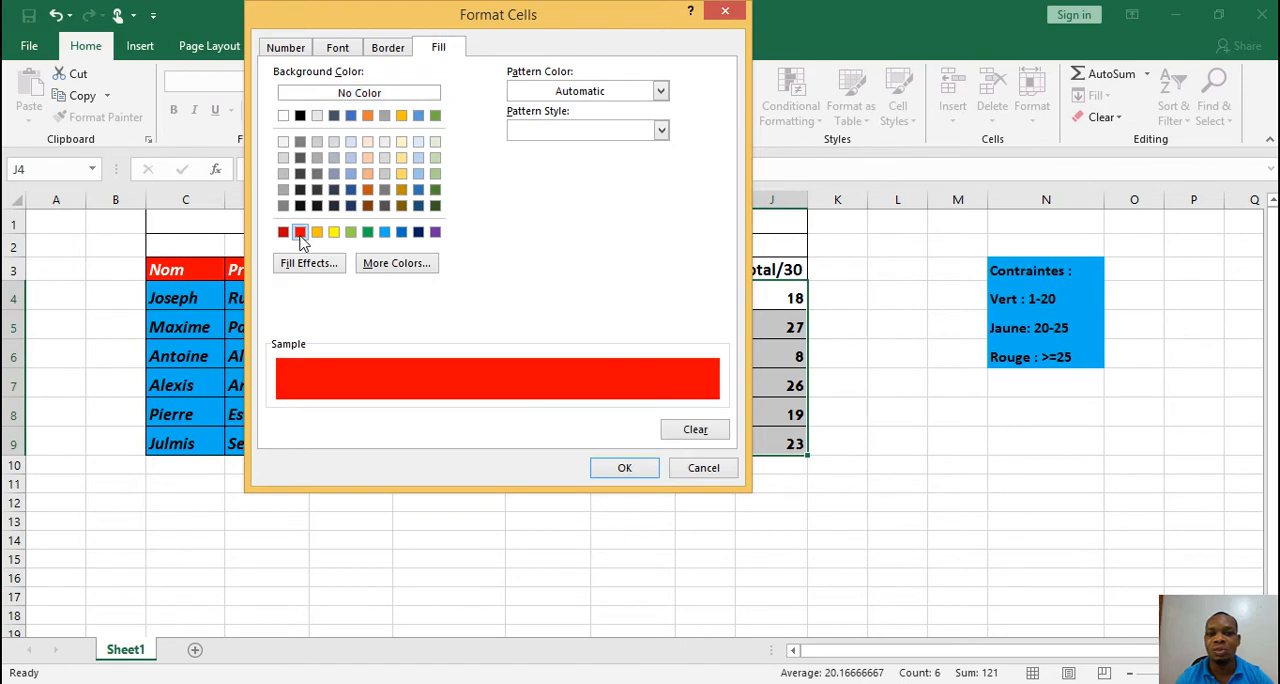
left_click(610, 465)
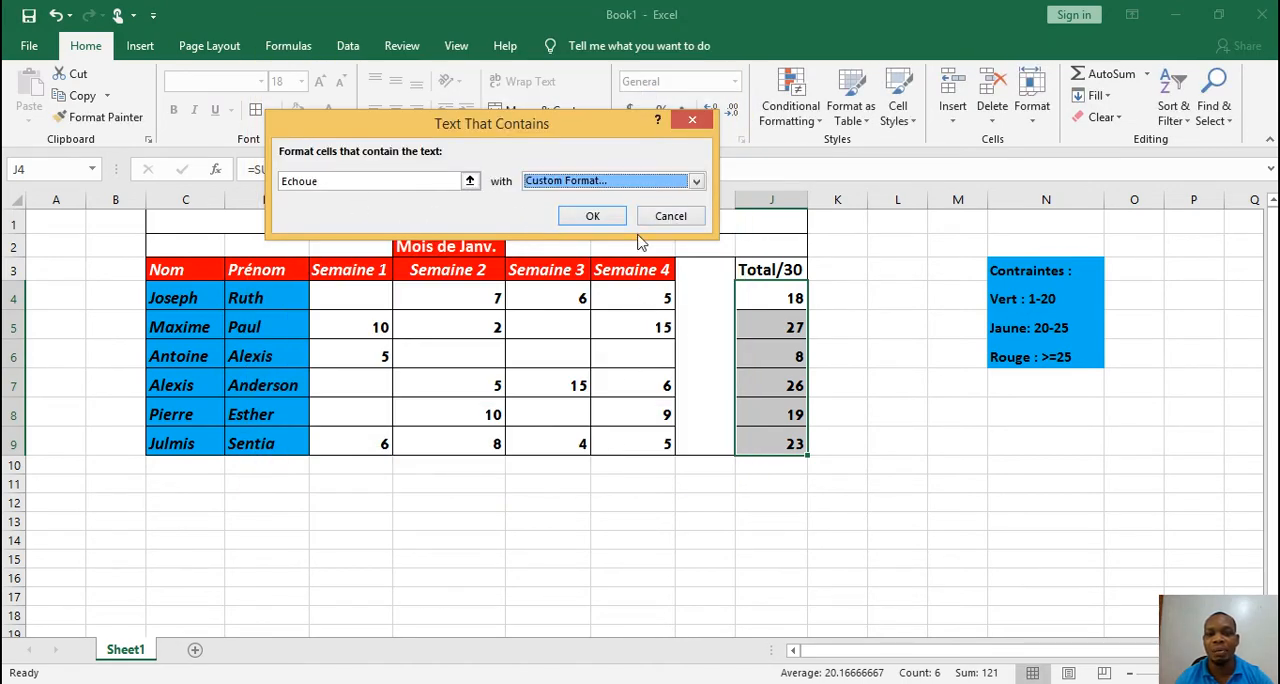
left_click(666, 224)
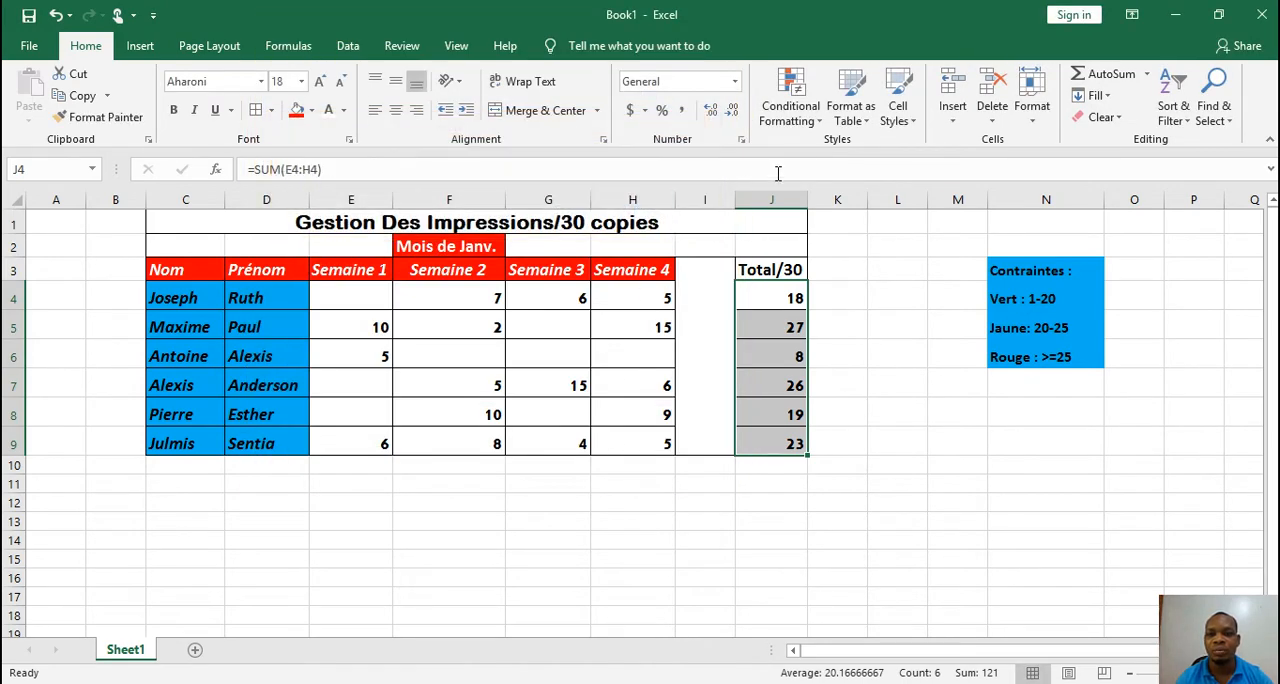
left_click(806, 126)
mouse_move(843, 152)
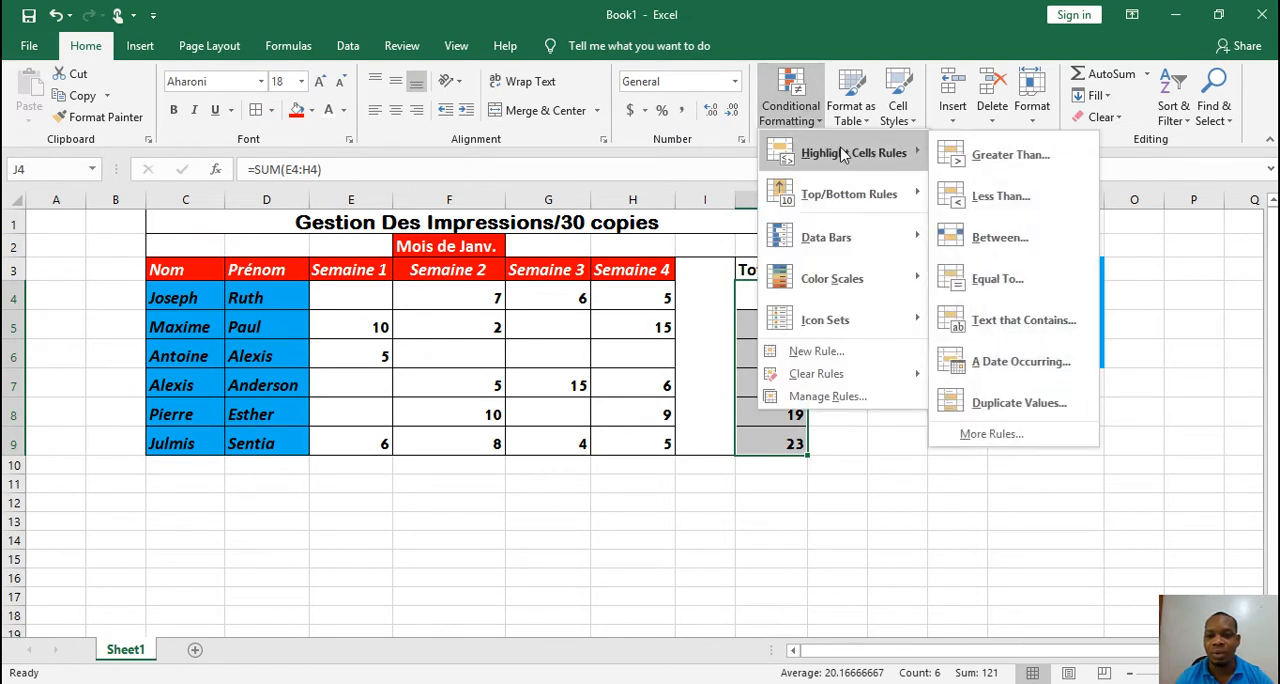
left_click(990, 434)
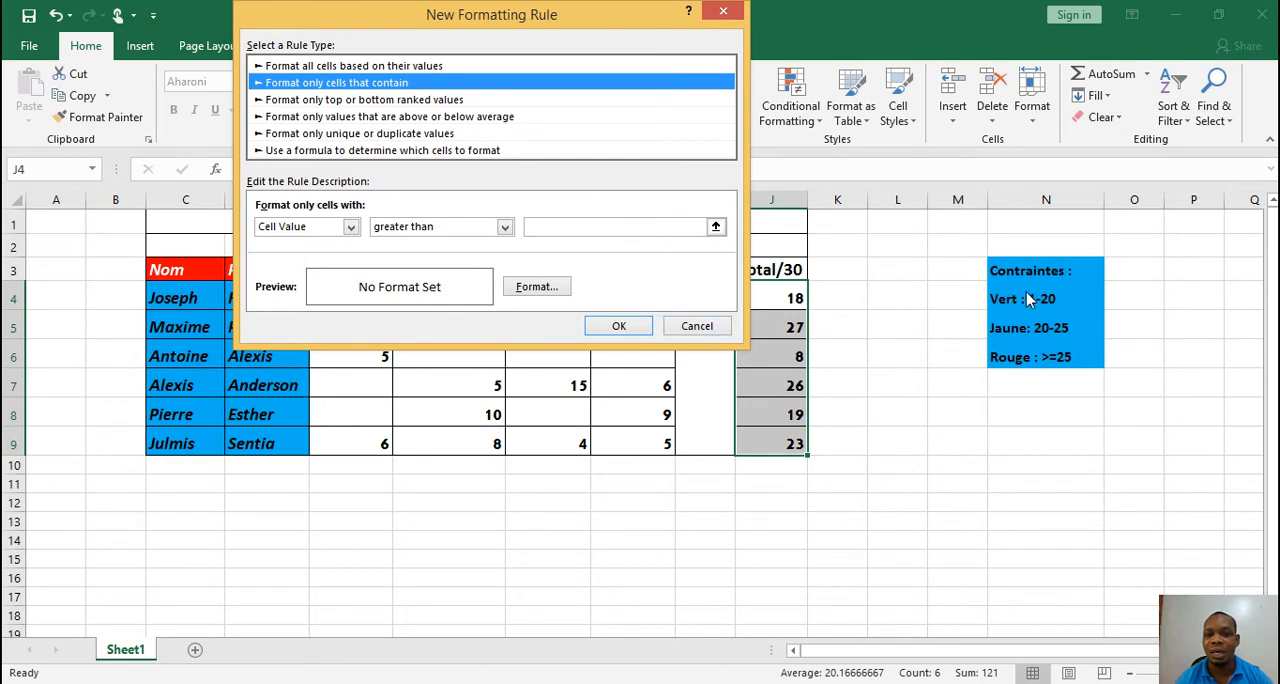
left_click(692, 332)
left_click(790, 105)
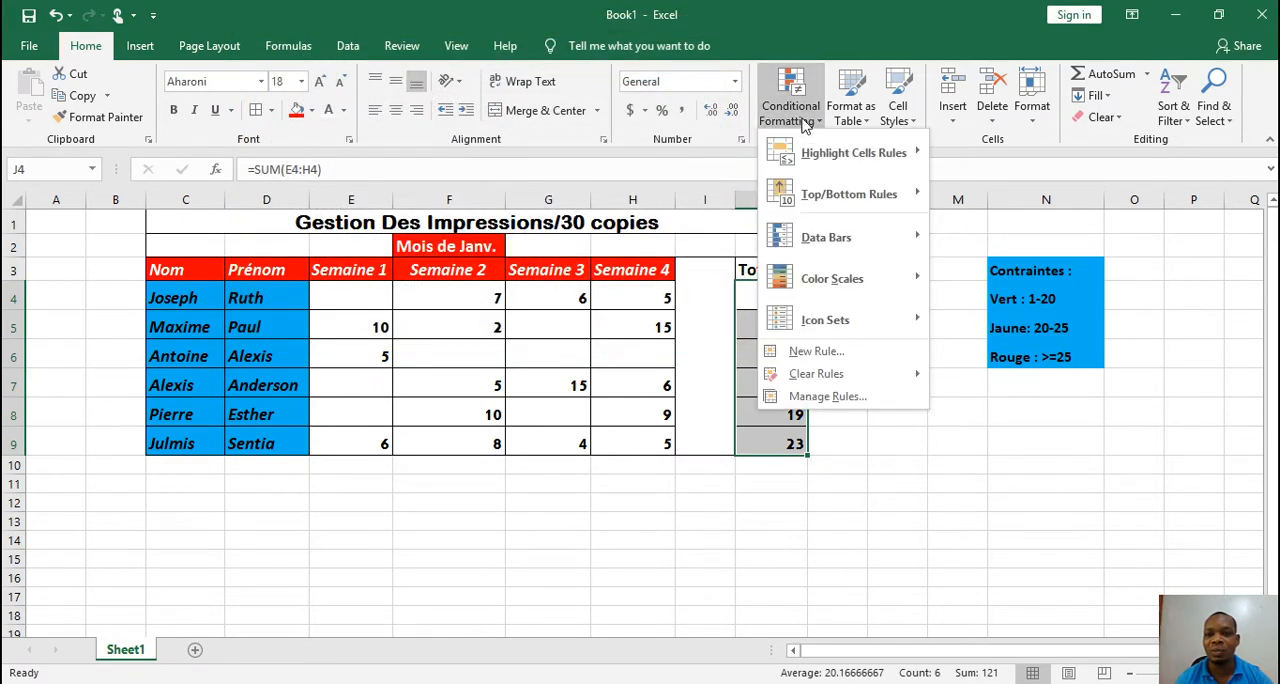
mouse_move(836, 197)
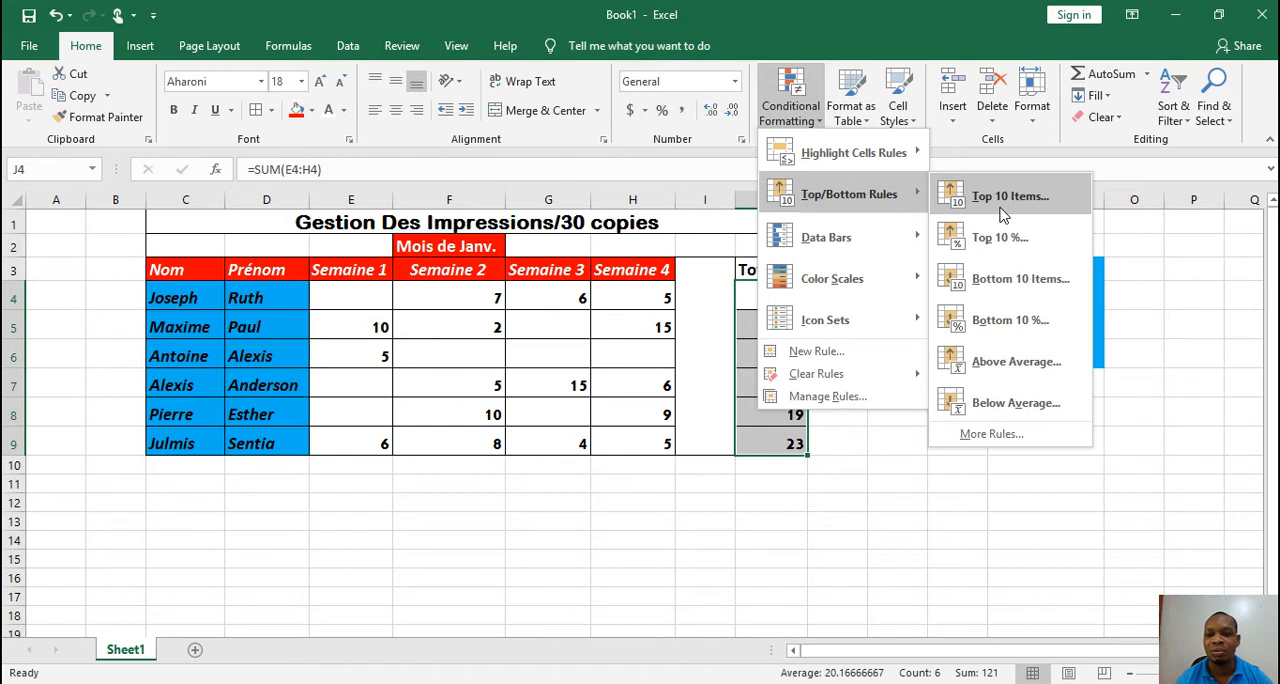
left_click(528, 311)
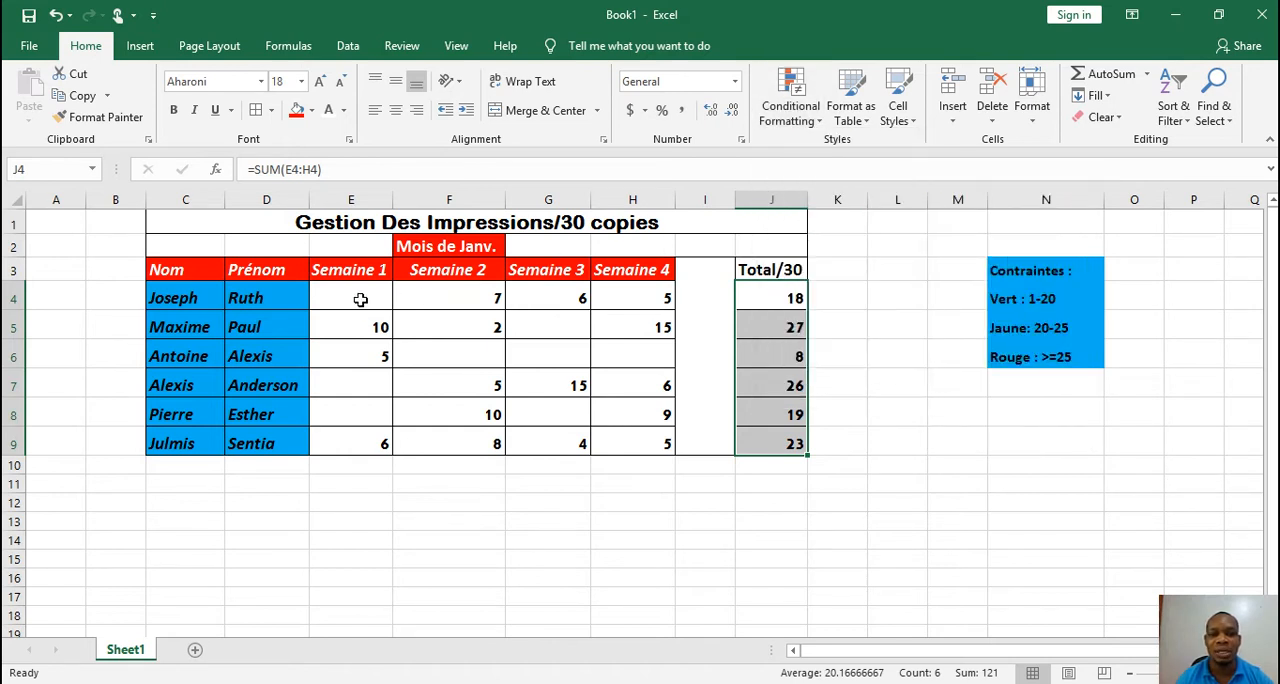
Try highlighting the top 10 items in the weekly cells E4:H9 with a custom yellow fill, and undo the rule
left_click_drag(361, 299, 634, 440)
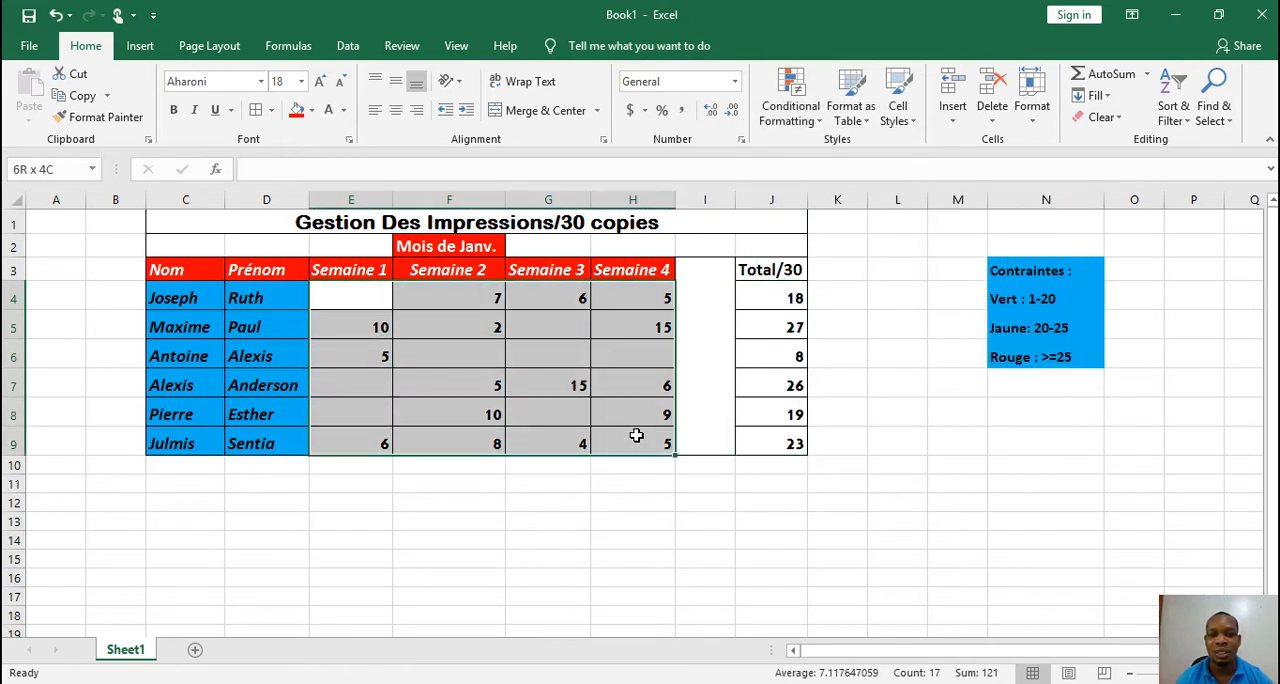
left_click(818, 110)
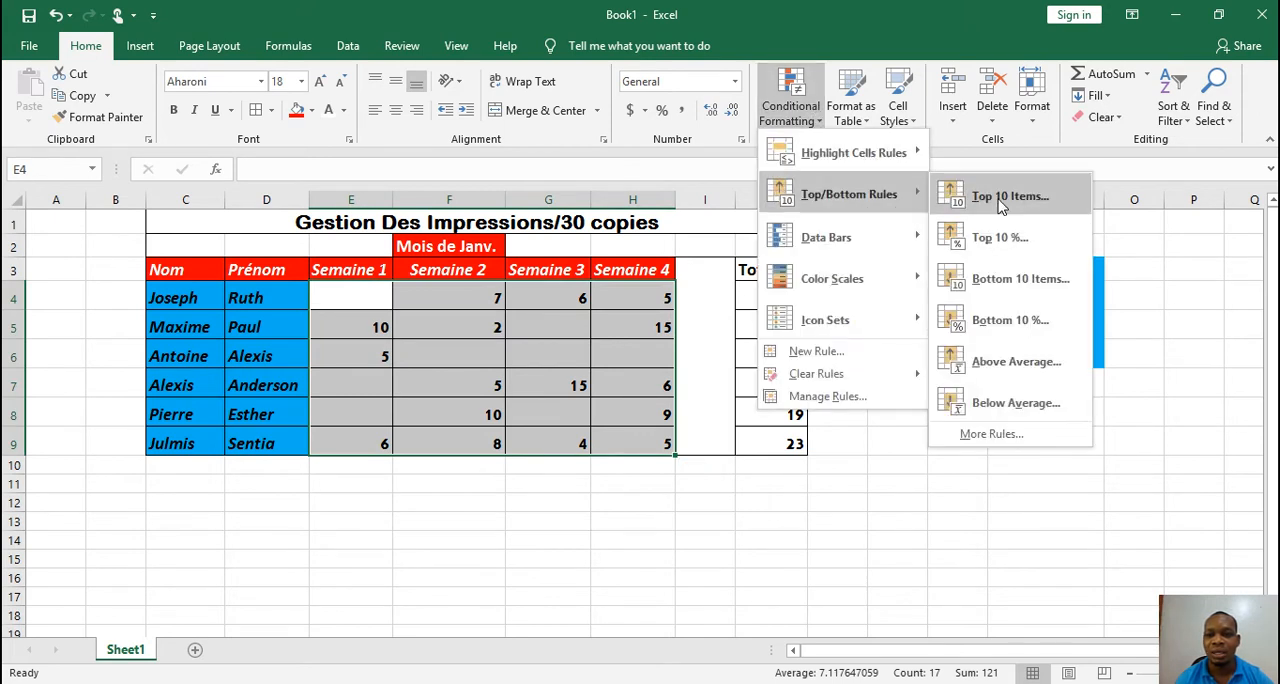
left_click(1000, 199)
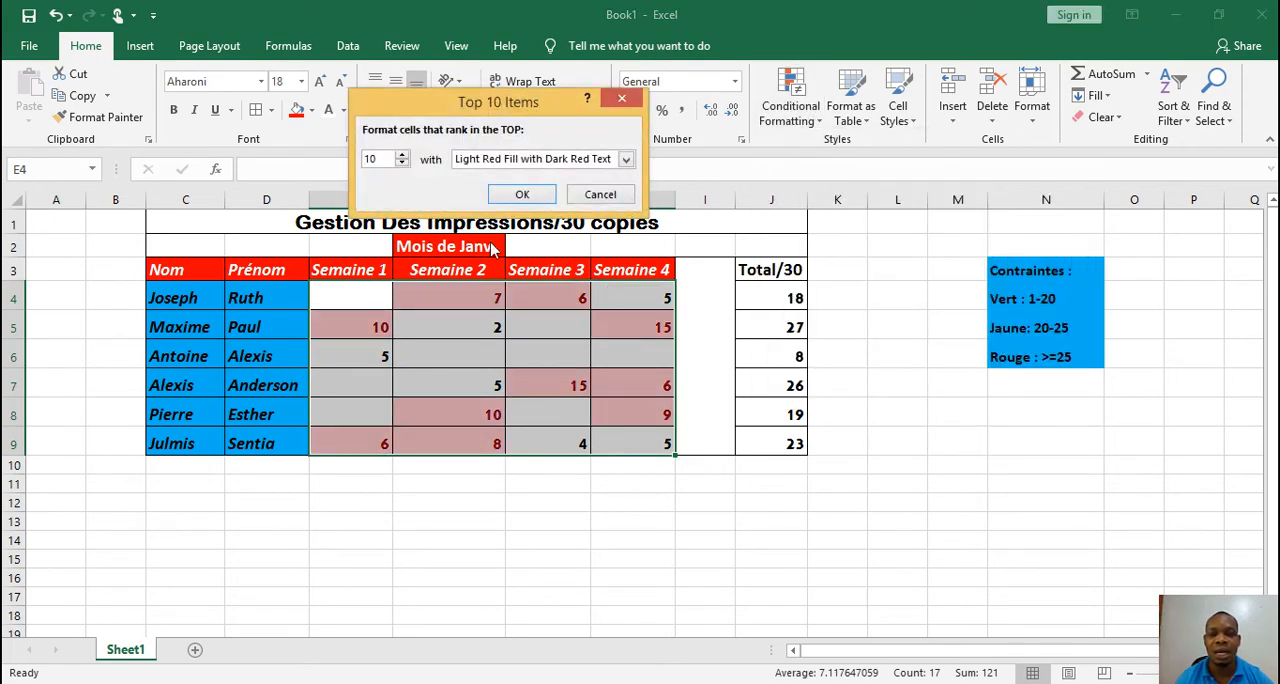
left_click(626, 160)
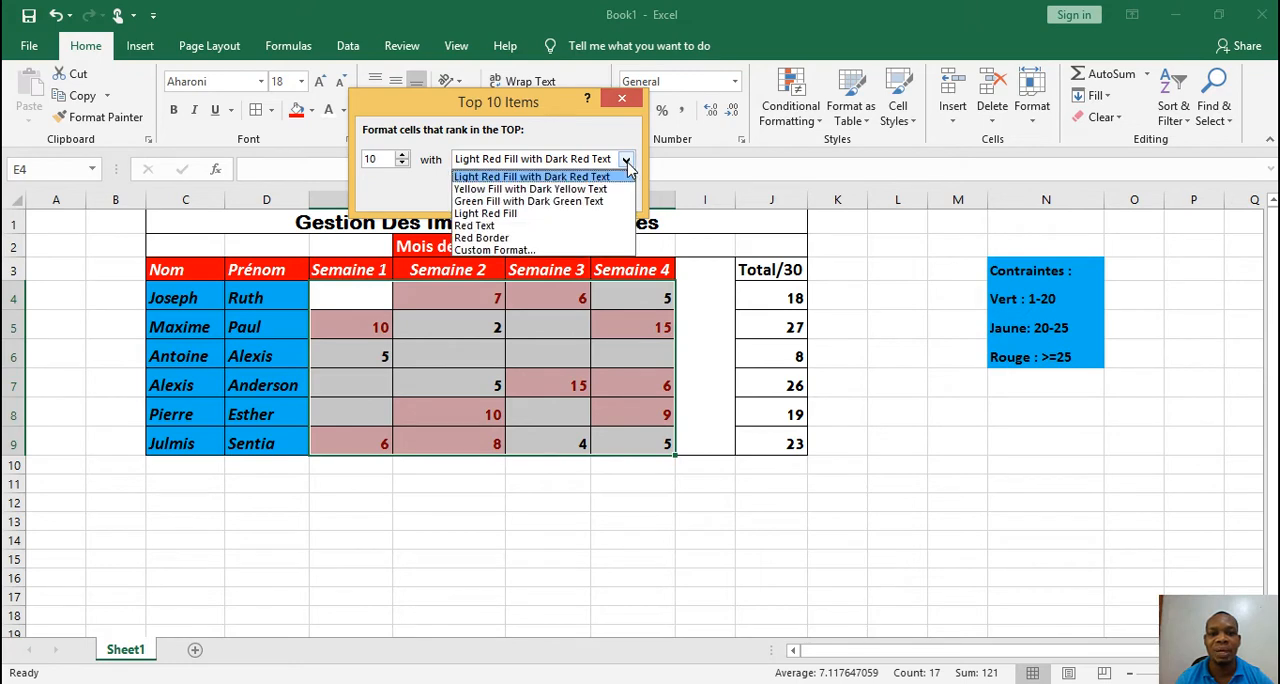
left_click(532, 252)
left_click(334, 232)
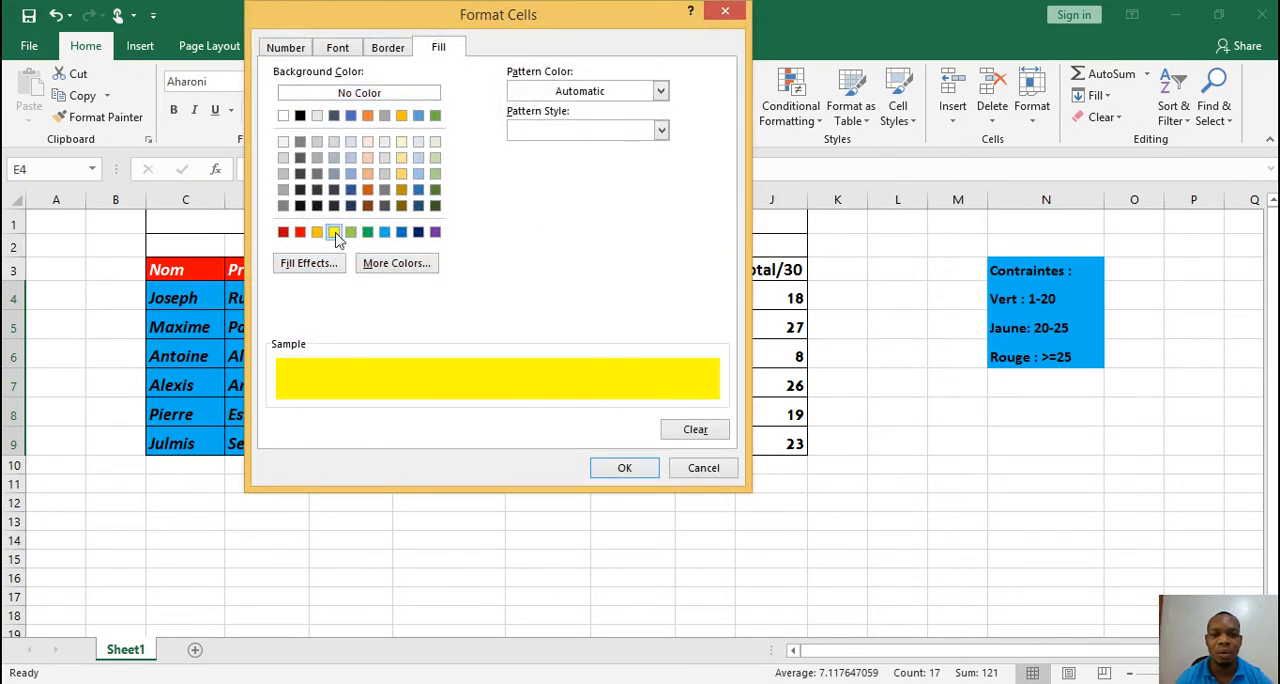
left_click(624, 469)
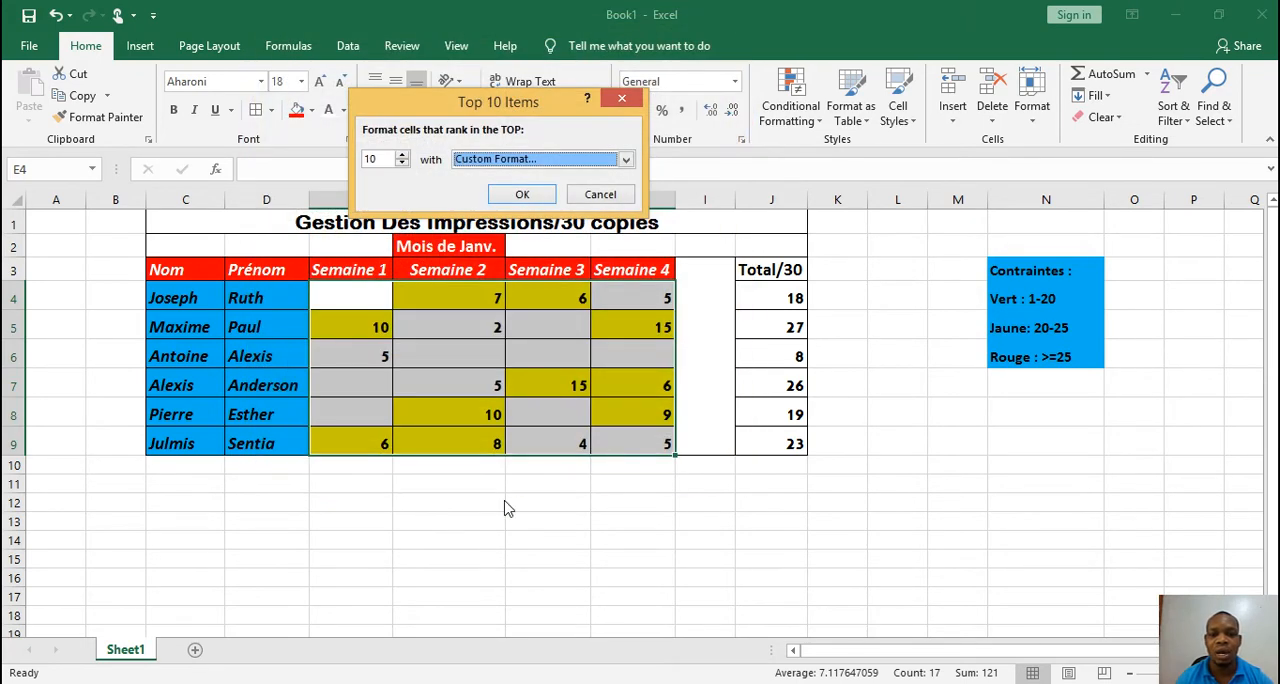
left_click(527, 196)
left_click(538, 548)
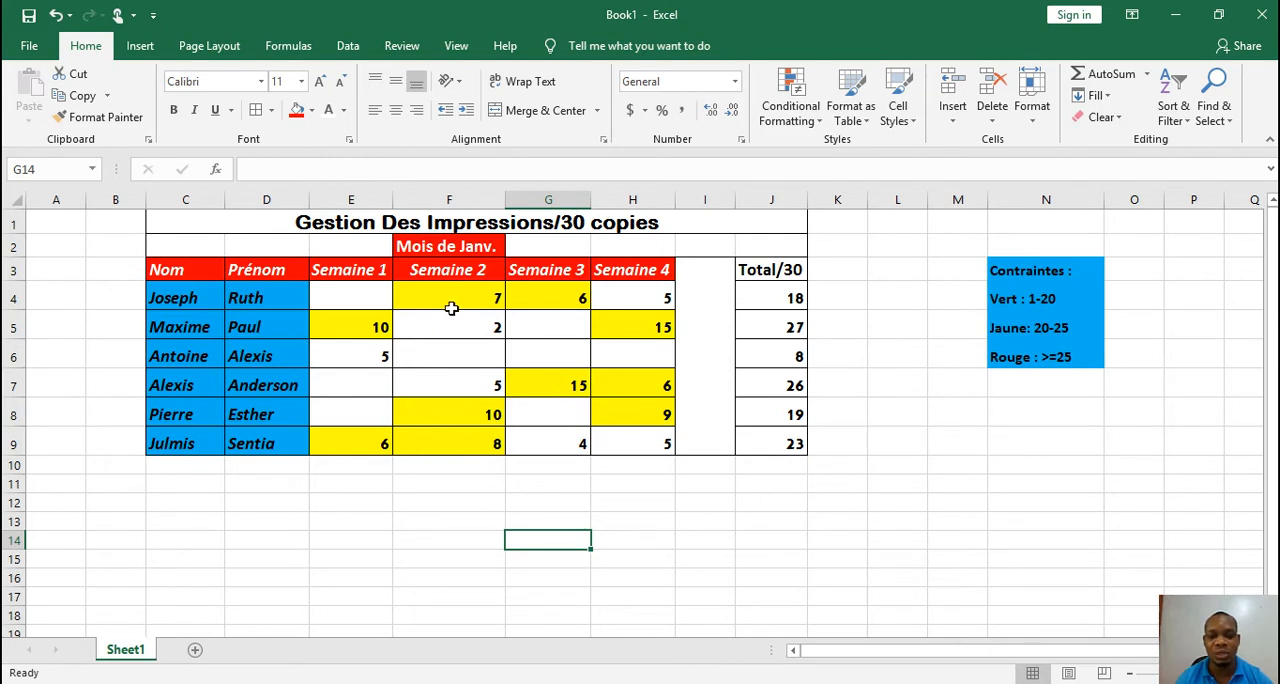
key("ctrl+z")
left_click(822, 121)
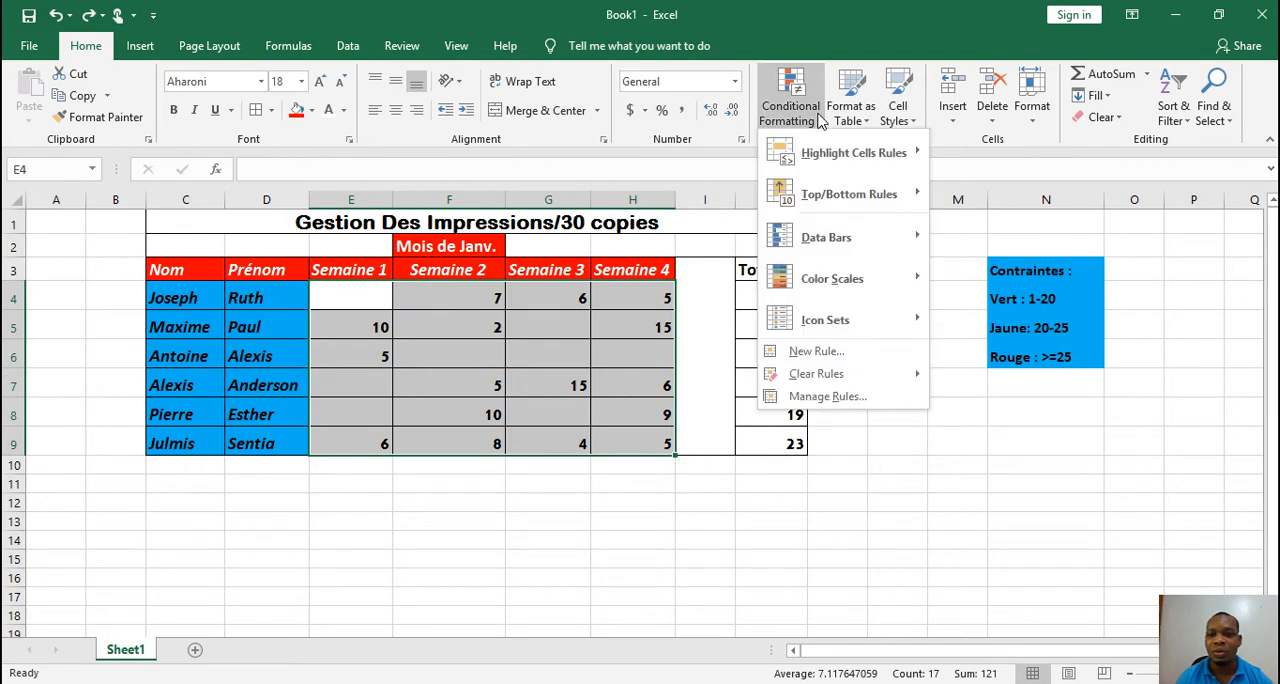
mouse_move(845, 196)
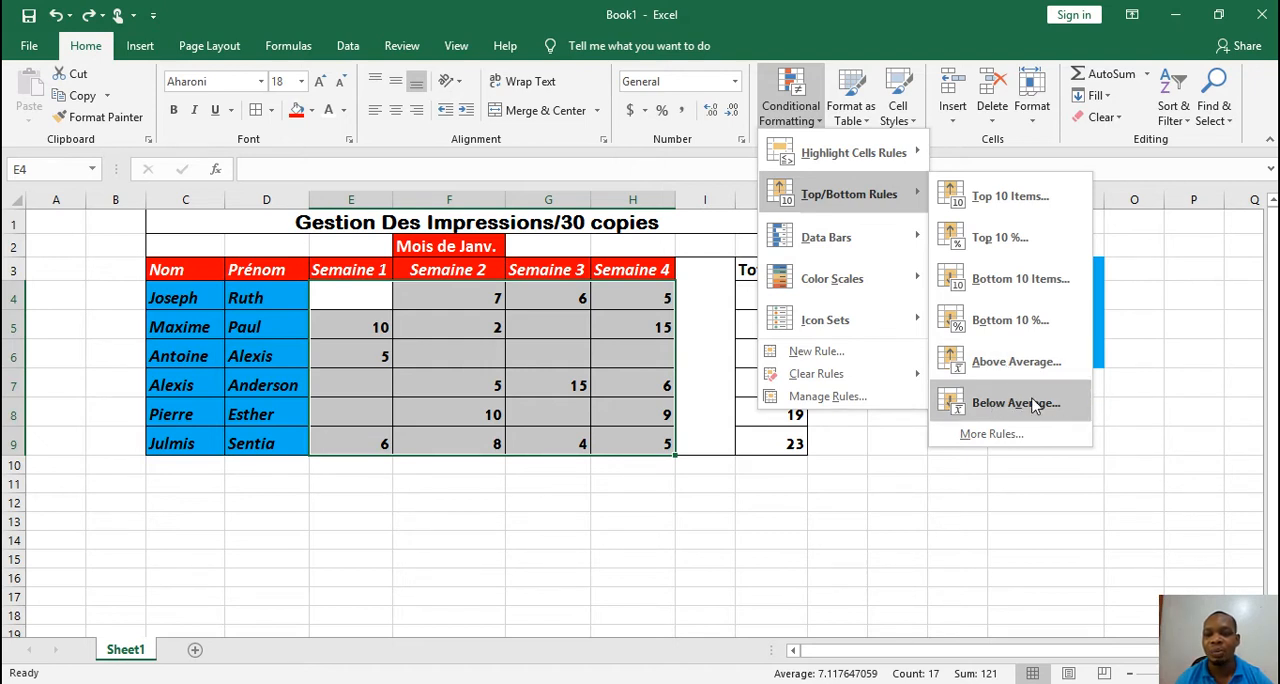
mouse_move(881, 244)
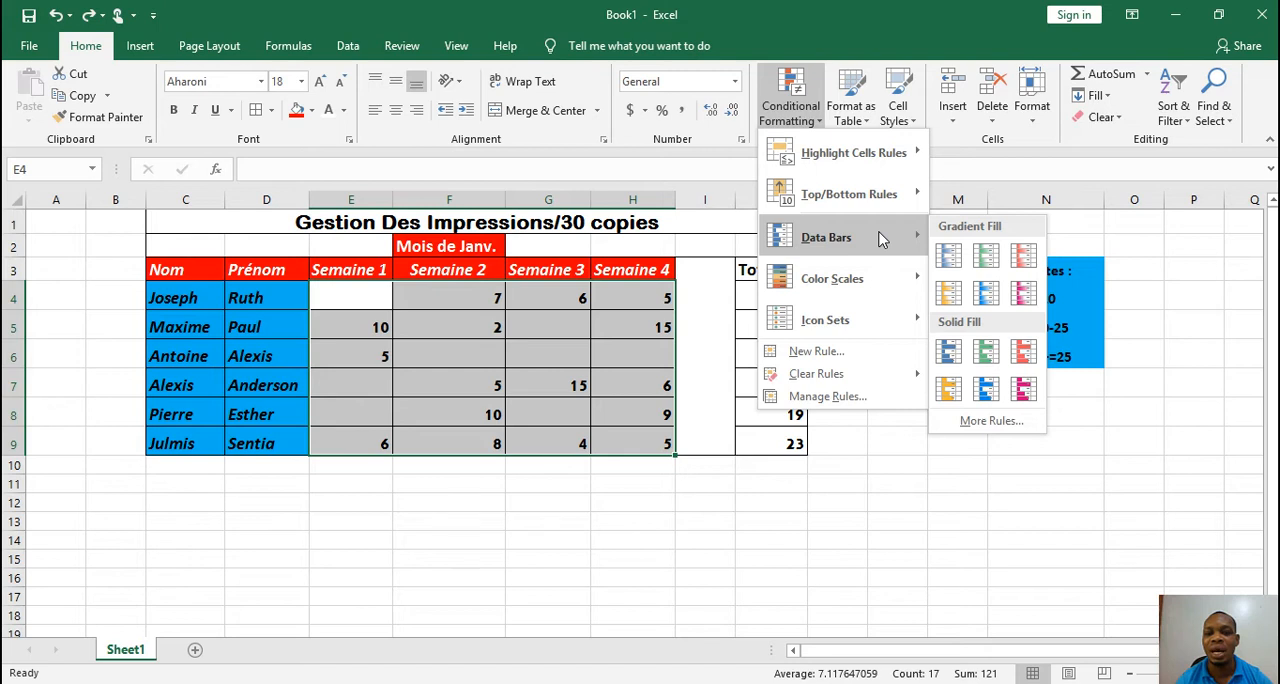
left_click(586, 335)
Apply solid-fill Light Blue data bars to the Total/30 cells J4:J9
left_click_drag(788, 300, 793, 440)
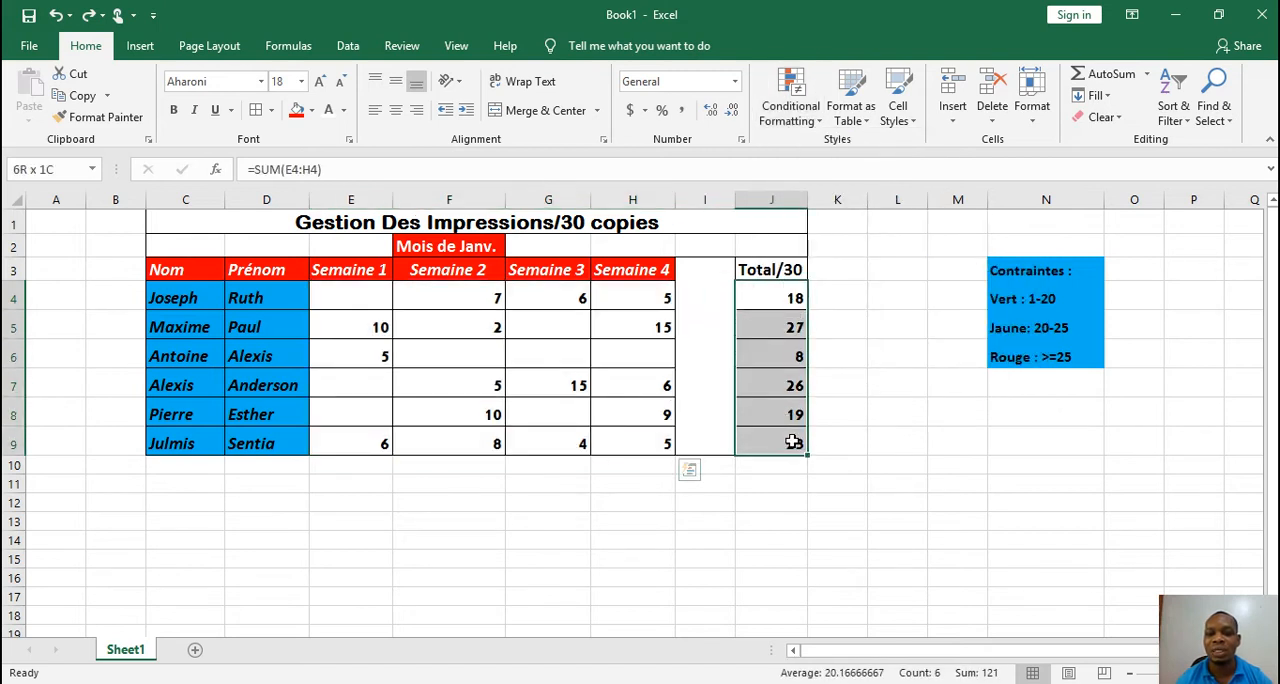
left_click(812, 133)
mouse_move(876, 241)
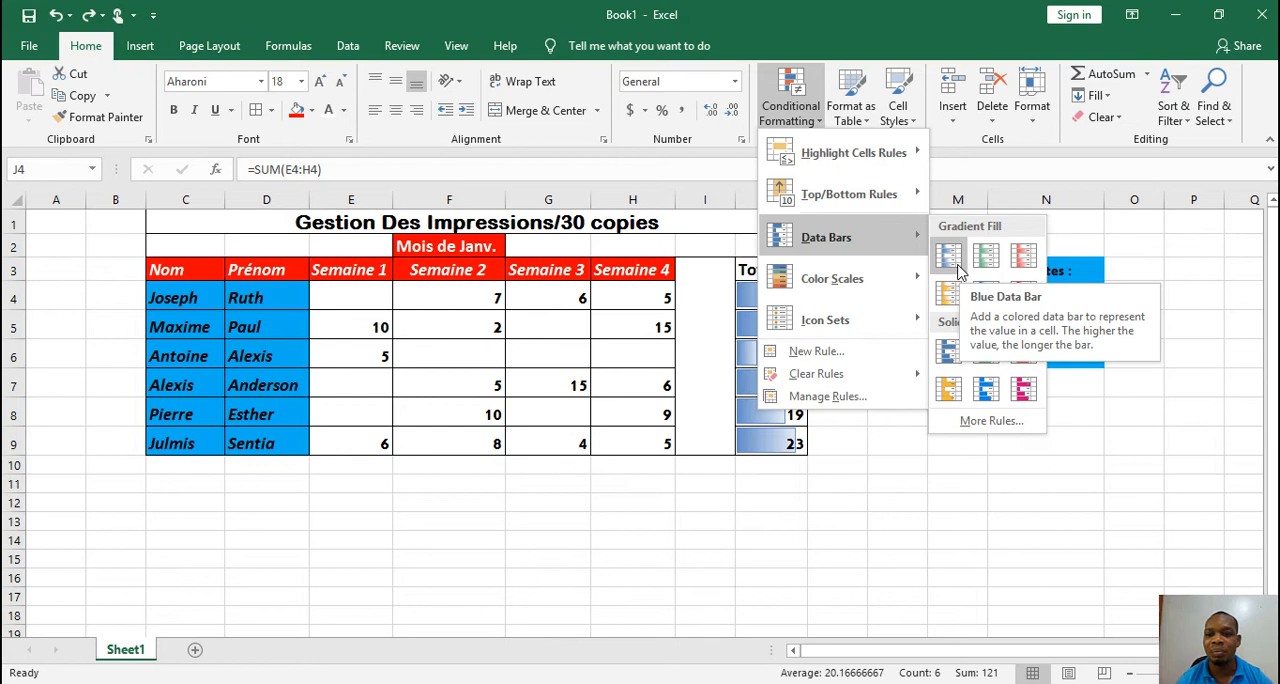
left_click(986, 390)
left_click(791, 330)
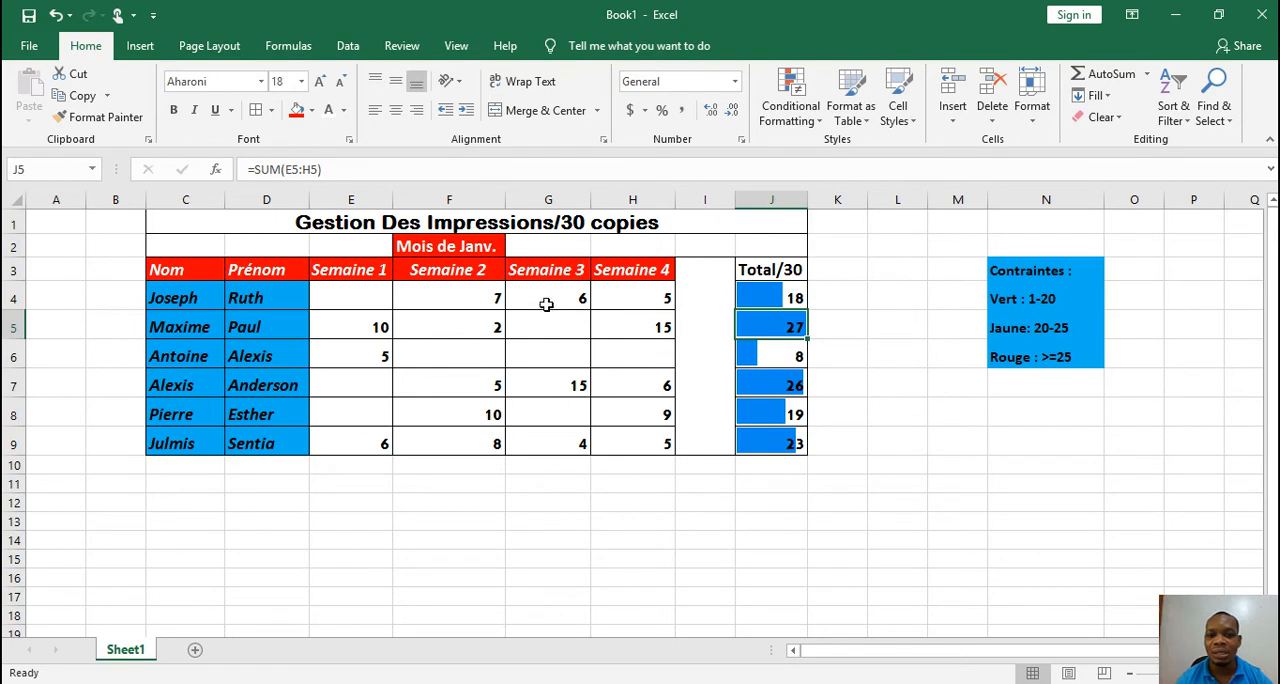
Try 0.5 as the Semaine 4 value in H4 to test the data bar, and undo the change
left_click(625, 298)
type("0.")
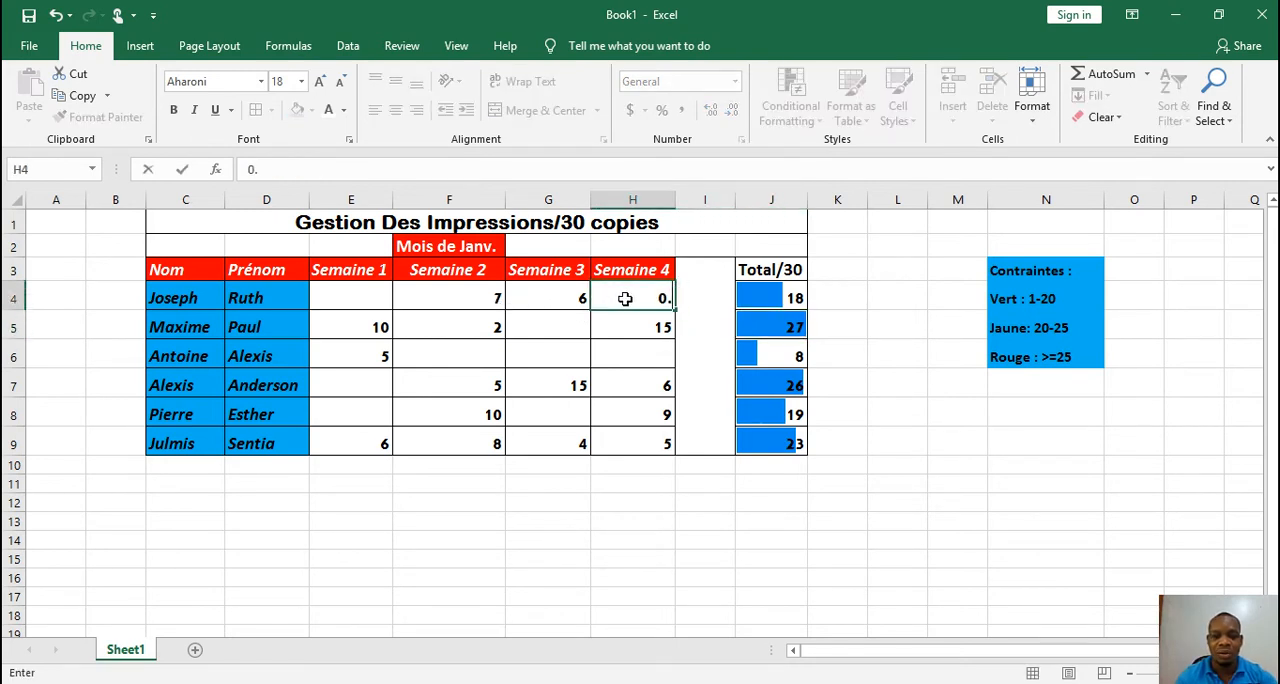
type("5")
key("Return")
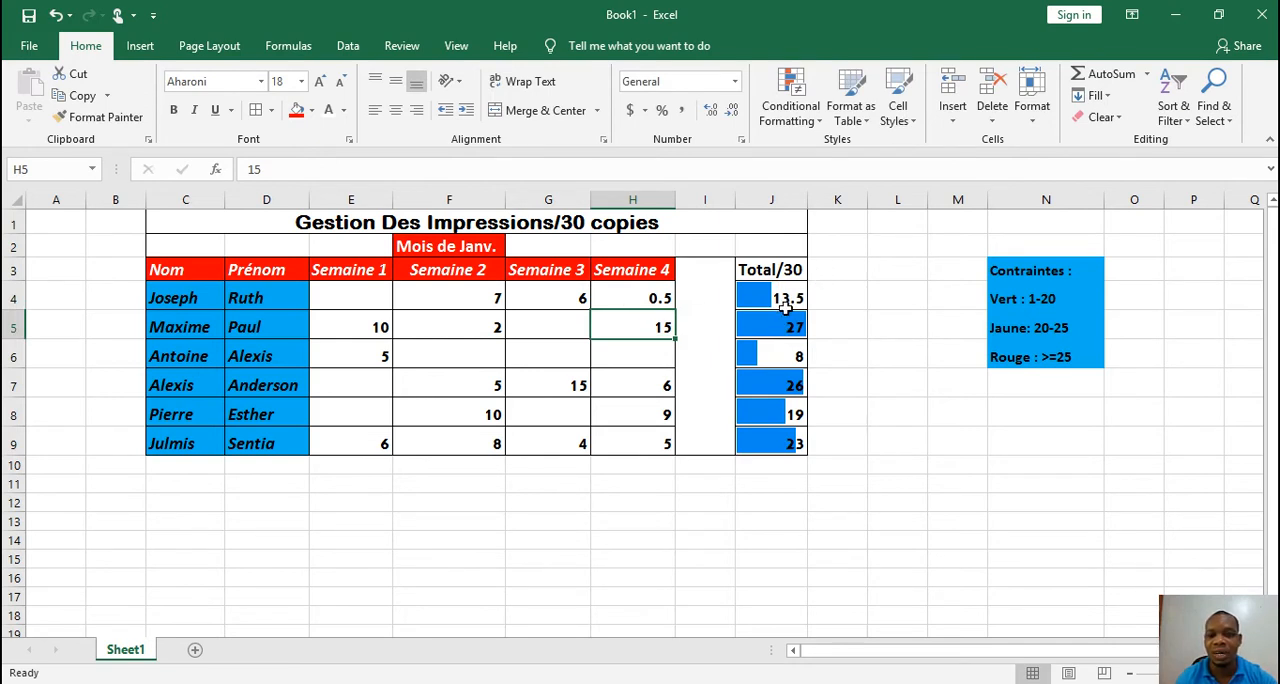
key("ctrl+z")
Add the 3 Arrows (Colored) icon set to the Total/30 cells J4:J9 on top of the data bars
left_click_drag(786, 308, 790, 436)
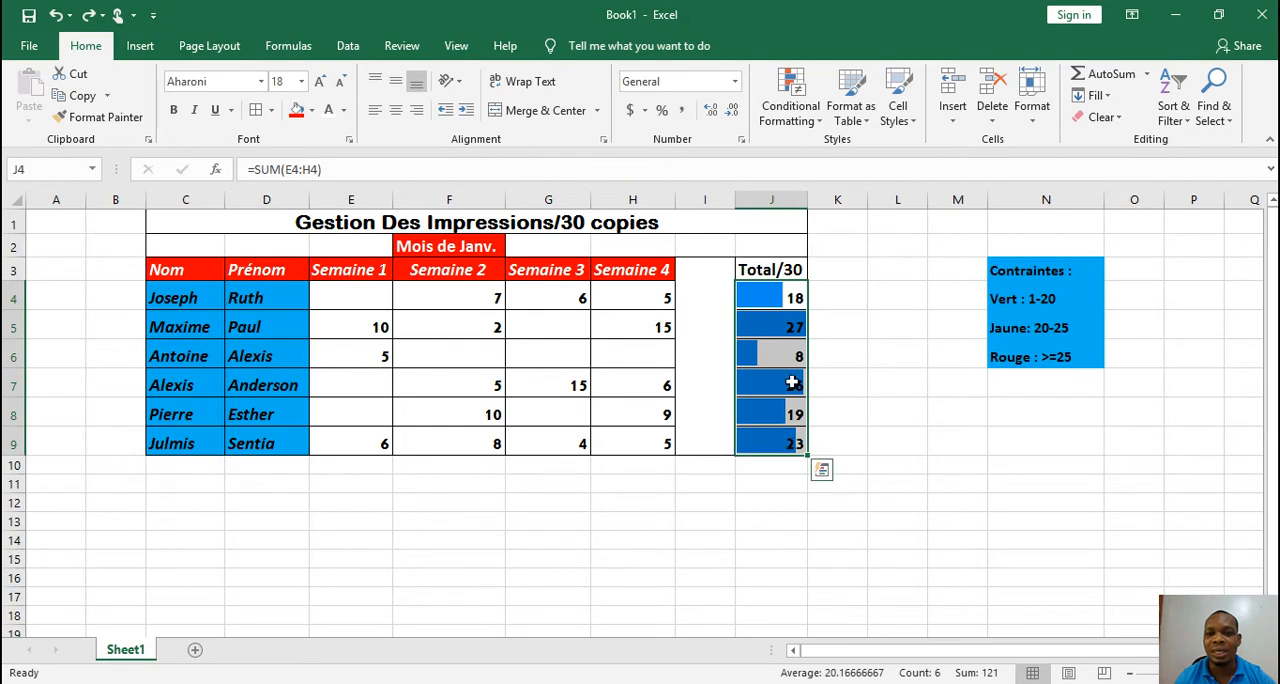
left_click(815, 128)
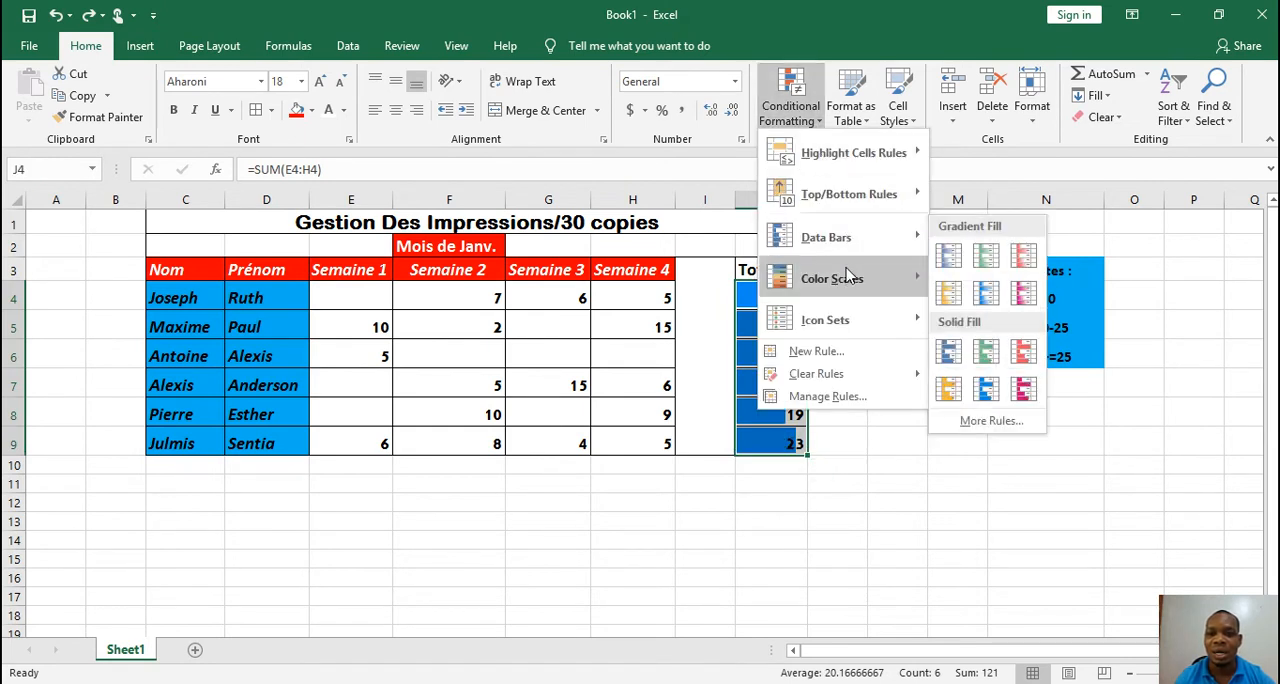
mouse_move(848, 276)
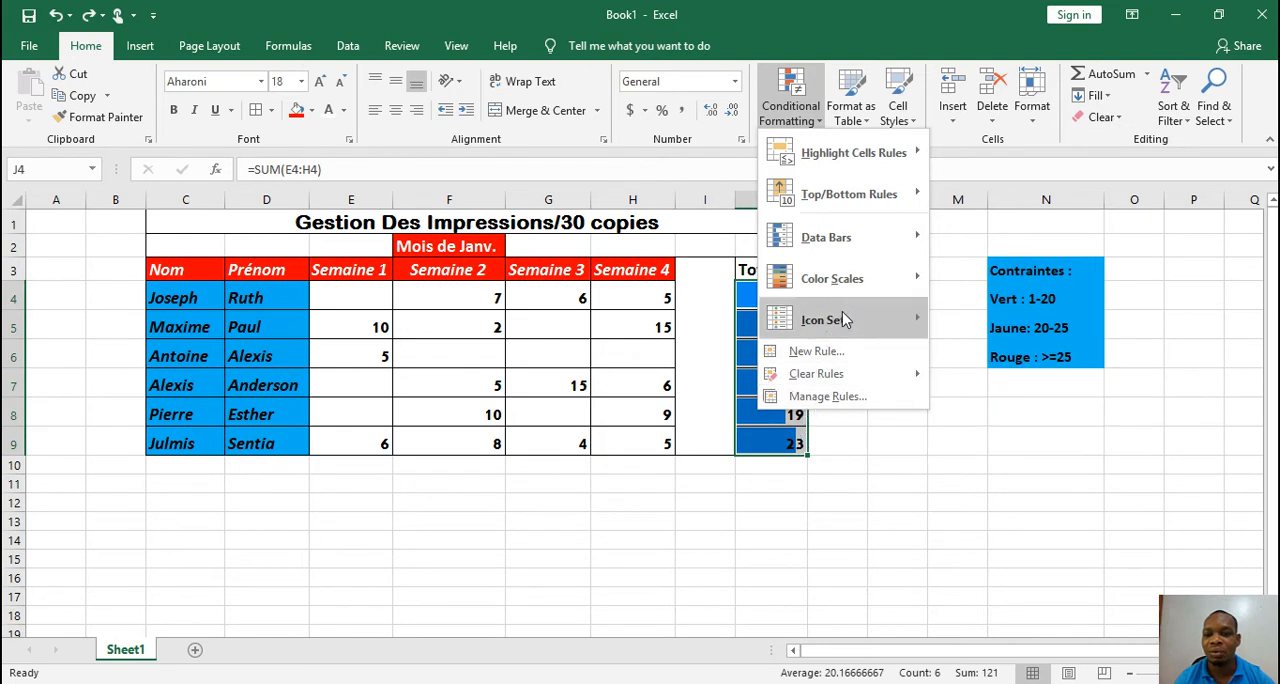
mouse_move(847, 322)
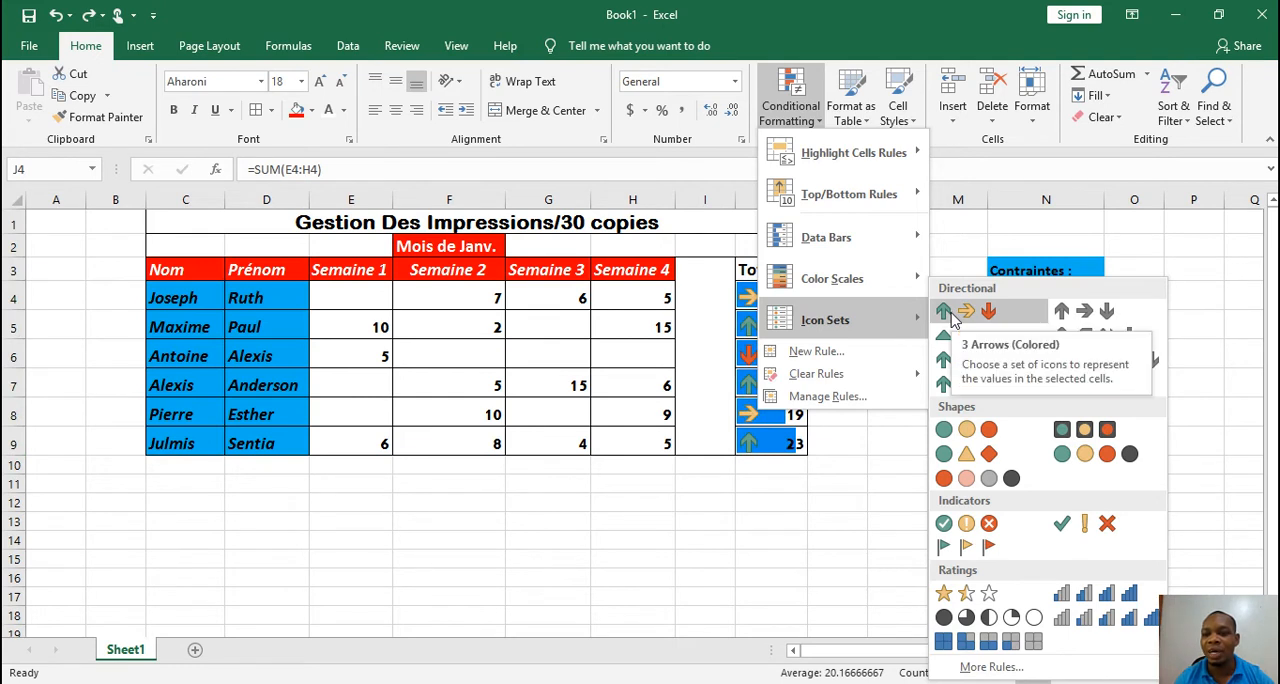
left_click(988, 313)
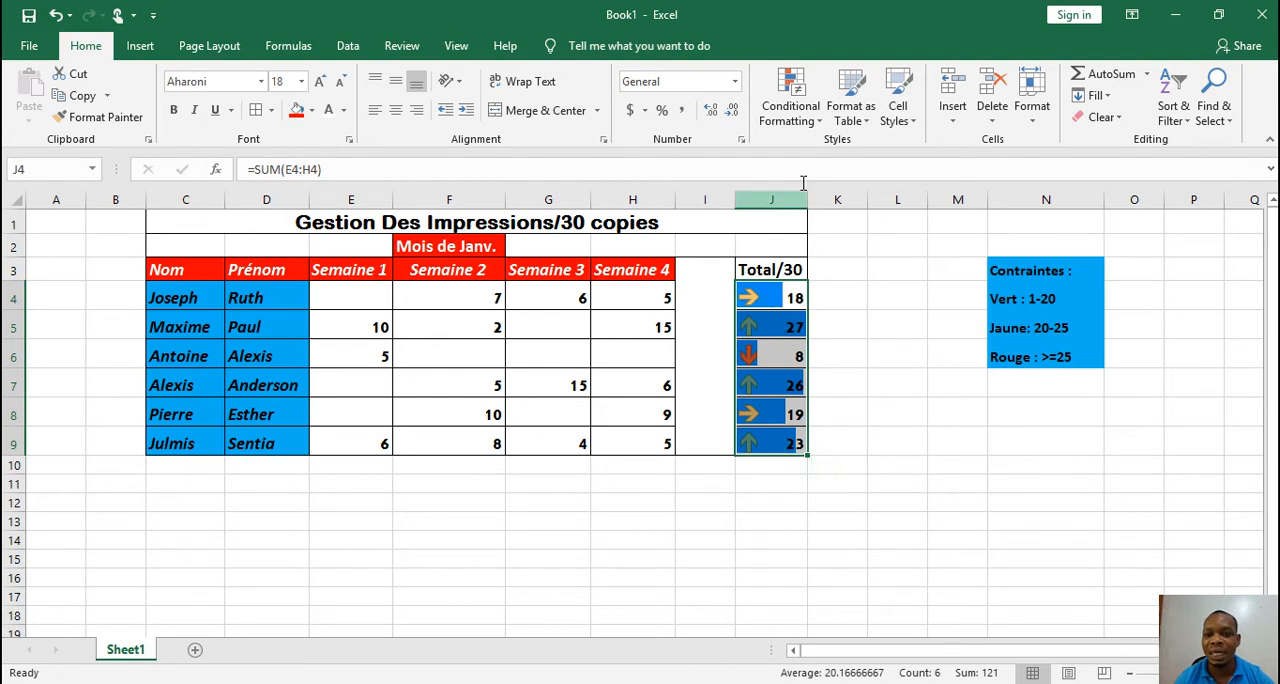
Clear all conditional formatting rules from J4:J9 and apply only the 3 Arrows (Colored) icon set
left_click(812, 120)
mouse_move(840, 376)
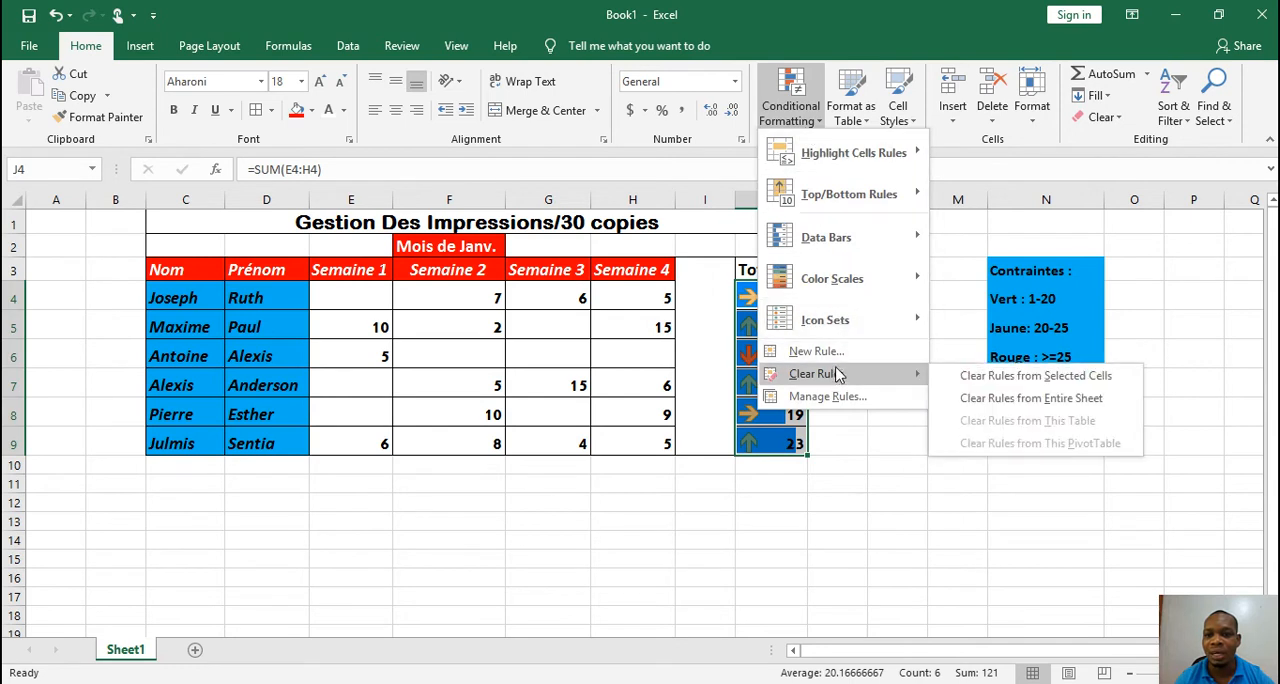
left_click(995, 377)
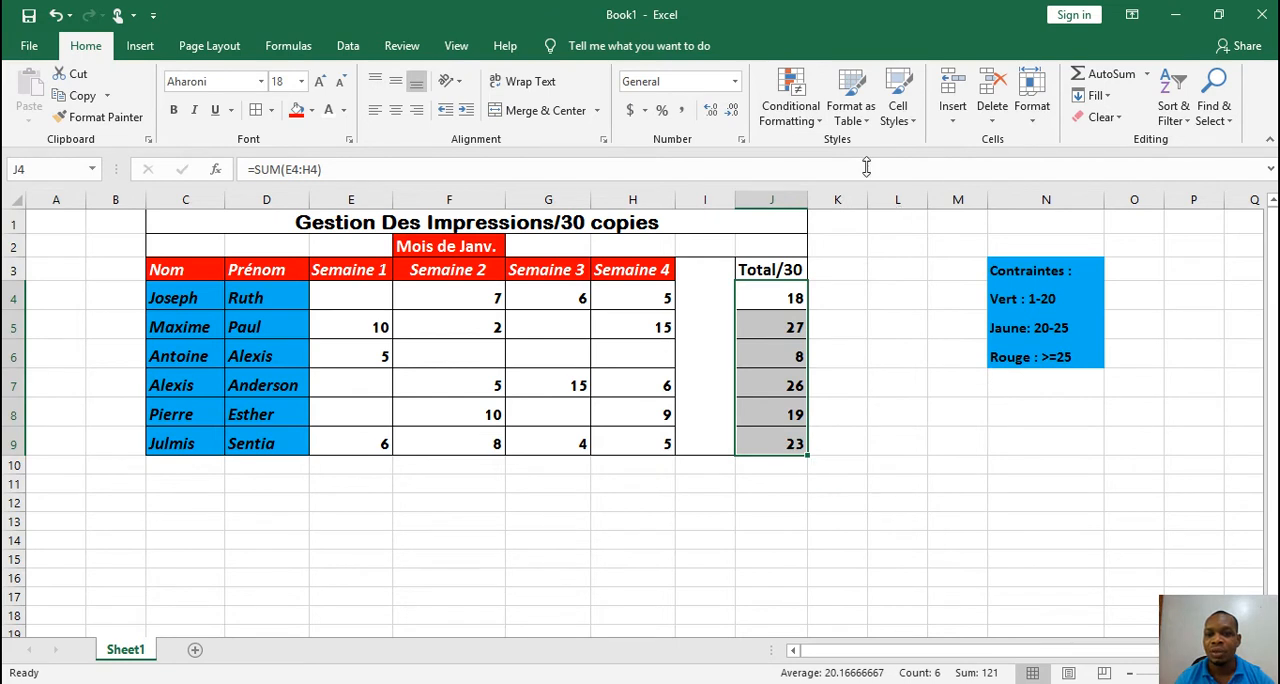
left_click(805, 108)
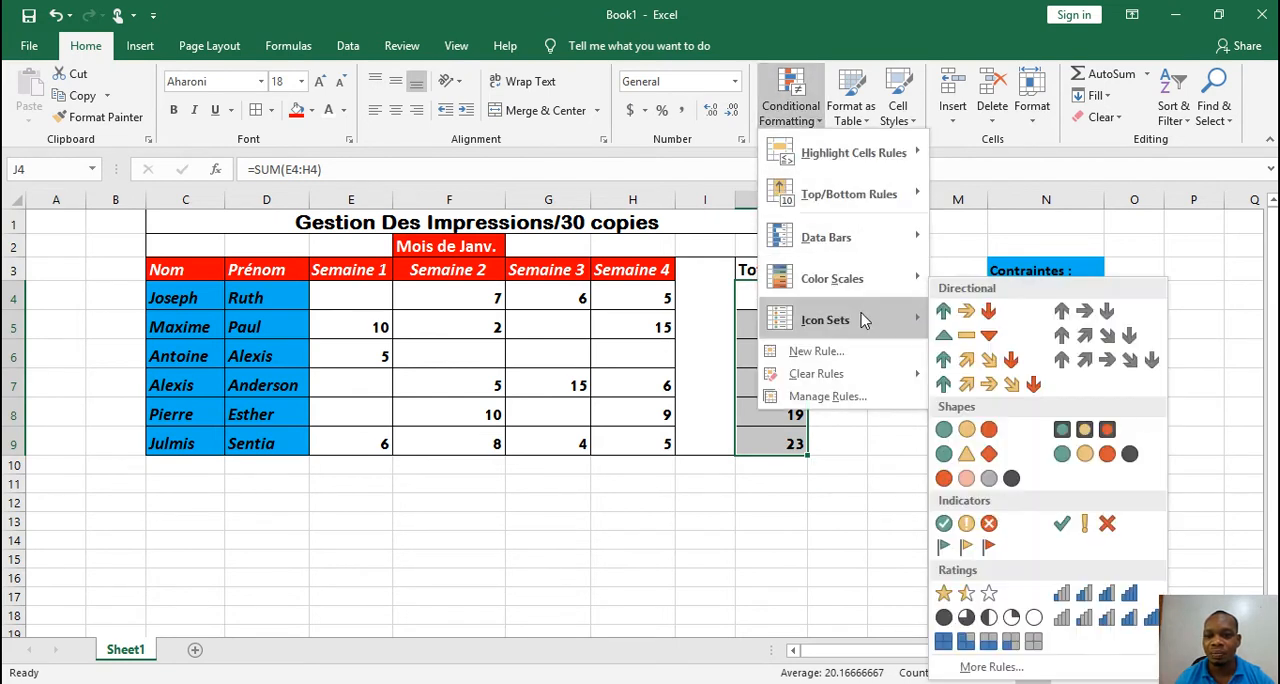
left_click(950, 318)
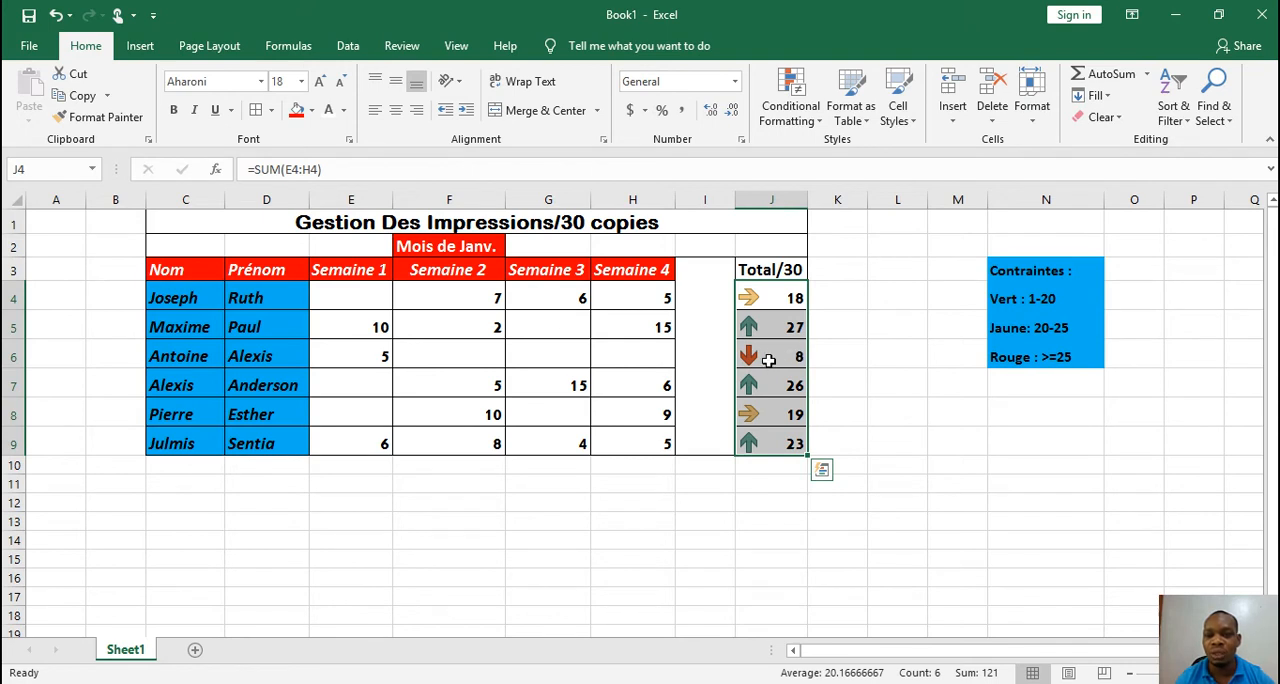
Try clearing the icon set rule from the Total/30 cells J4:J9, and undo the clearing
left_click(805, 125)
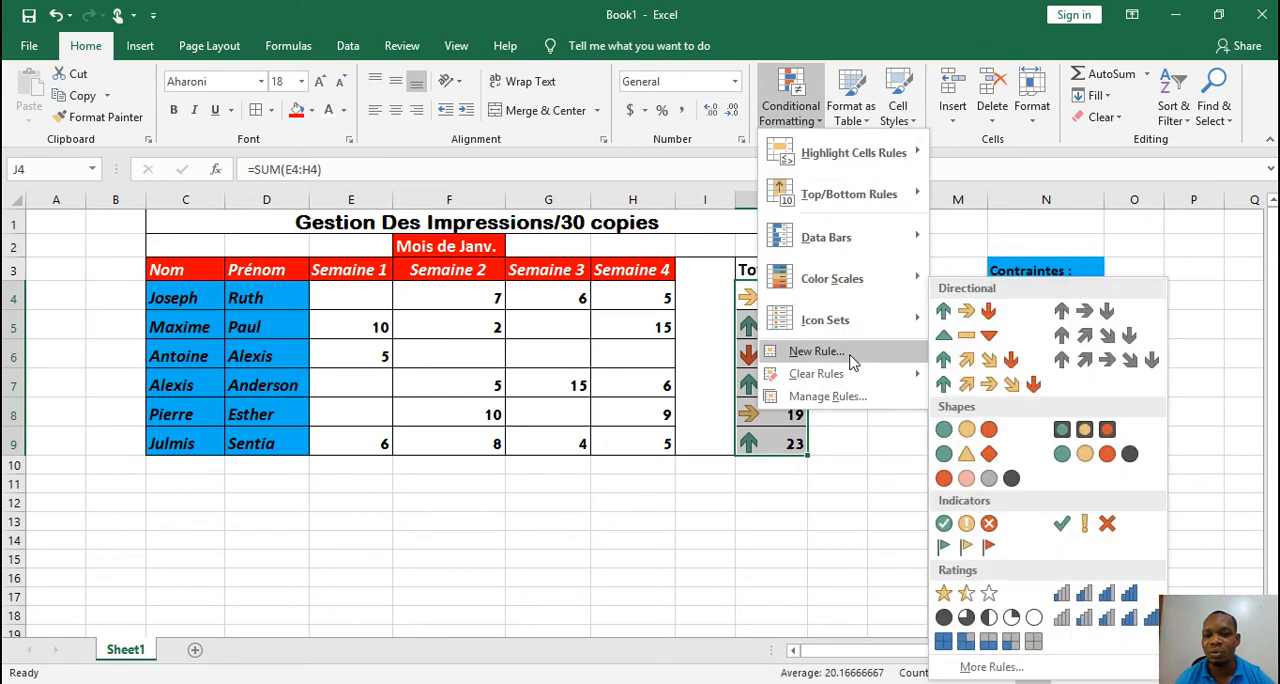
mouse_move(865, 320)
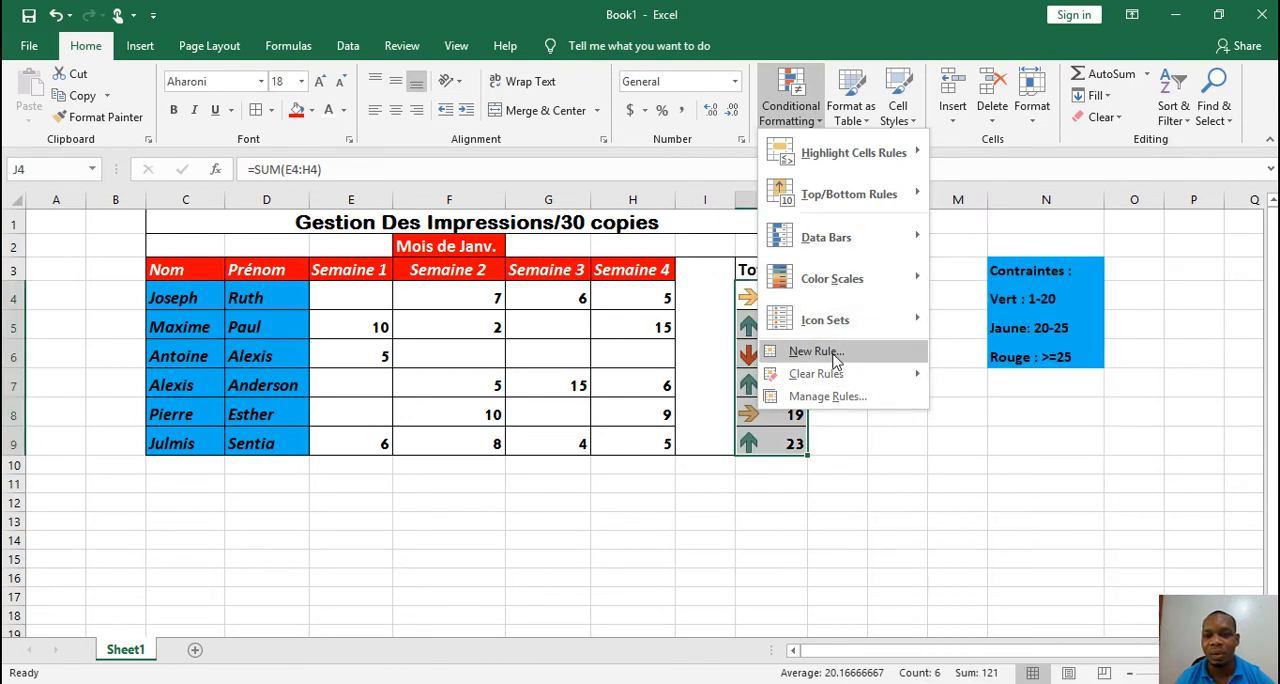
mouse_move(830, 378)
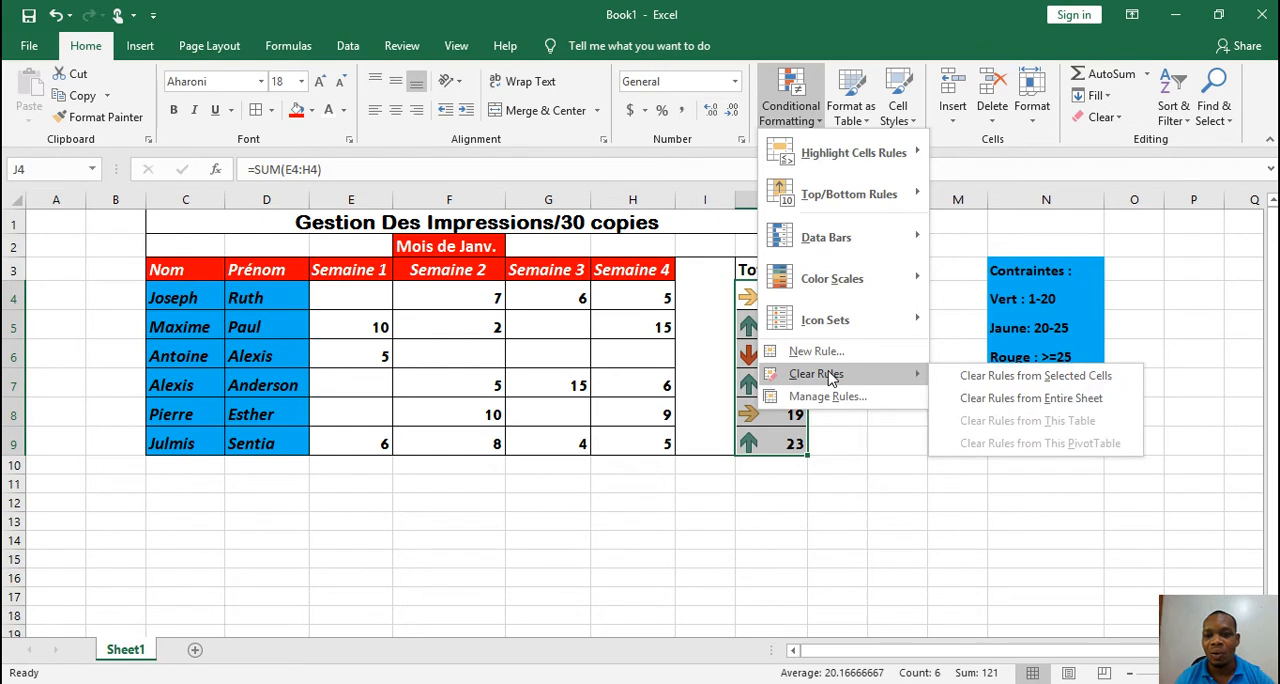
left_click(1010, 381)
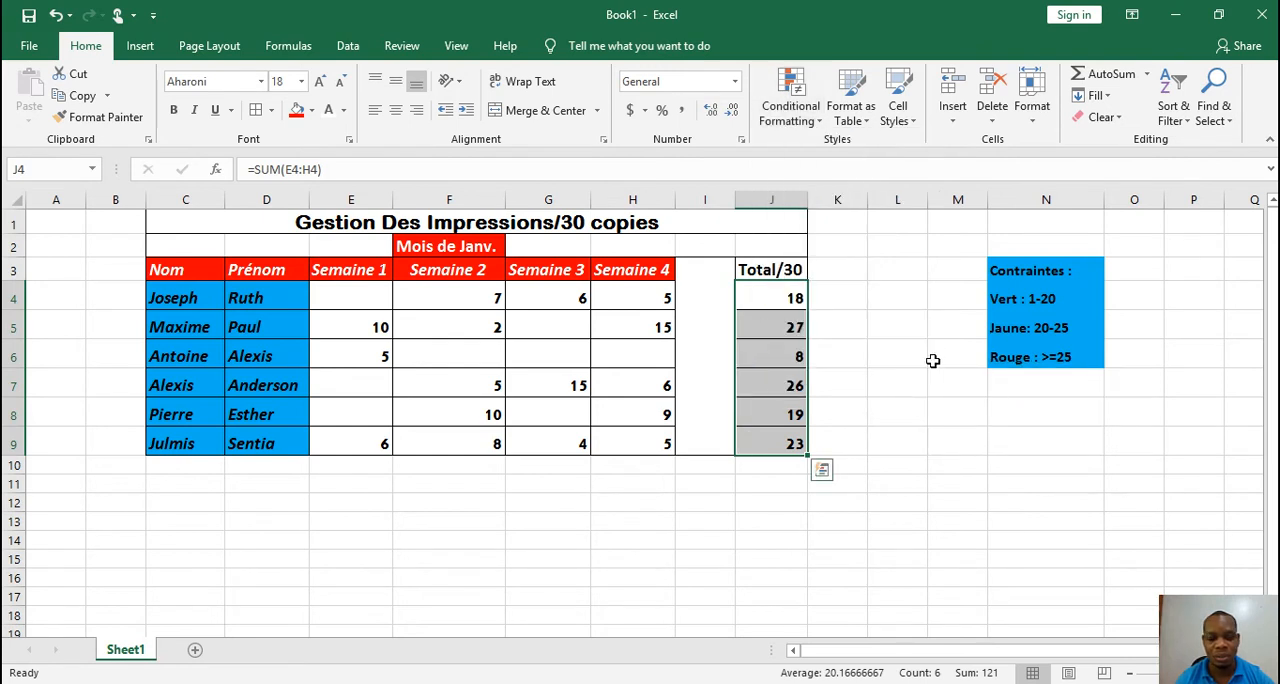
key("ctrl+z")
left_click(824, 424)
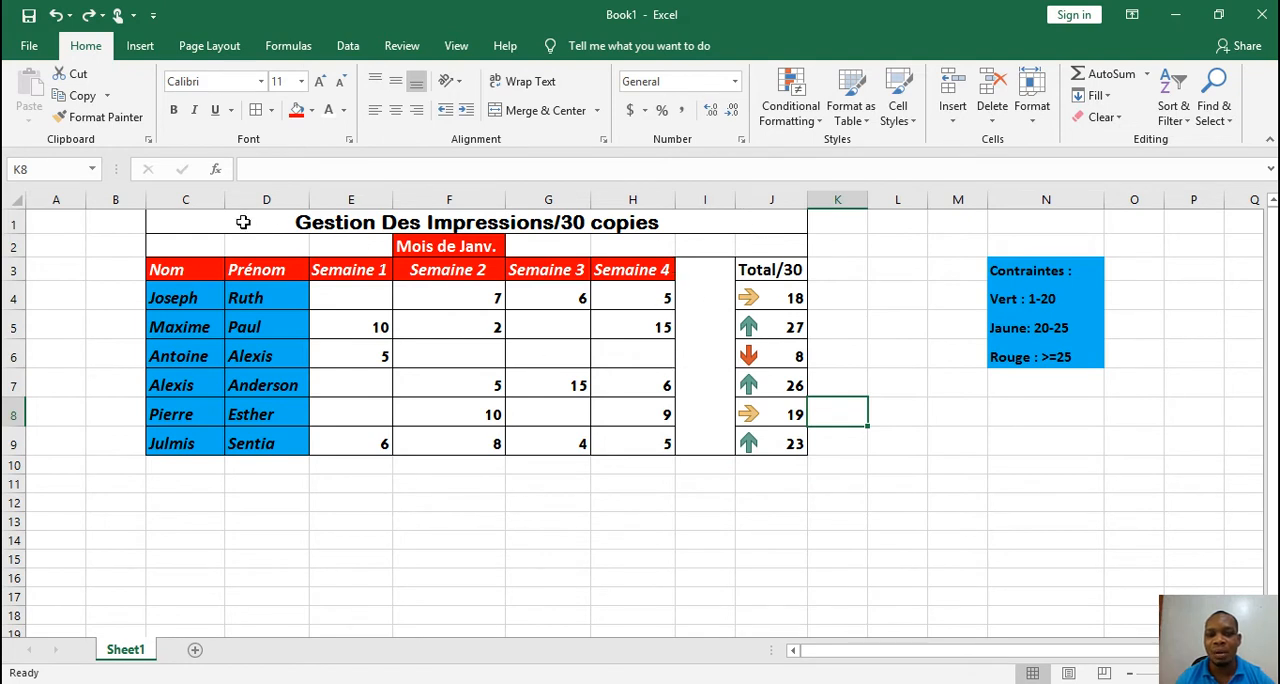
Copy the whole print-tracking table C1:J9 and paste the duplicate below it, starting at C12
left_click_drag(243, 222, 587, 346)
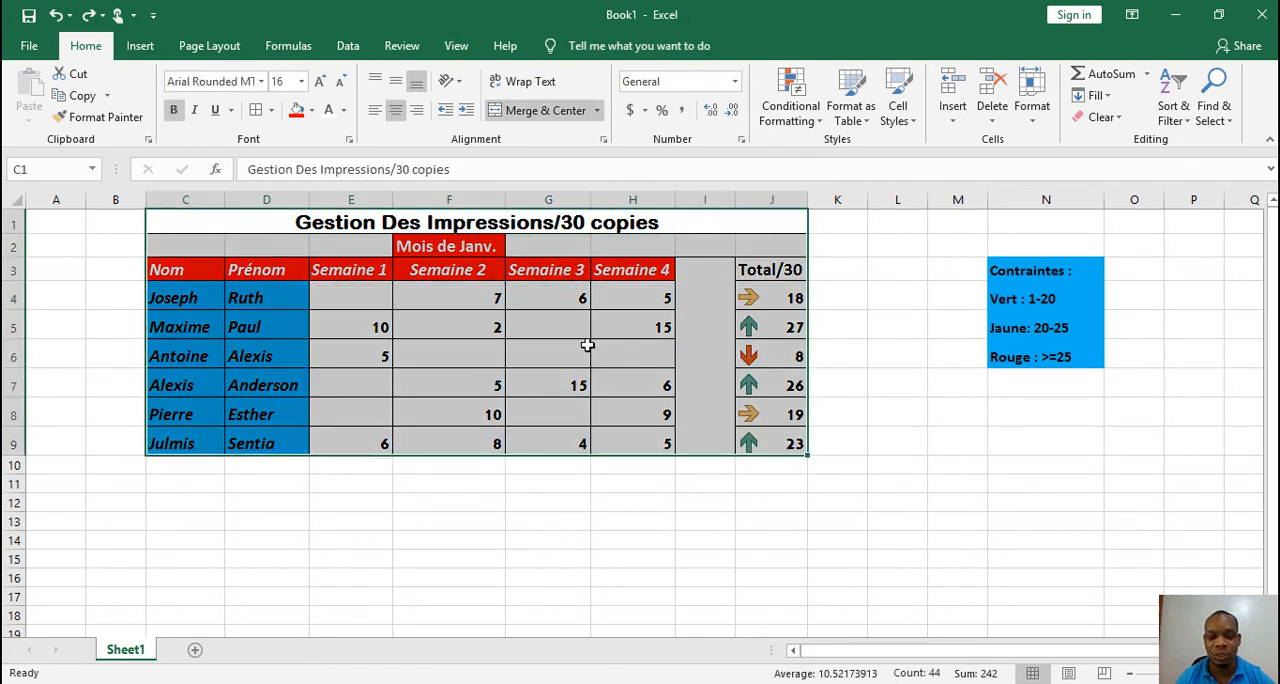
key("ctrl+c")
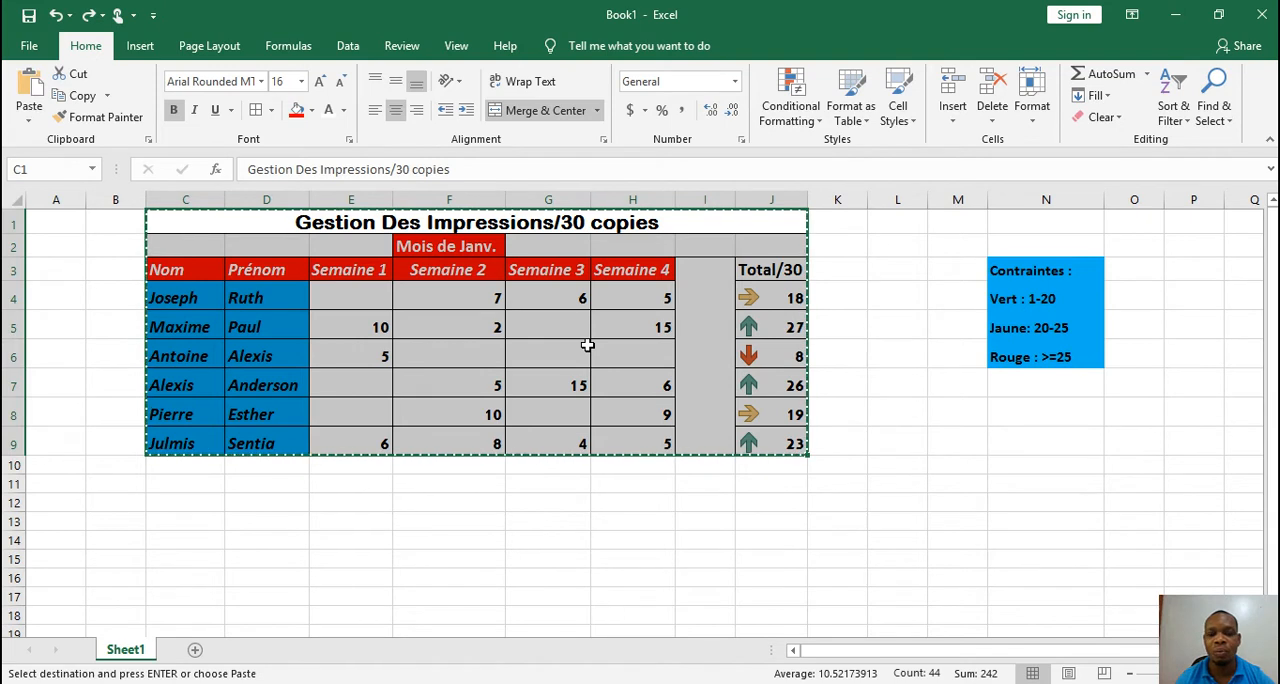
left_click(199, 504)
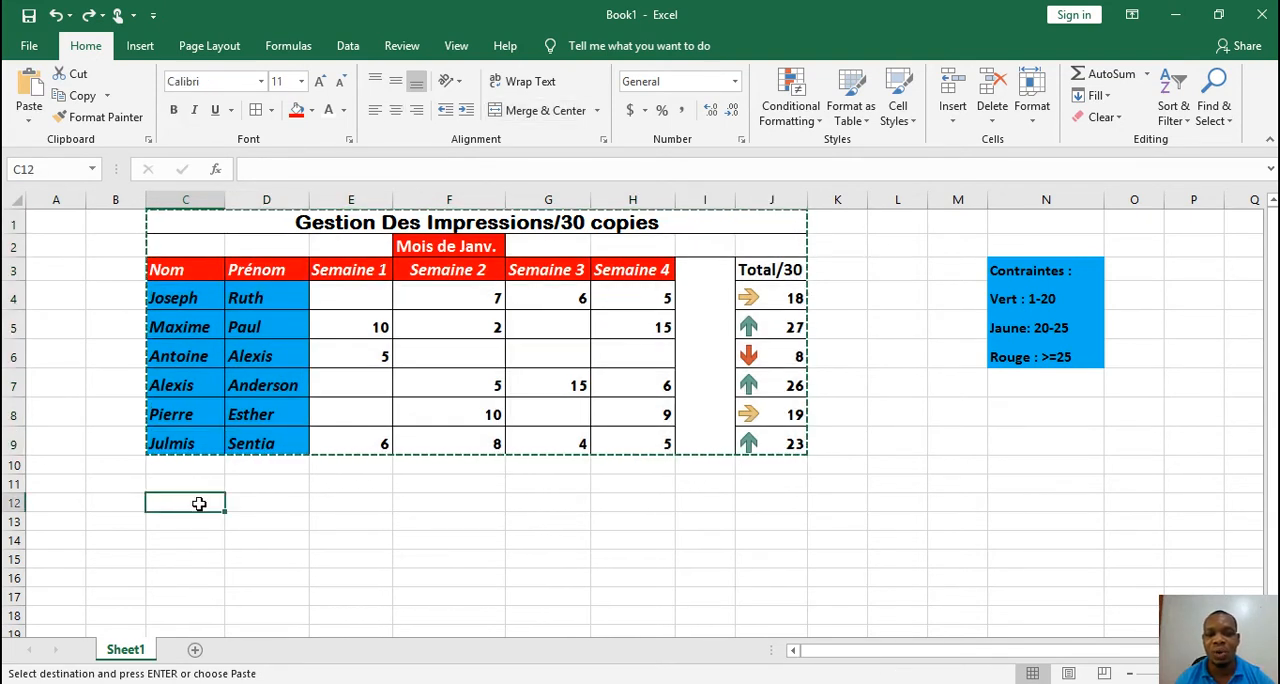
key("ctrl+v")
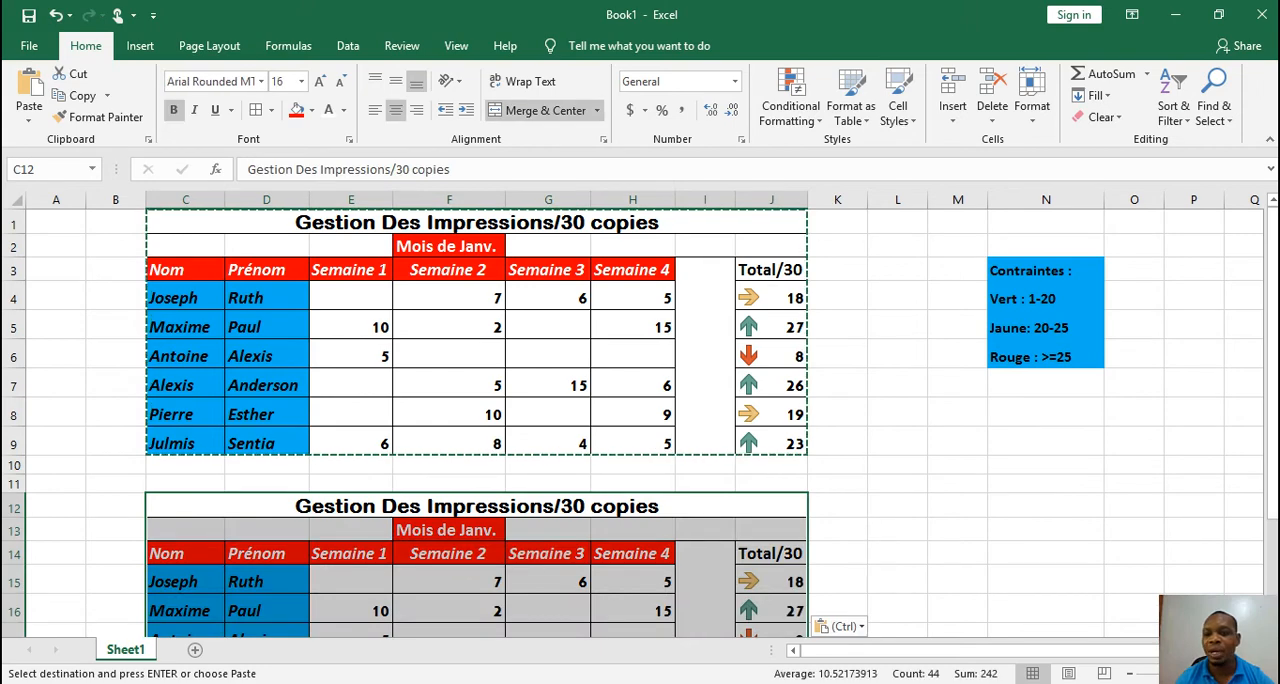
left_click_drag(1272, 330, 1272, 362)
scroll(731, 523, "down", 1)
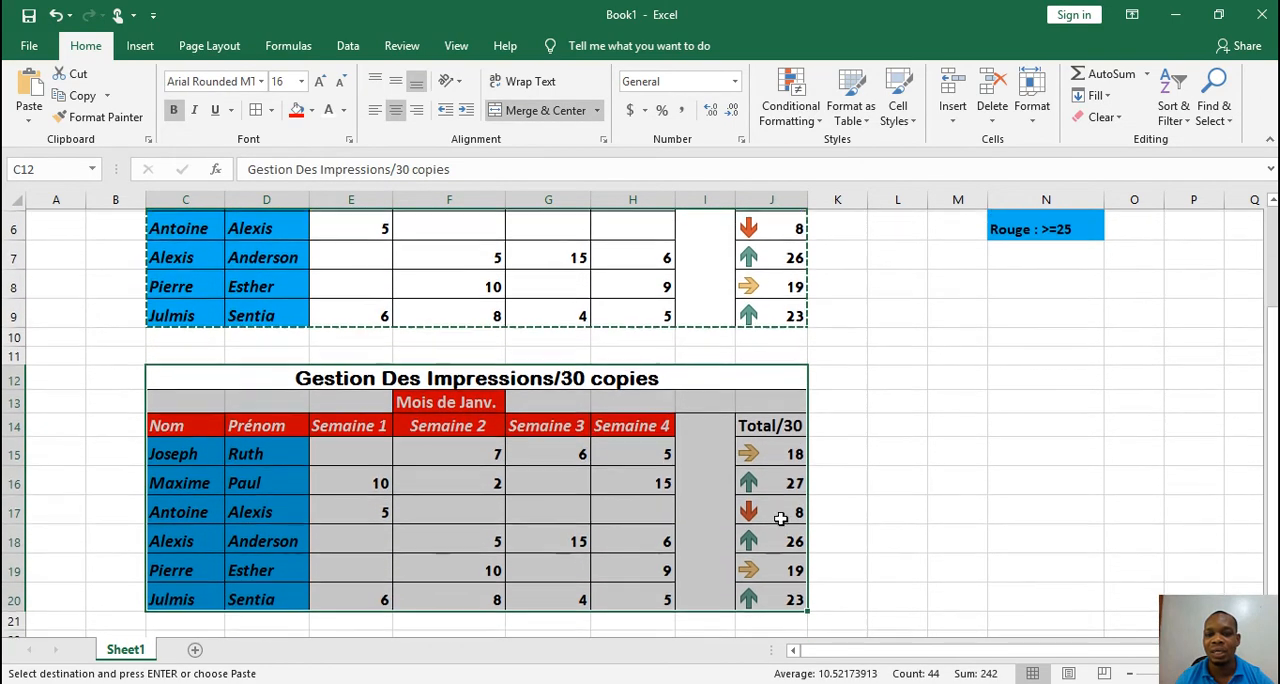
key("ctrl+v")
Clear the conditional formatting rules from the duplicate table's Total/30 cells J15:J20
left_click_drag(771, 455, 785, 598)
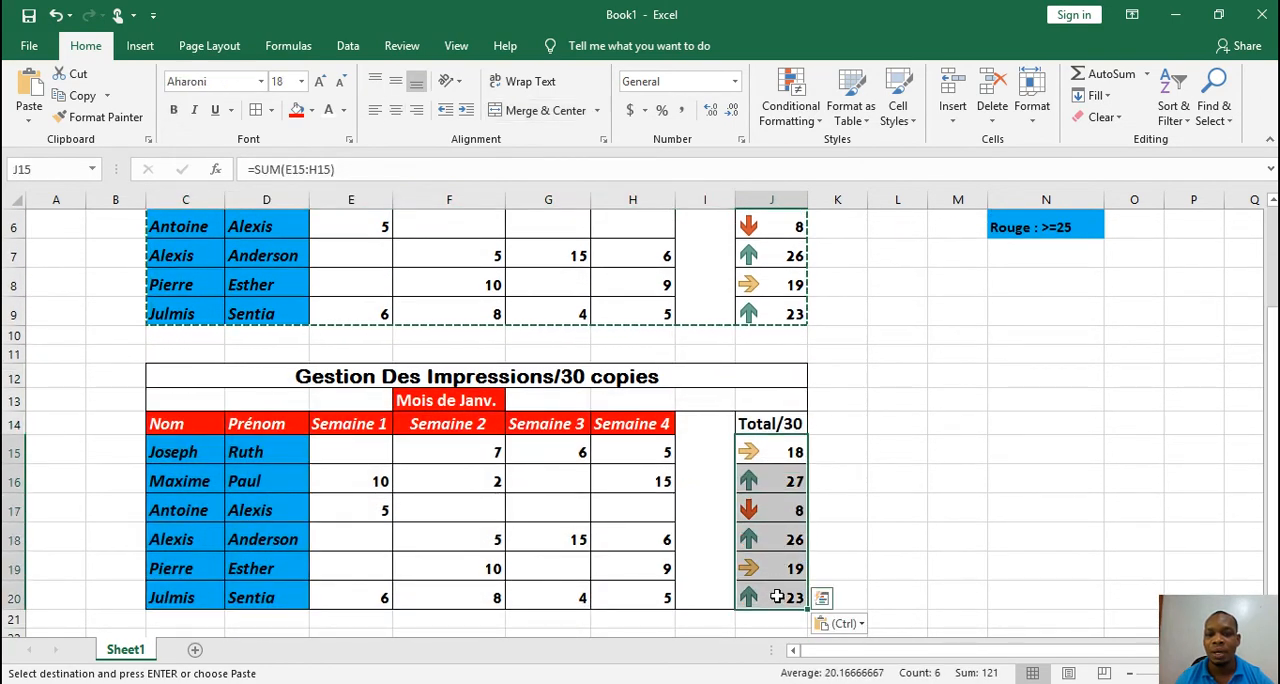
left_click(805, 110)
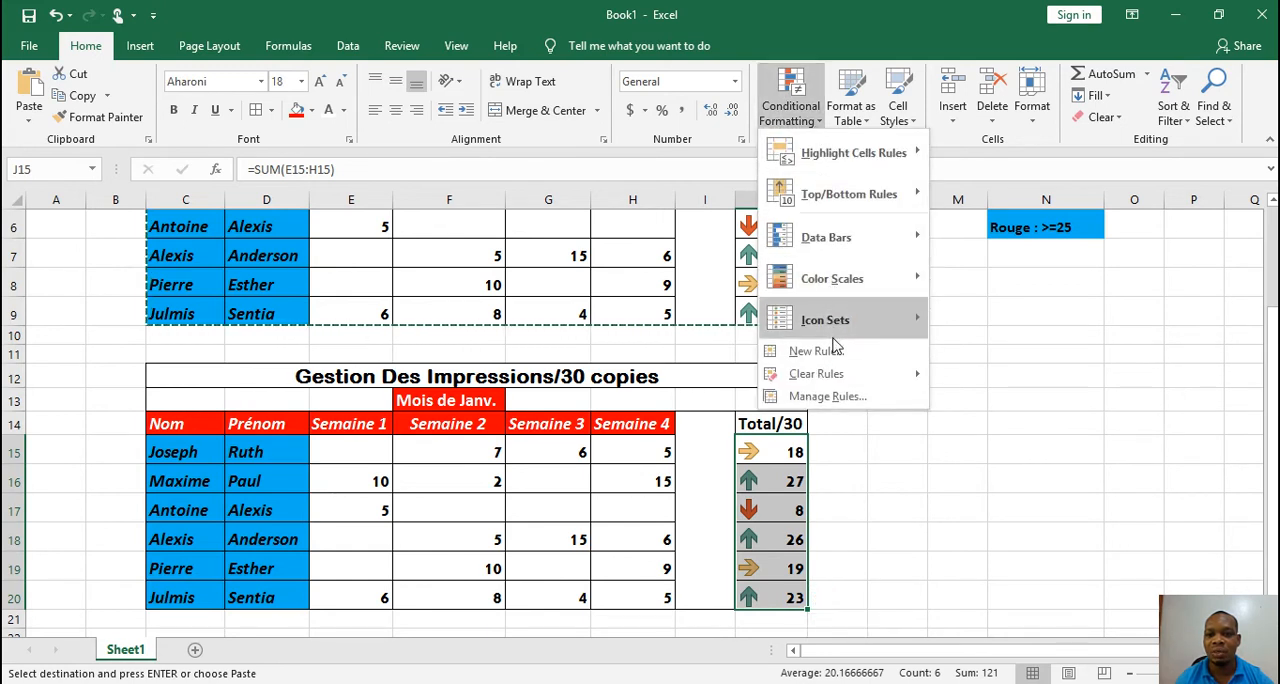
mouse_move(818, 373)
left_click(981, 378)
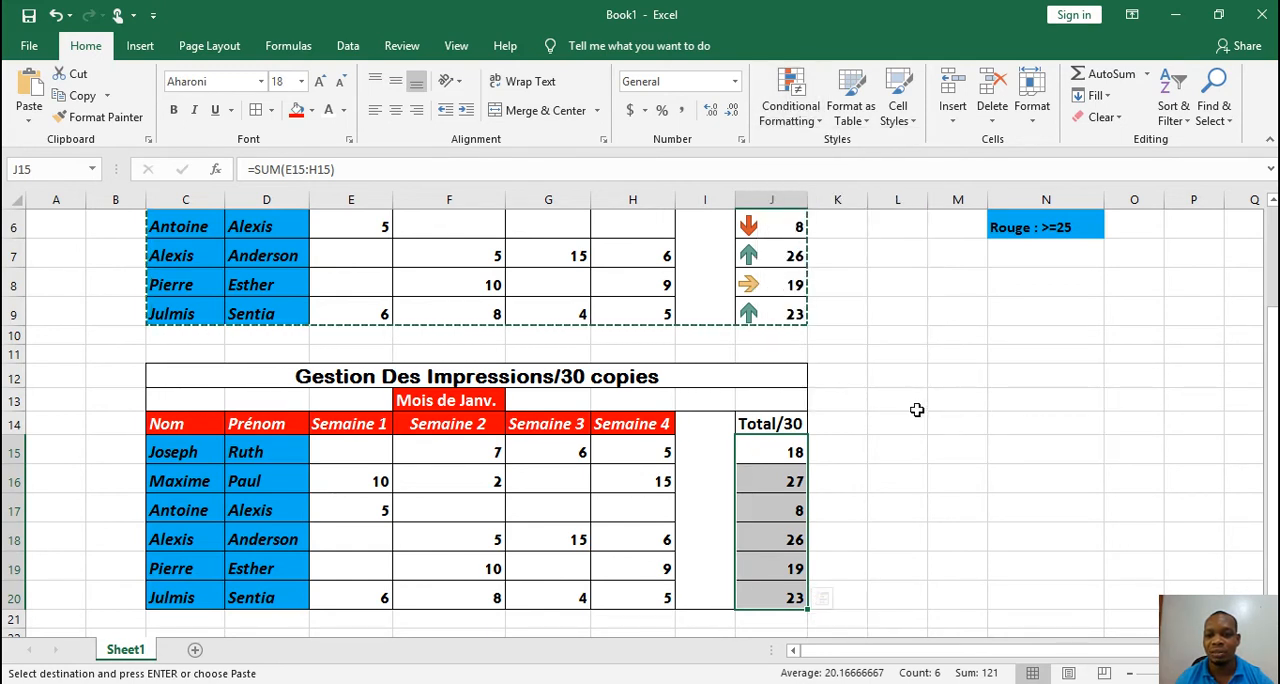
Start a new formatting rule for J15:J20 with the rule type "Format only cells that contain"
left_click_drag(1275, 405, 1275, 371)
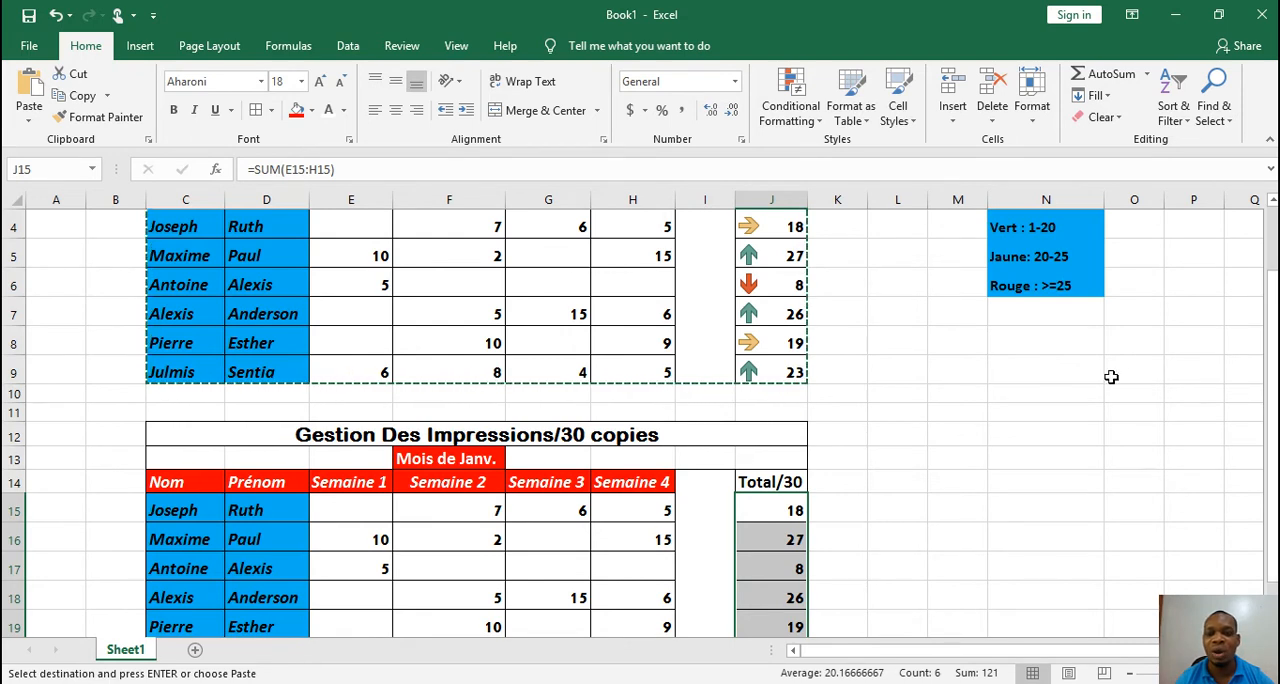
left_click(793, 120)
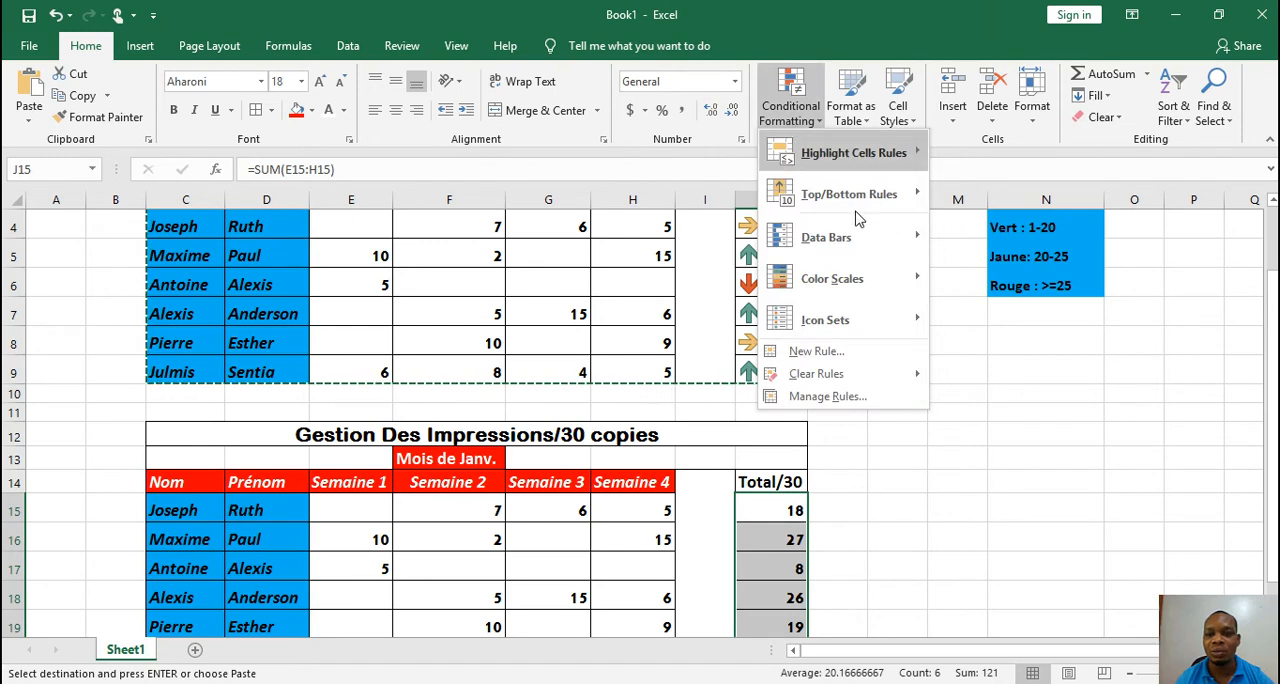
left_click(803, 358)
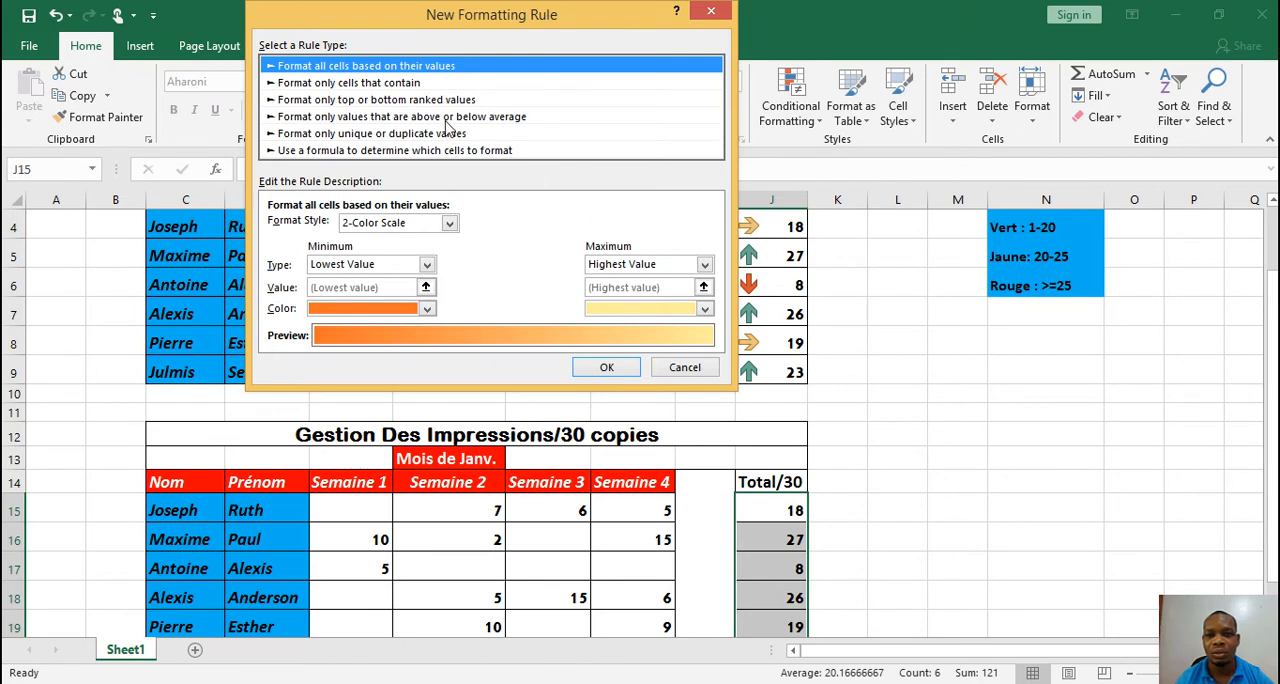
left_click(353, 84)
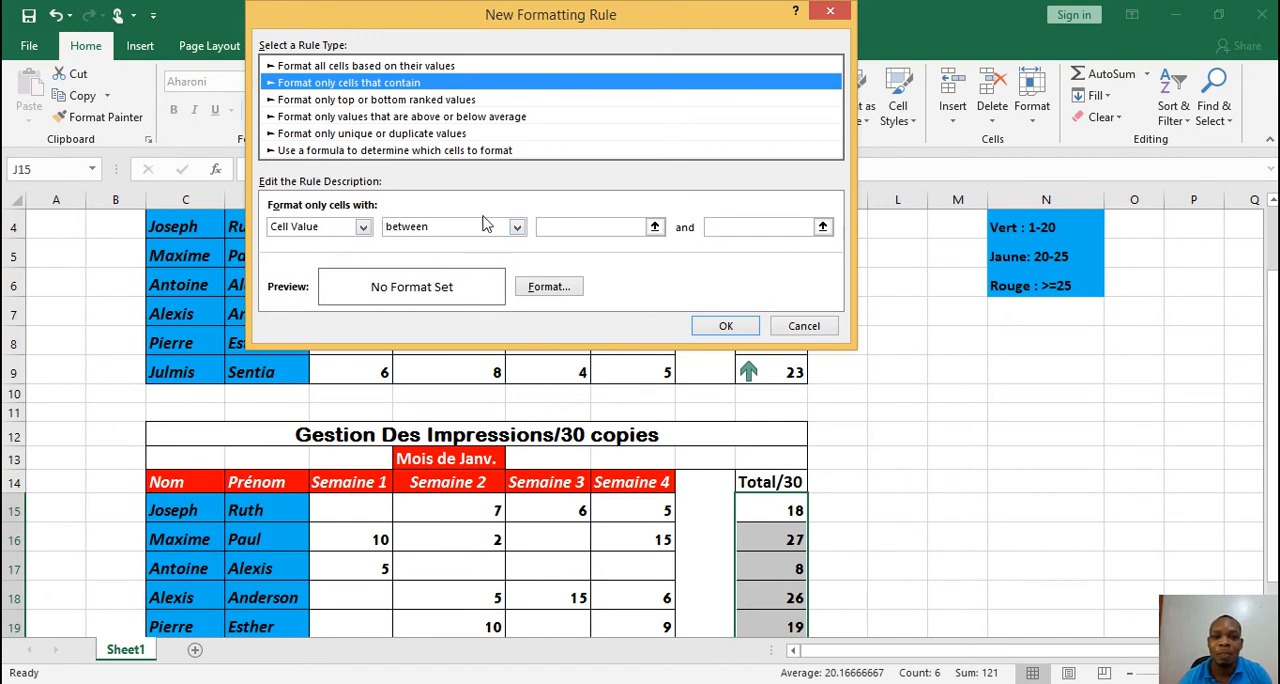
Try Specific Text with "beginning with" as the condition of the new rule
left_click(364, 226)
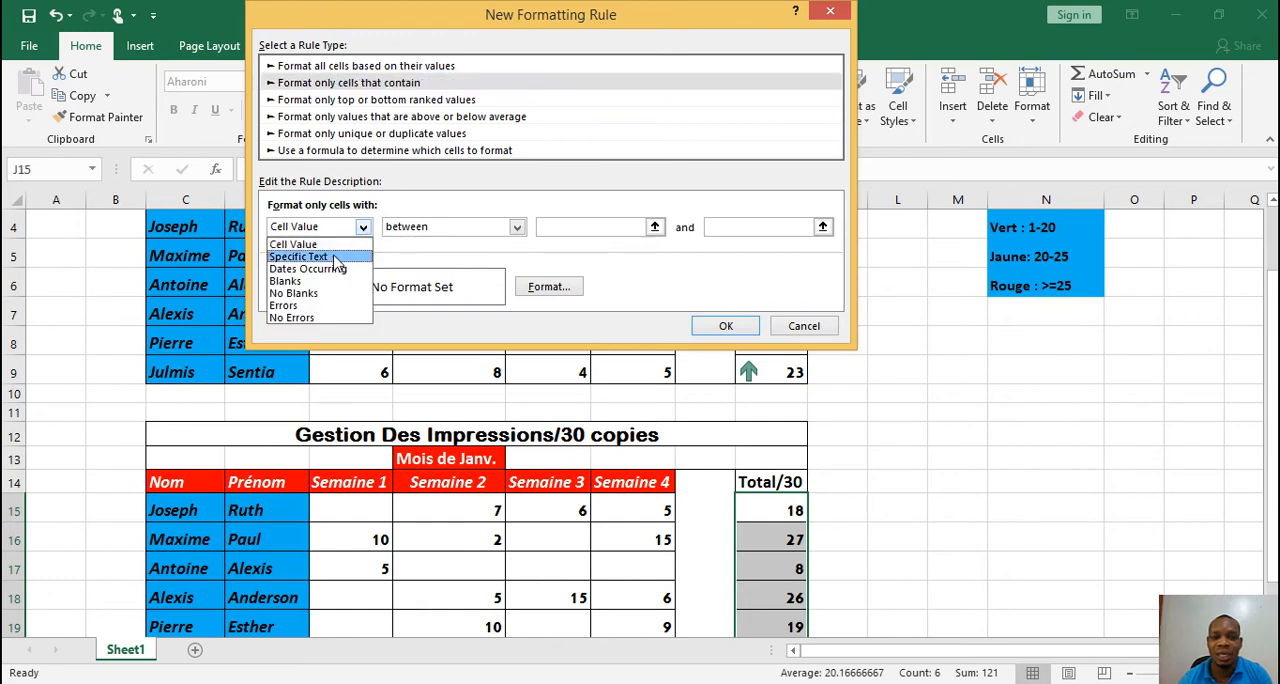
left_click(300, 256)
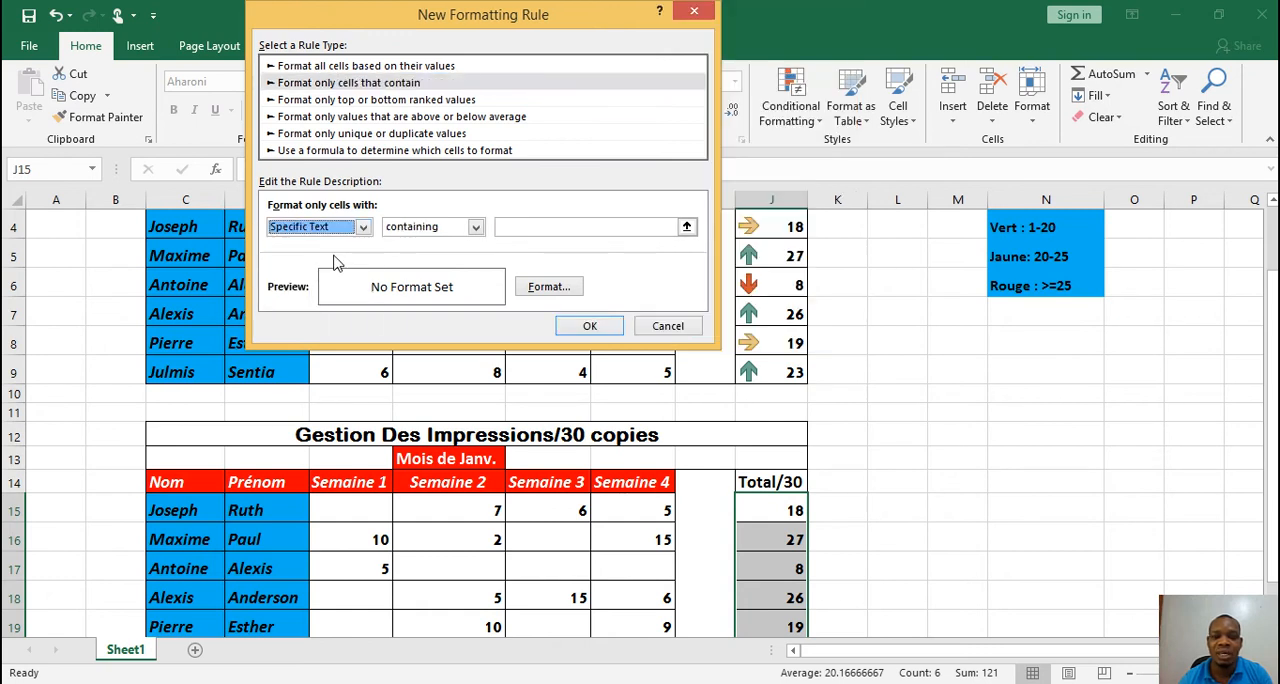
left_click(476, 228)
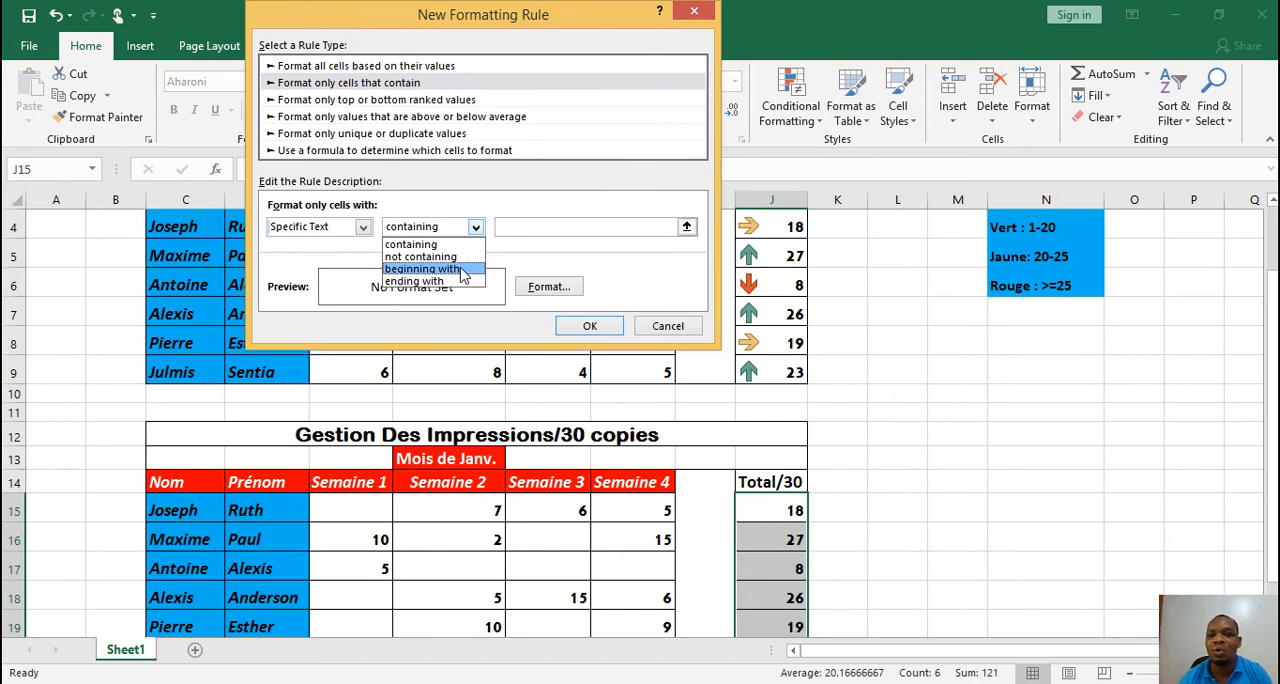
left_click(463, 272)
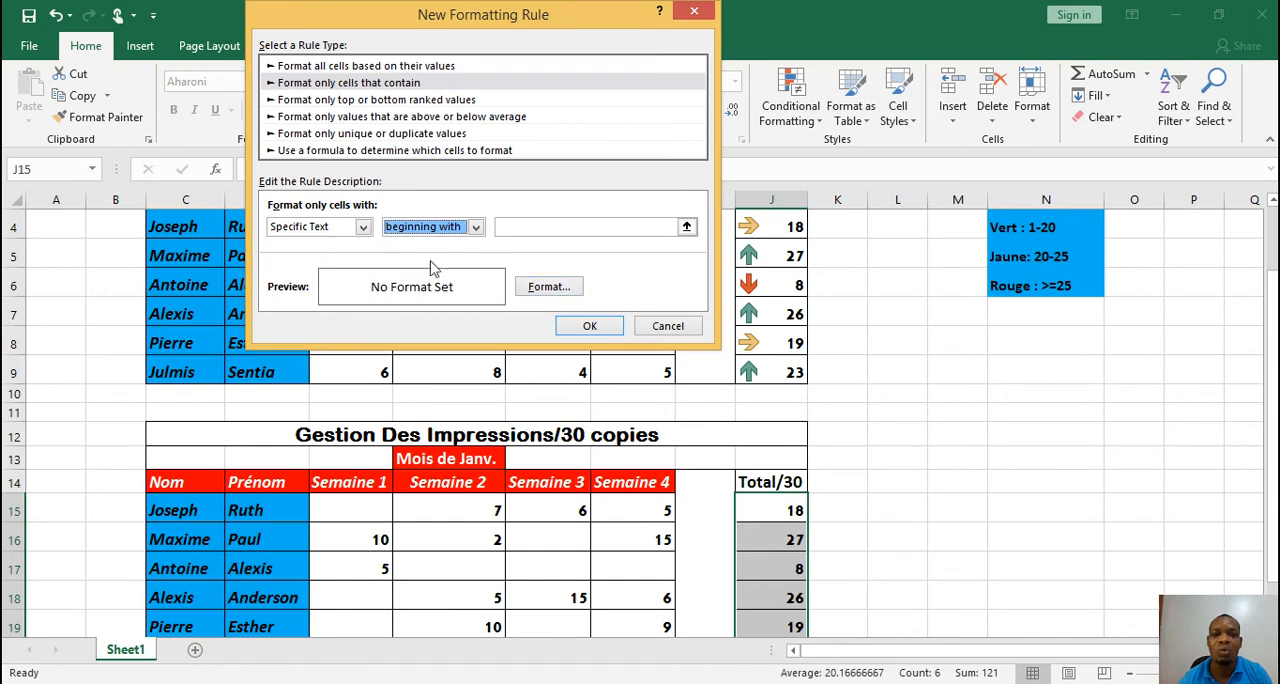
Try Dates Occurring as the rule's condition, view its date options, and return the condition to Cell Value
left_click(363, 228)
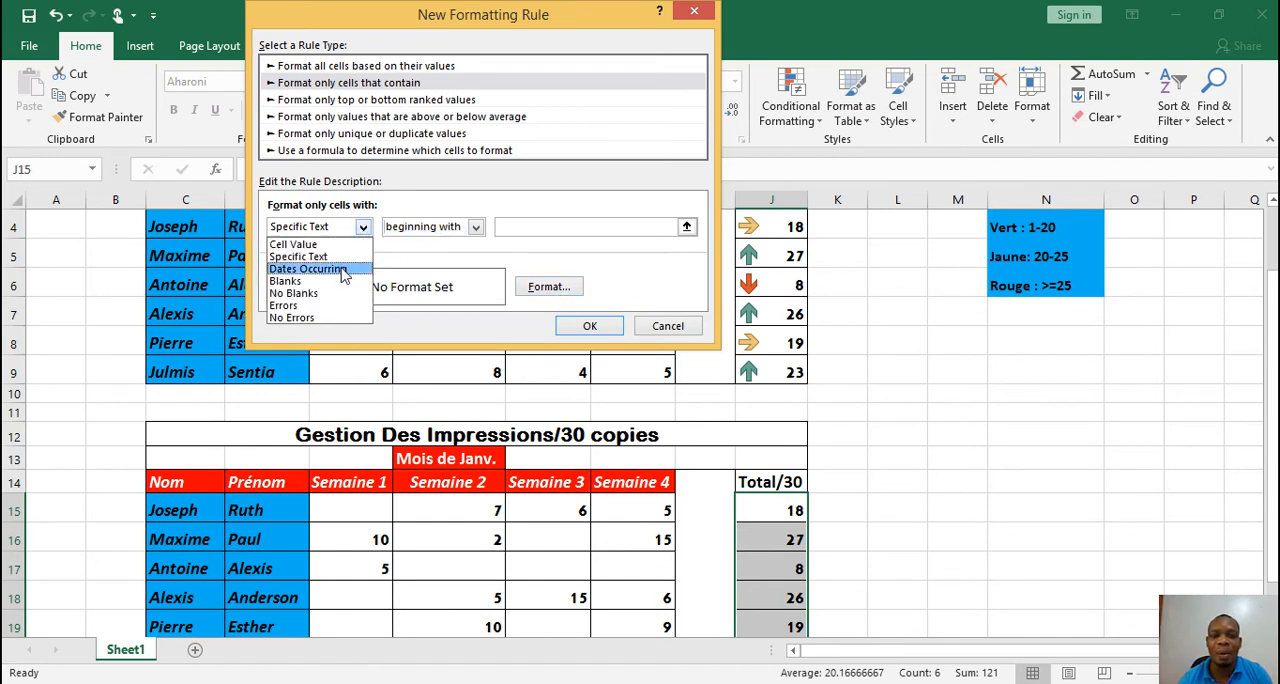
left_click(341, 269)
left_click(481, 228)
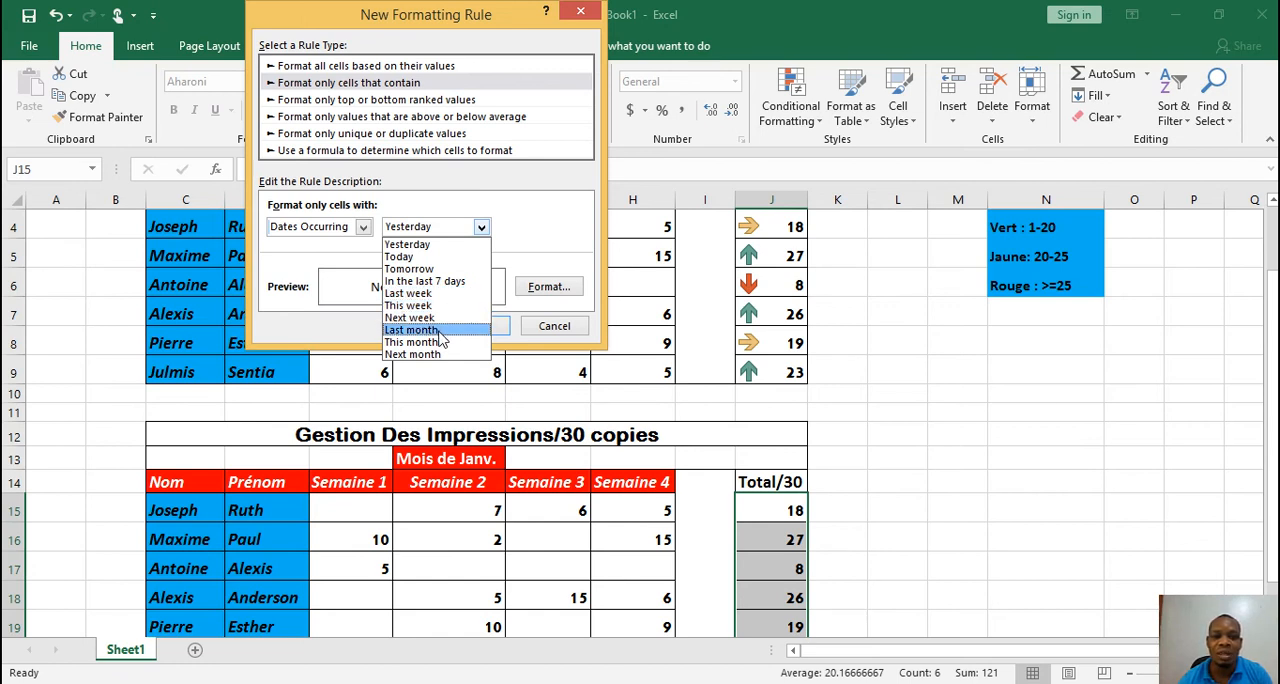
left_click(348, 260)
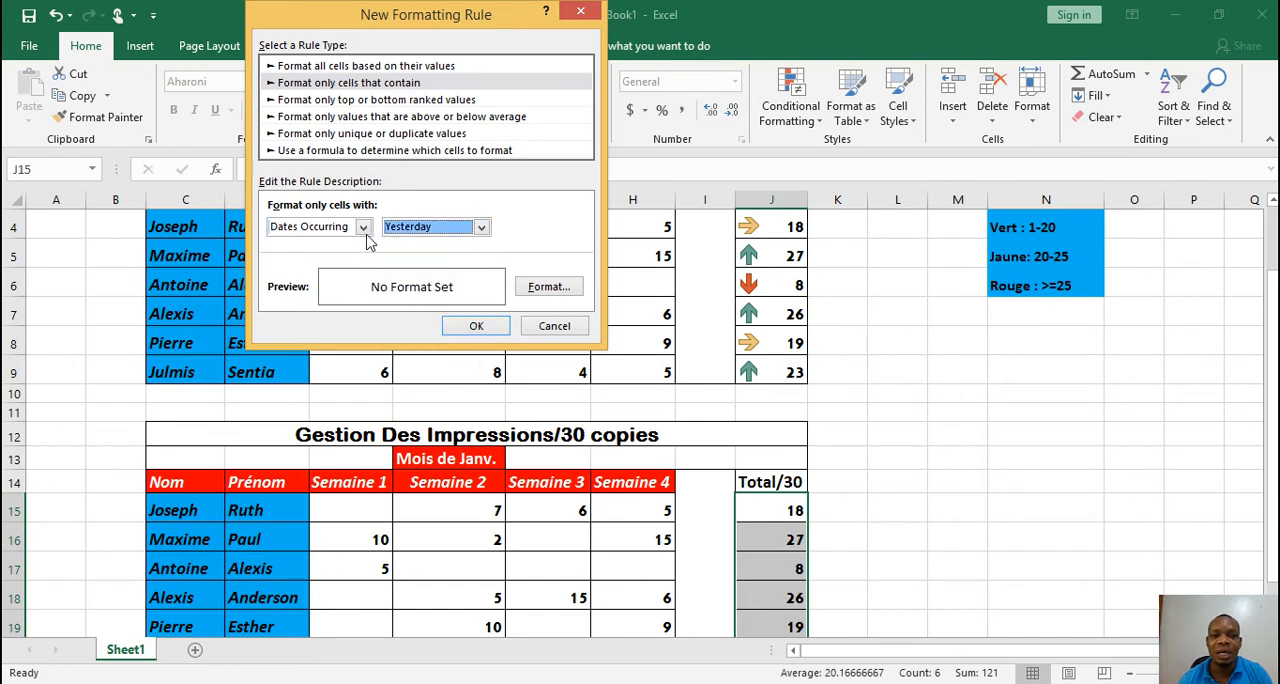
left_click(364, 230)
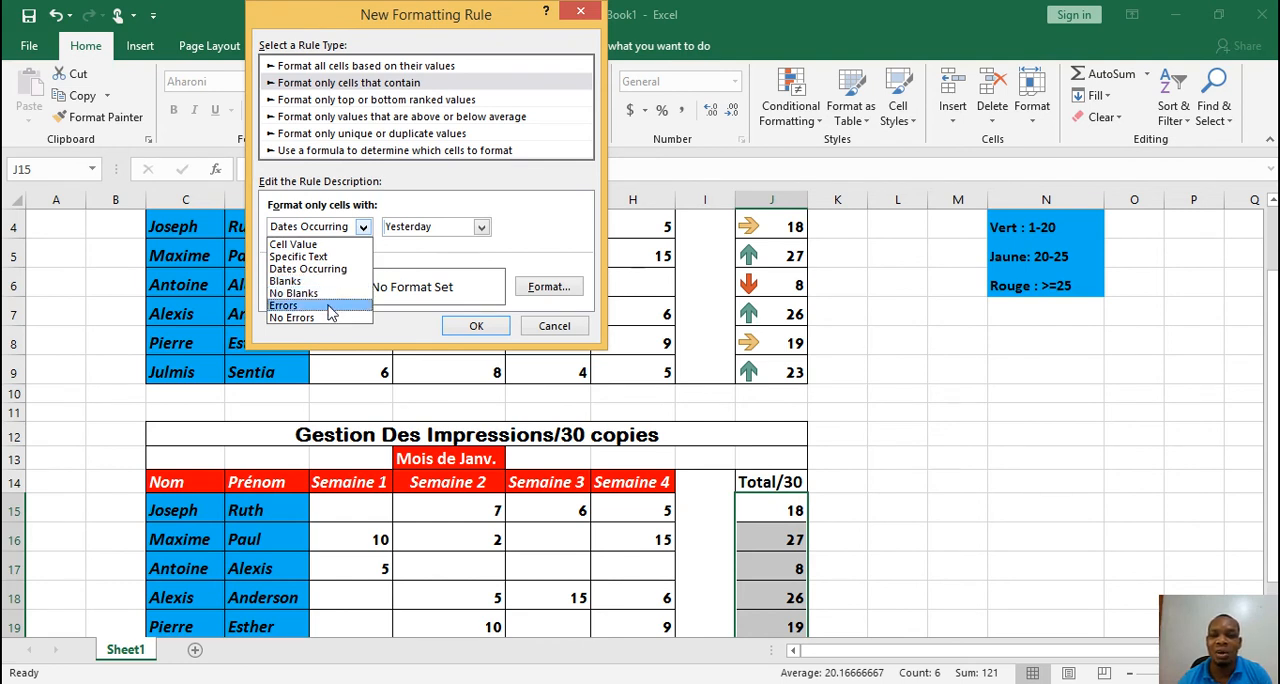
left_click(322, 245)
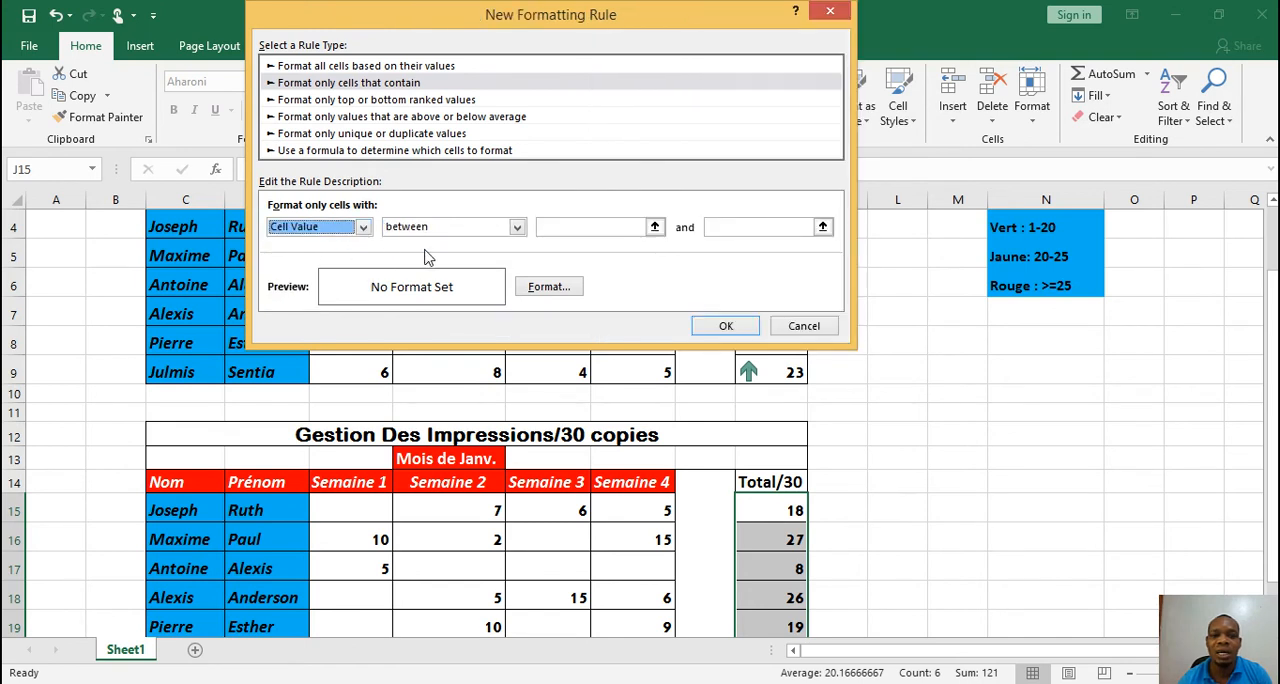
Set the new rule to format J15:J20 cells with a value between 1 and 20
left_click(517, 227)
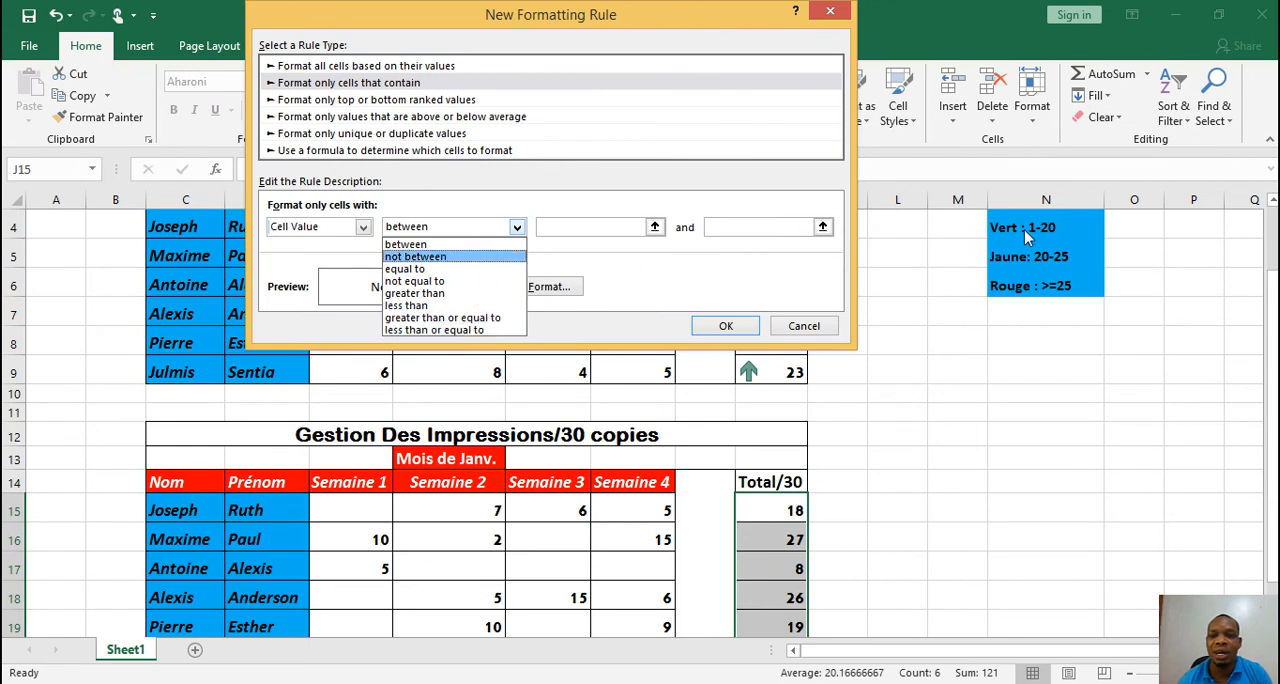
left_click(449, 245)
left_click(562, 229)
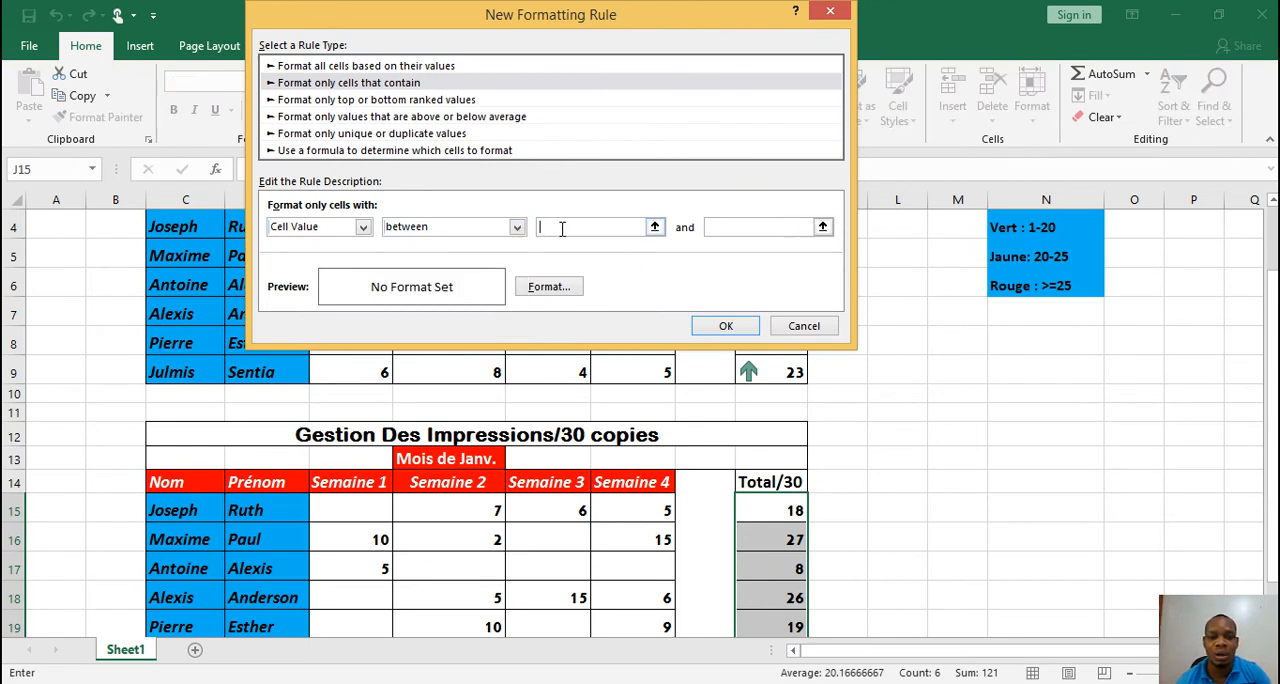
type("1")
left_click(770, 228)
type("2")
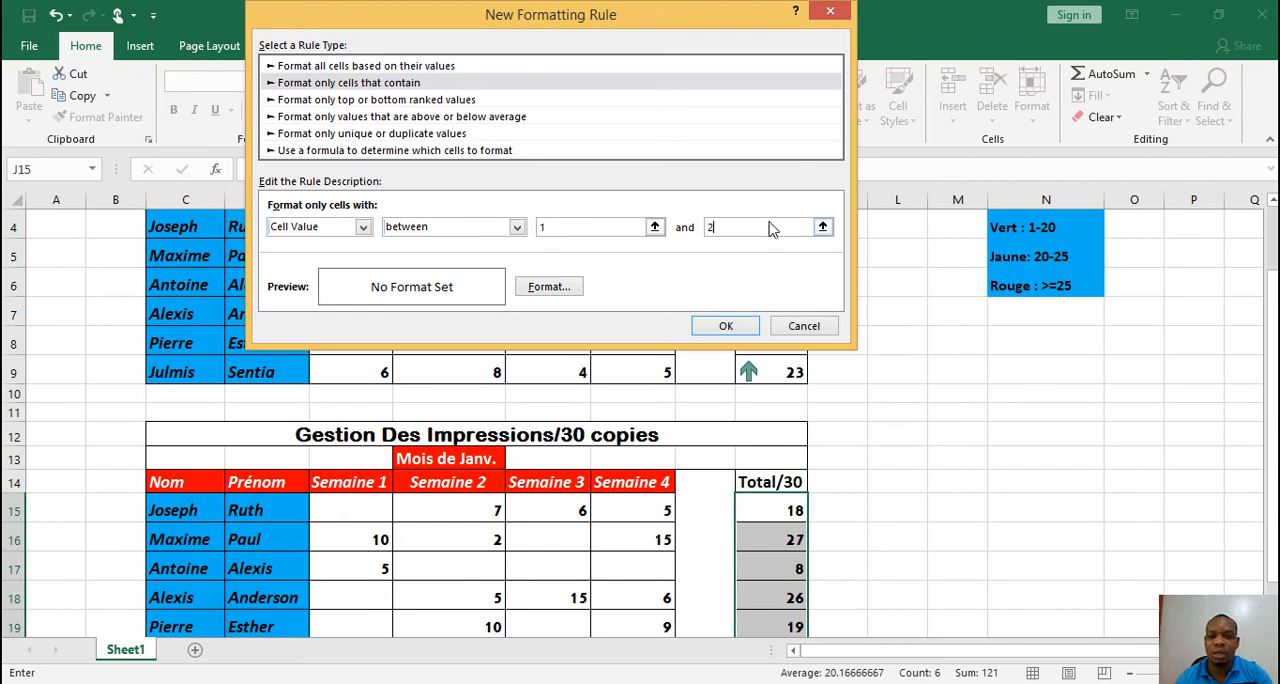
type("0")
Give the 1 to 20 rule a solid green fill and apply it to the duplicate table's Total/30 cells
left_click(567, 289)
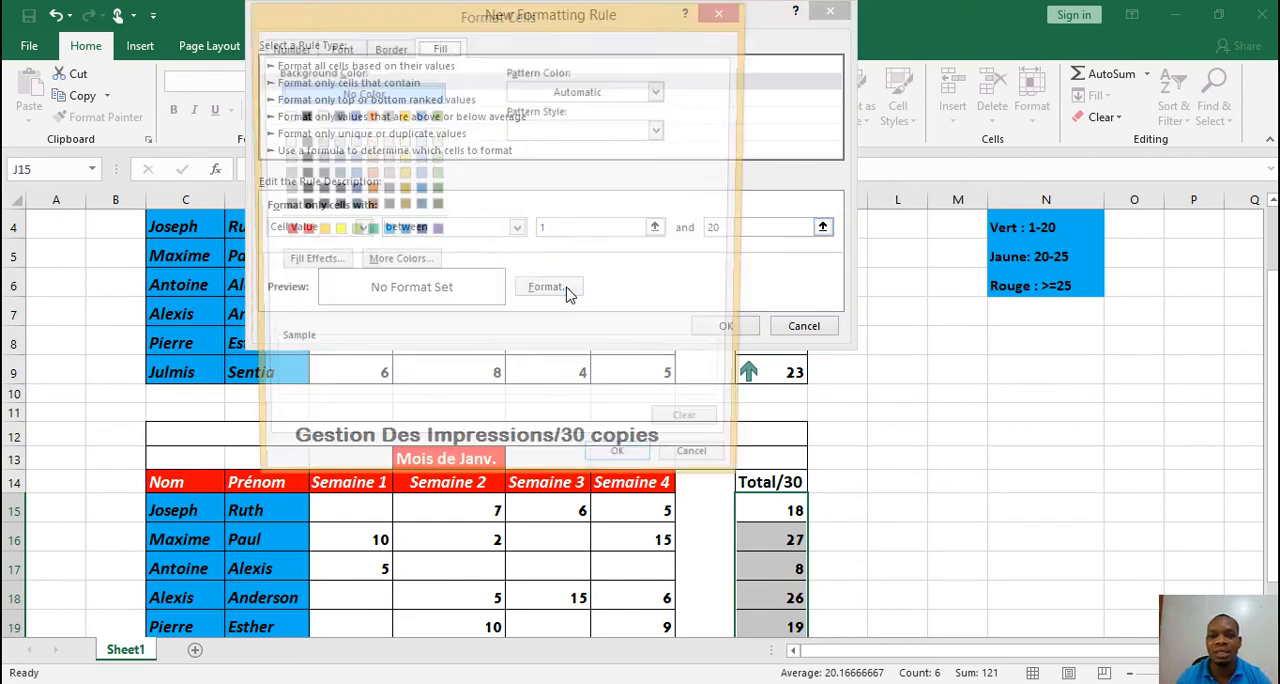
left_click(367, 232)
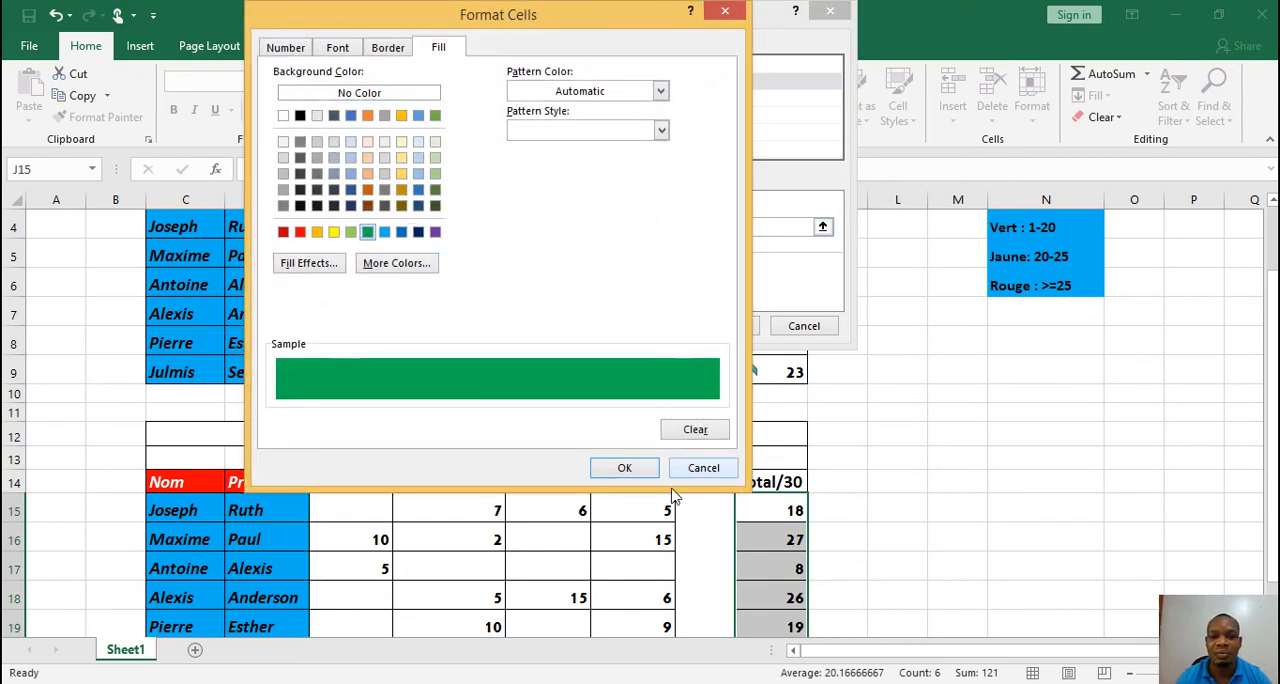
left_click(624, 468)
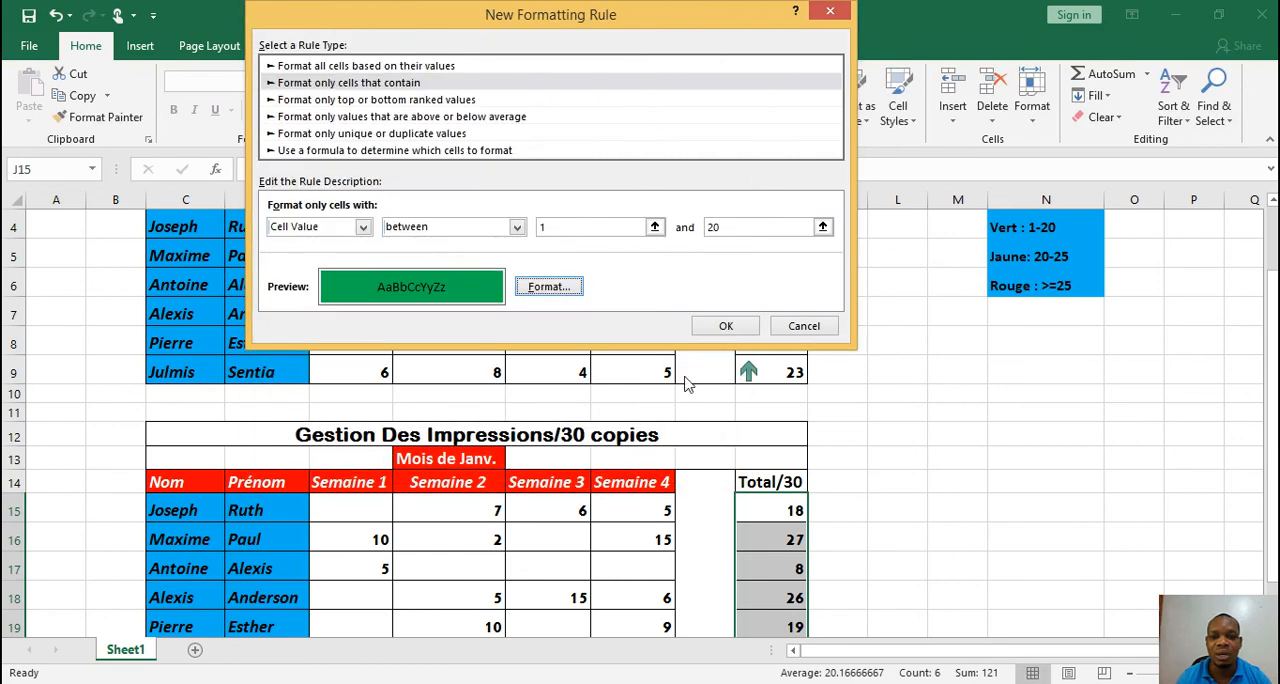
left_click(725, 326)
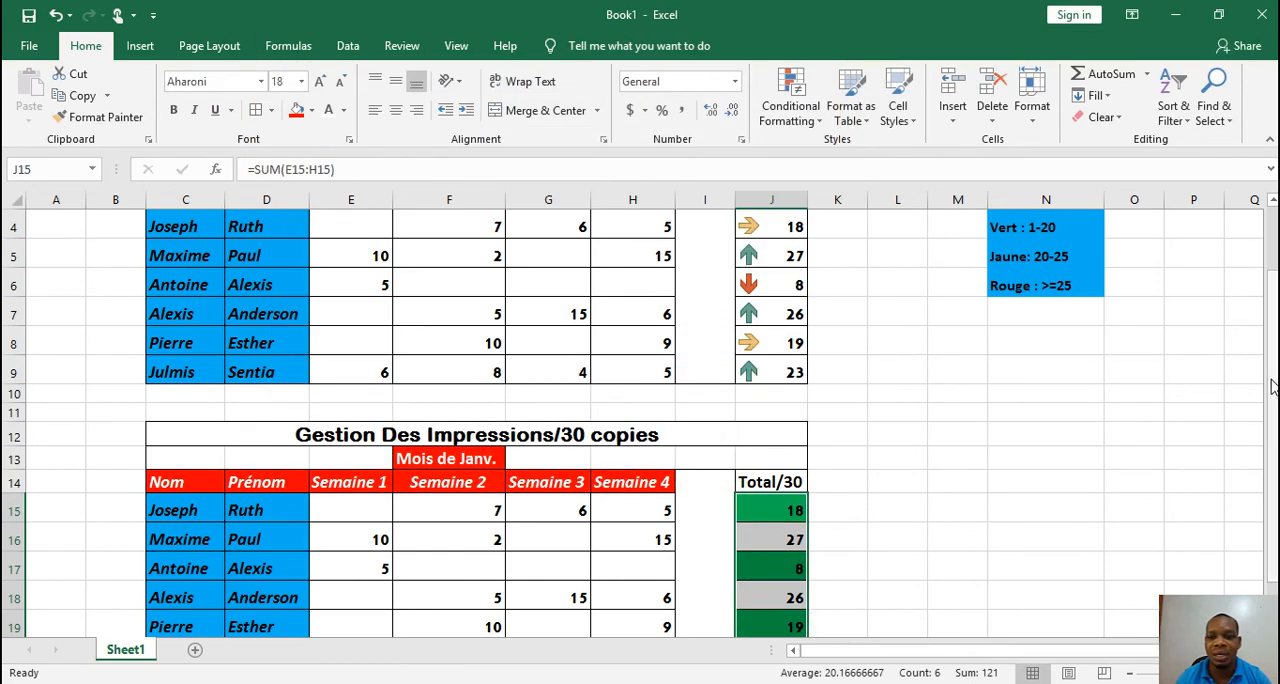
Create another rule for J15:J20 that formats only cells with a value between 20 and 25
mouse_move(1273, 387)
left_mouse_down()
mouse_move(1275, 406)
mouse_move(1275, 390)
left_mouse_up()
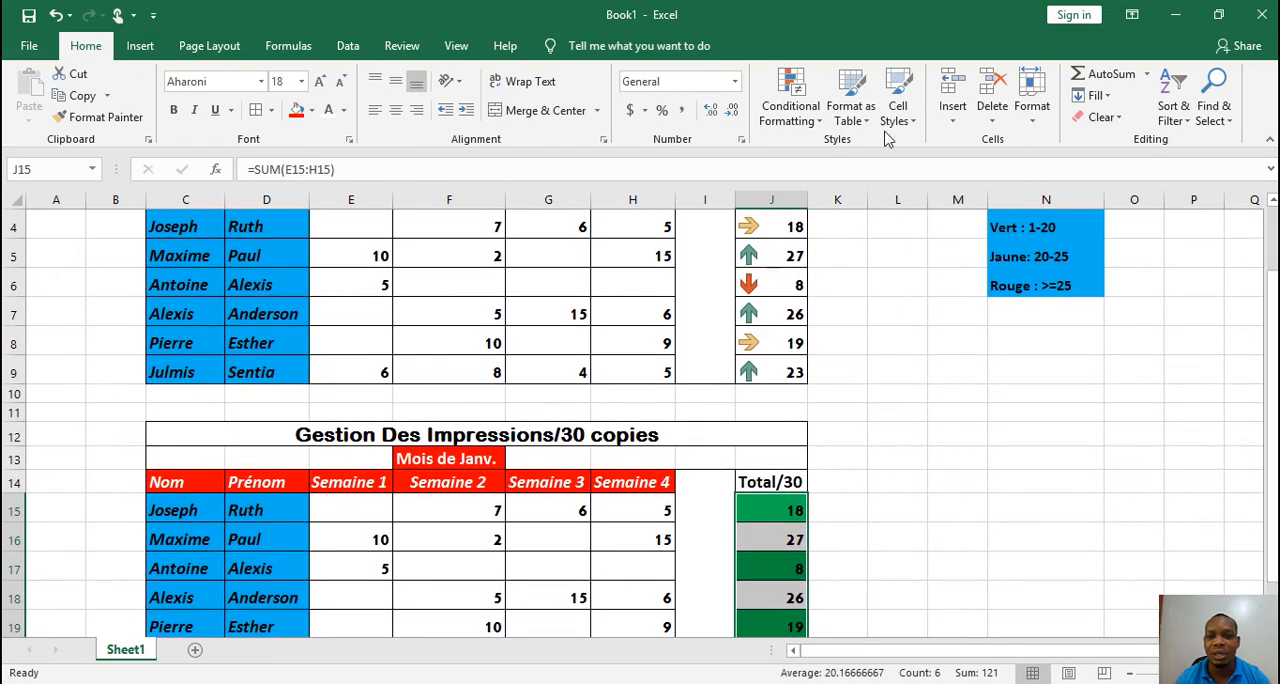
left_click(797, 112)
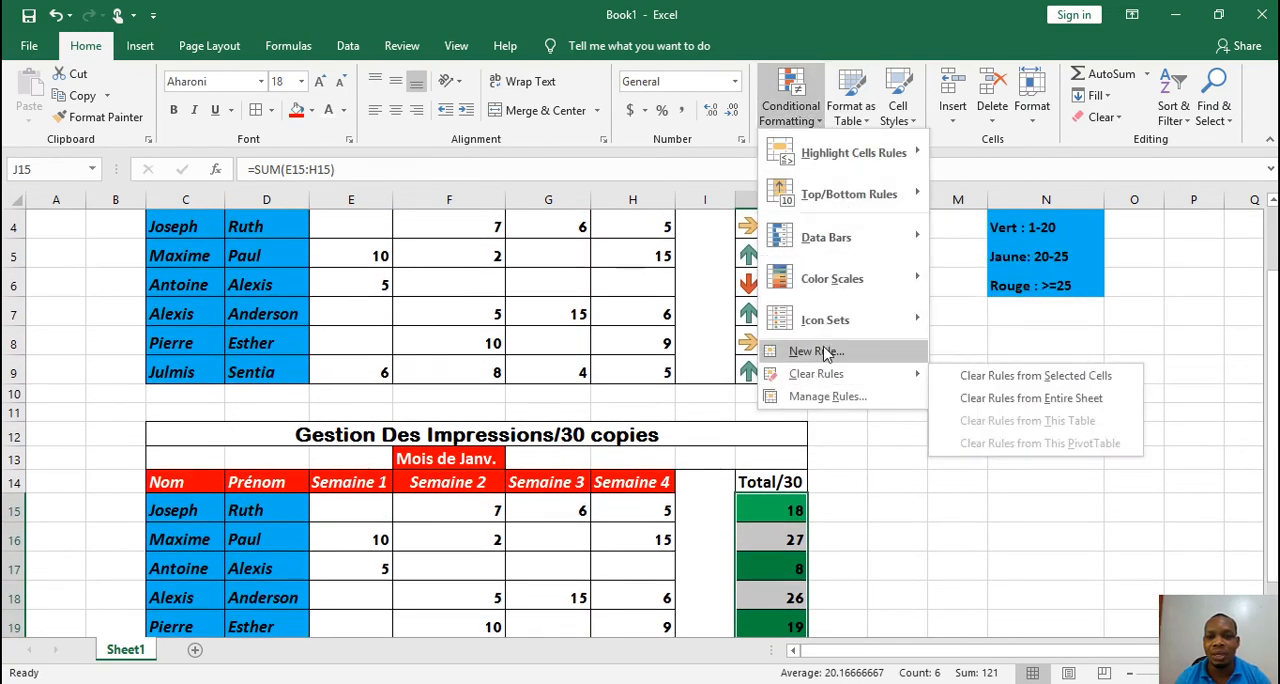
left_click(810, 350)
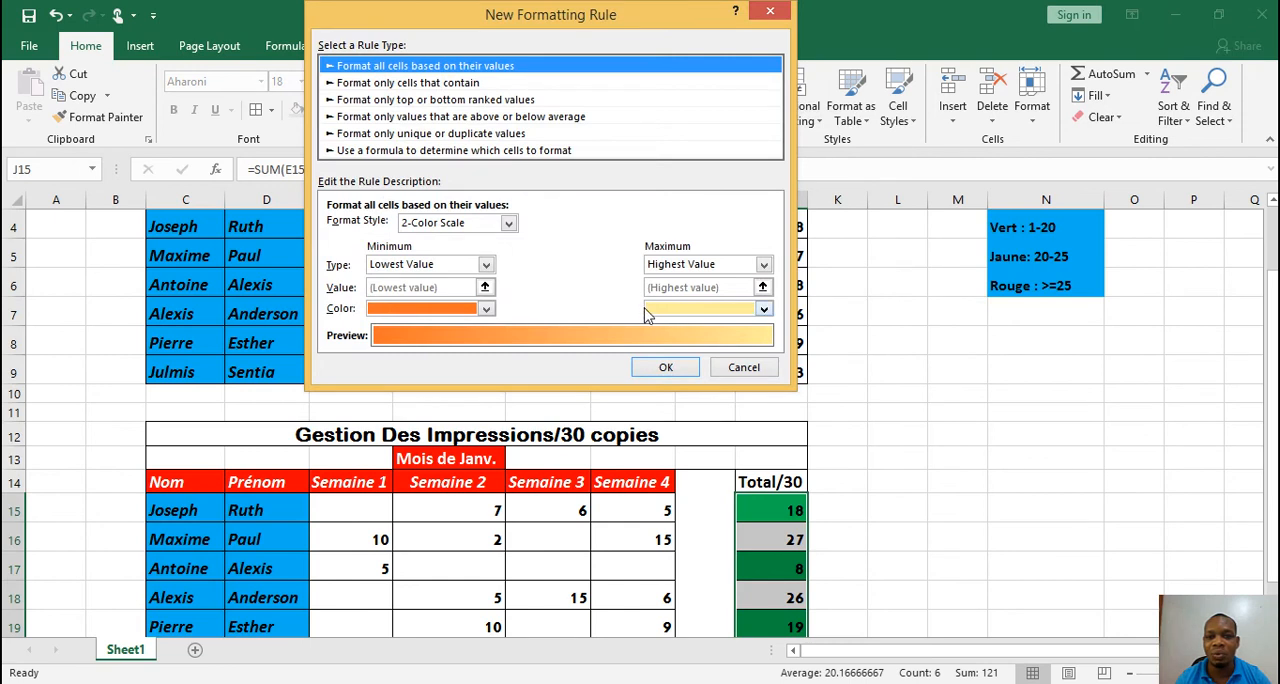
left_click(362, 84)
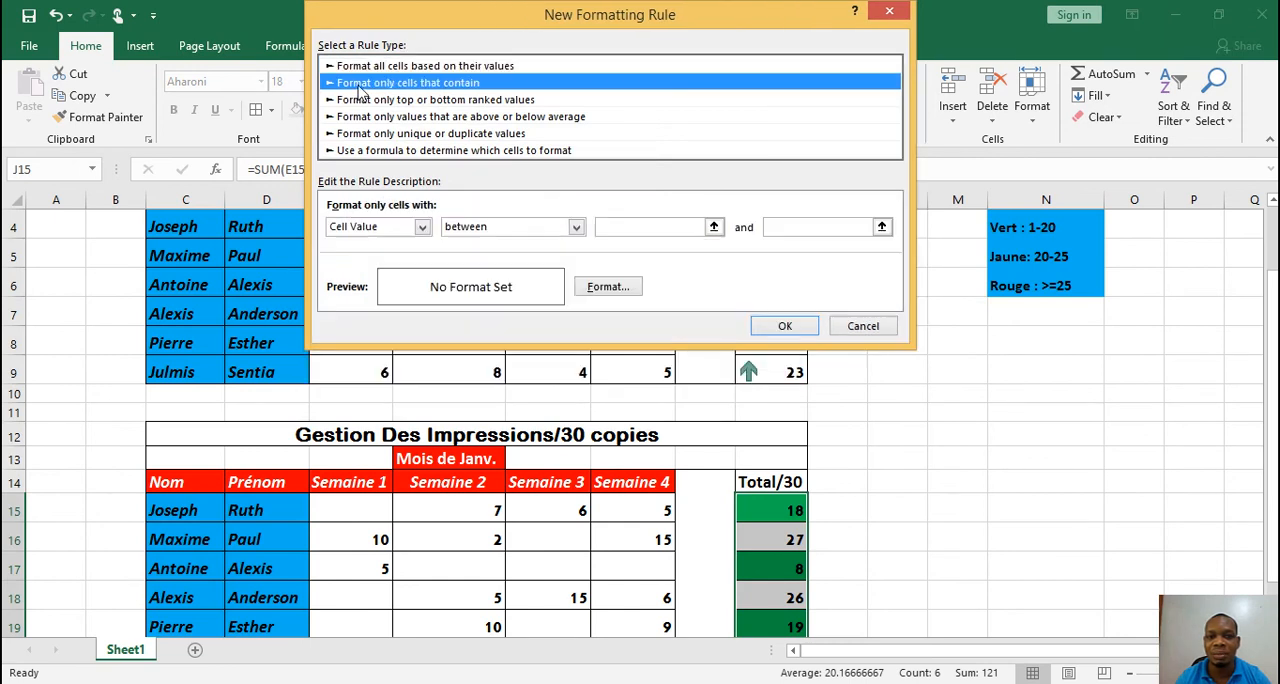
left_click(641, 227)
type("20")
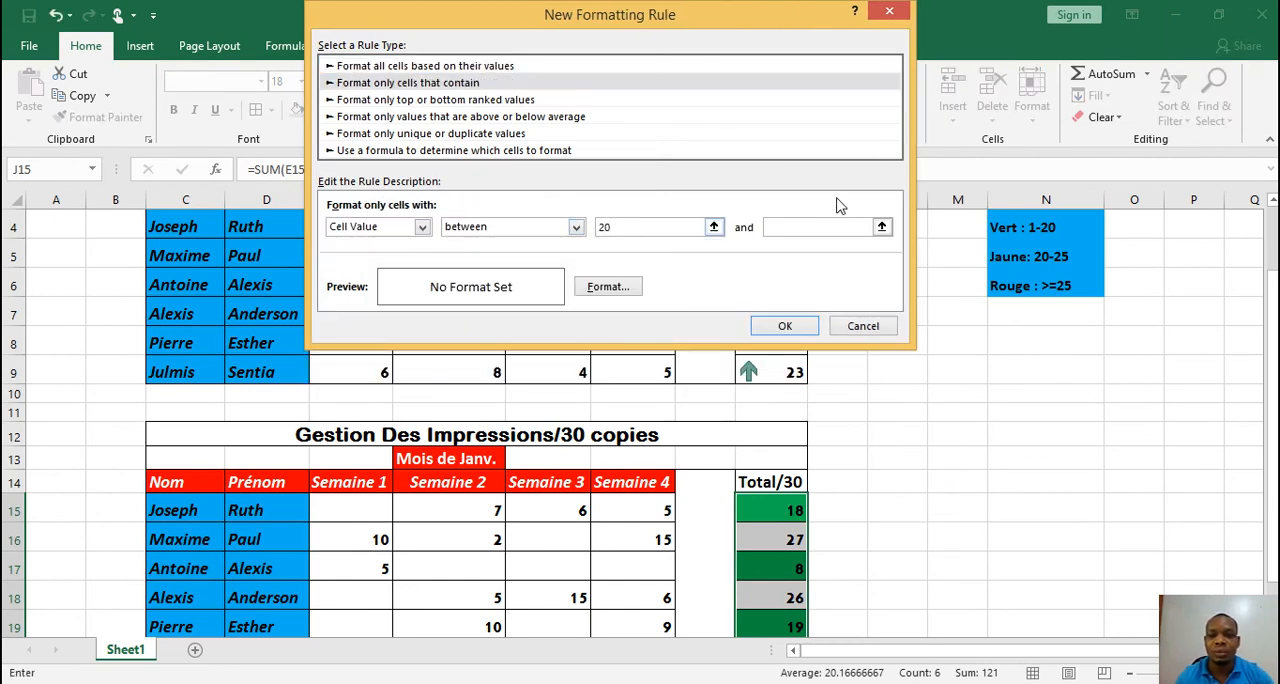
left_click(810, 228)
type("25")
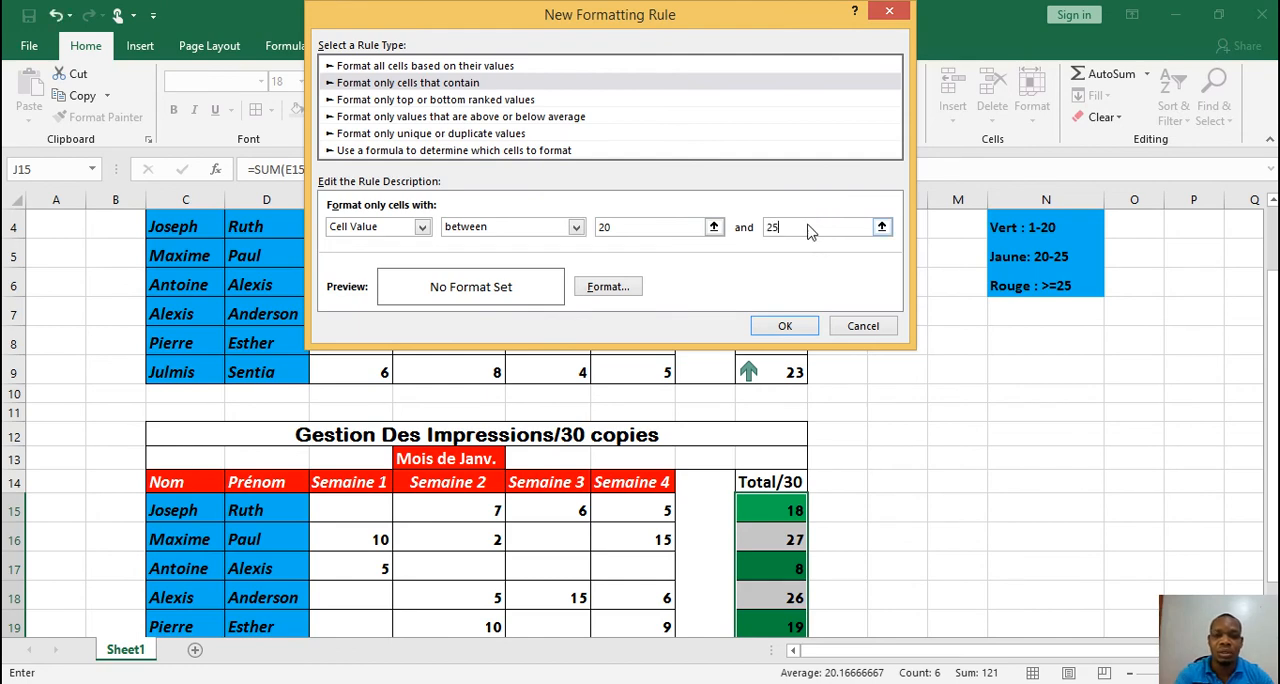
Give the 20 to 25 rule a yellow fill and apply it to J15:J20
left_click(618, 288)
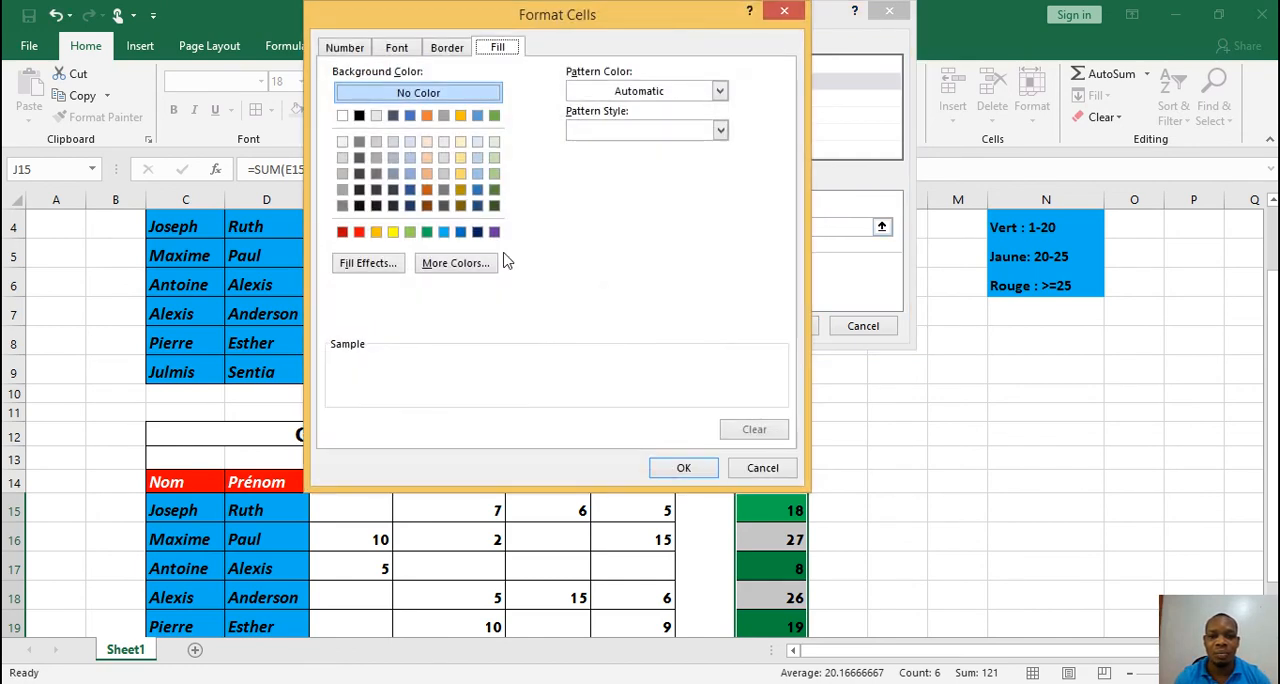
left_click(392, 231)
left_click(684, 469)
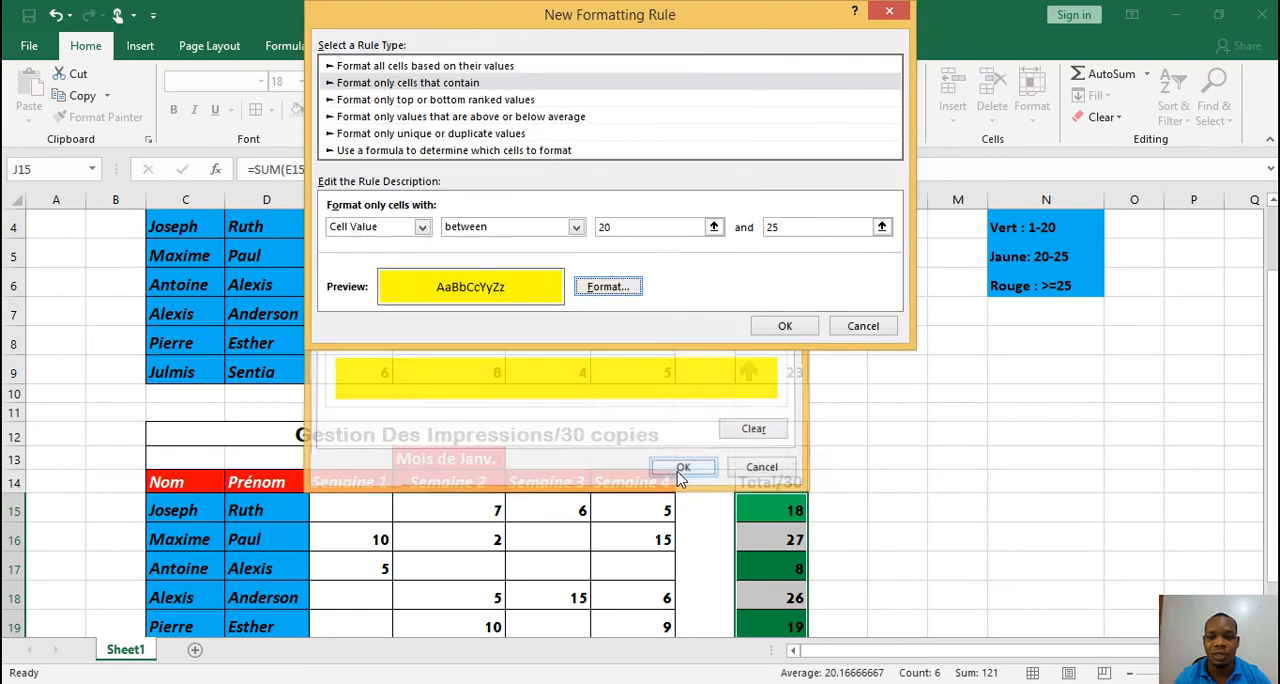
left_click(785, 326)
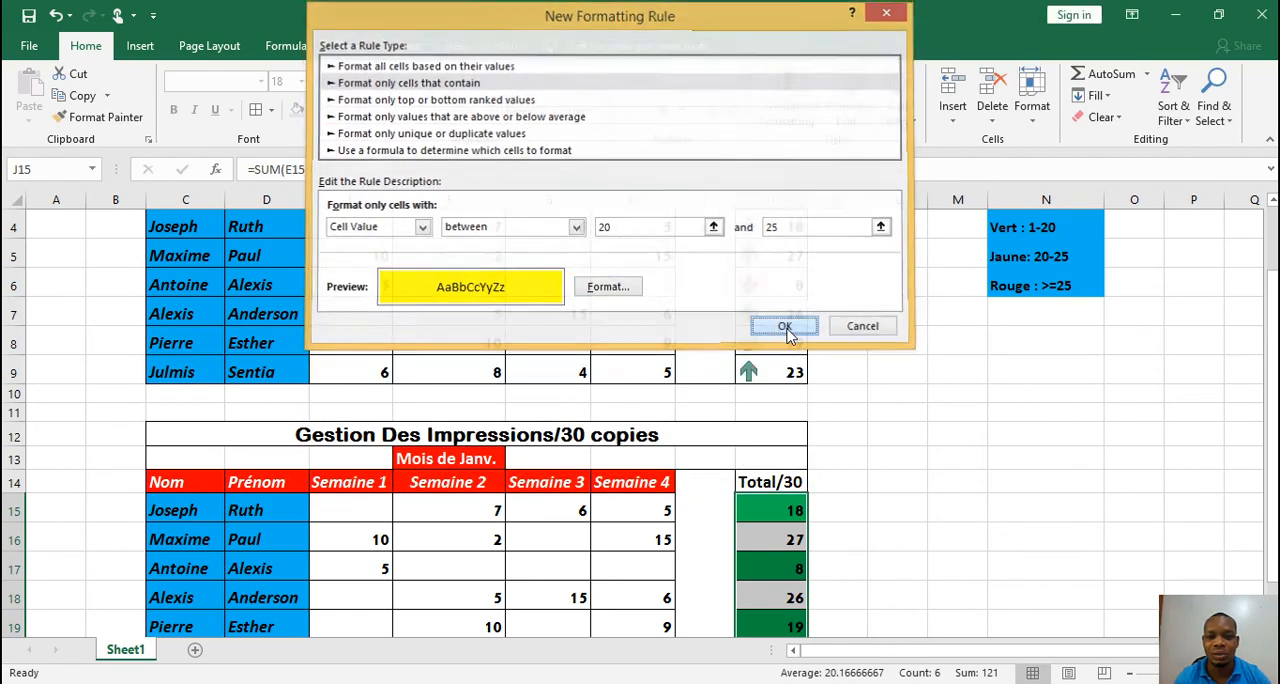
Create a third rule for J15:J20 that formats only cells with a value greater than or equal to 25
mouse_move(1274, 376)
left_mouse_down()
mouse_move(1276, 428)
mouse_move(1276, 376)
left_mouse_up()
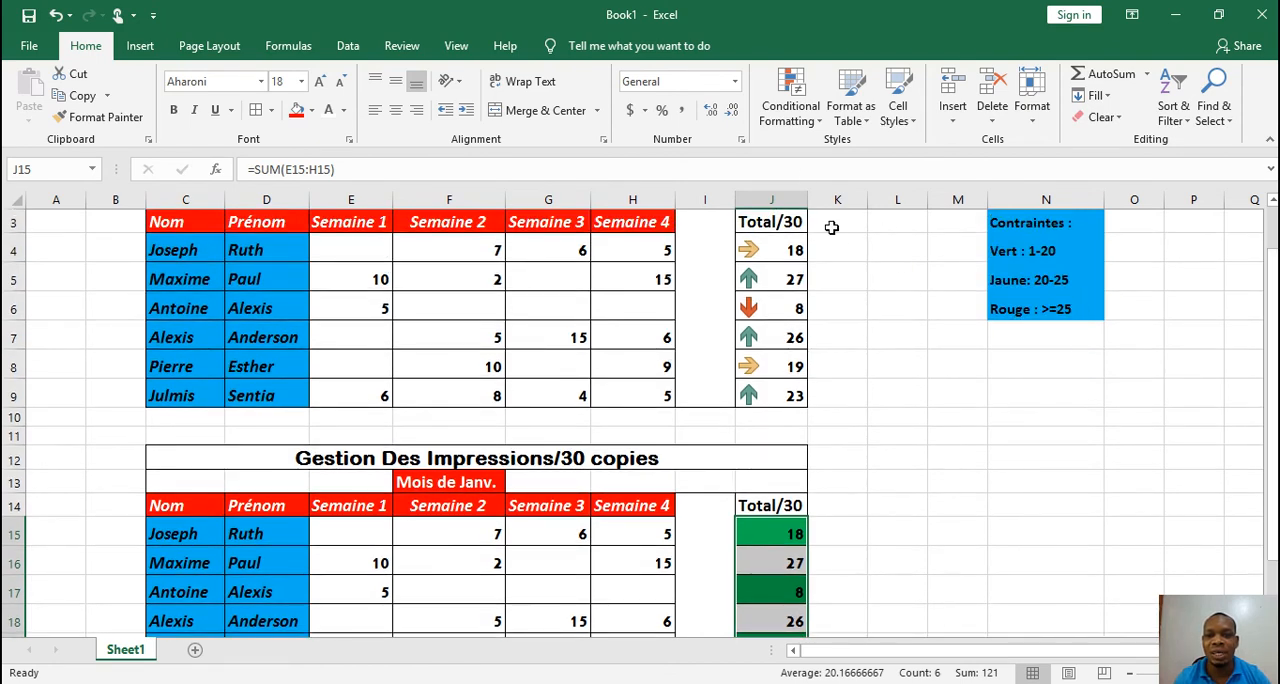
left_click(803, 118)
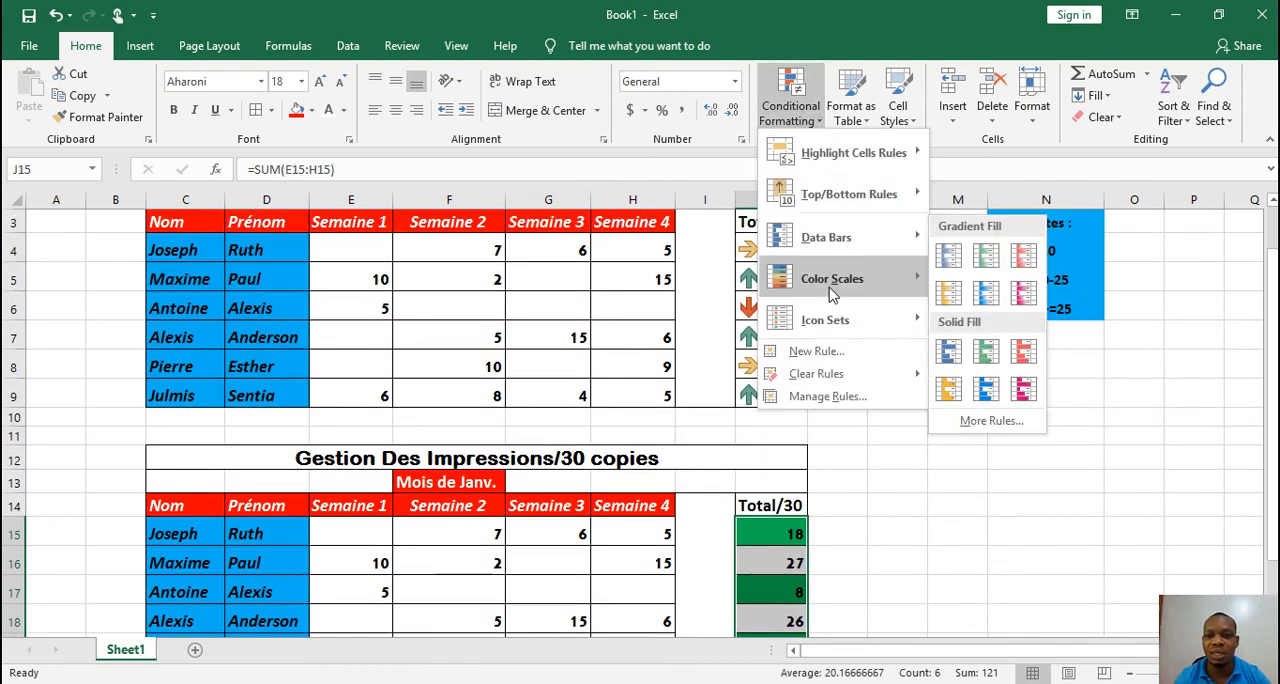
left_click(816, 352)
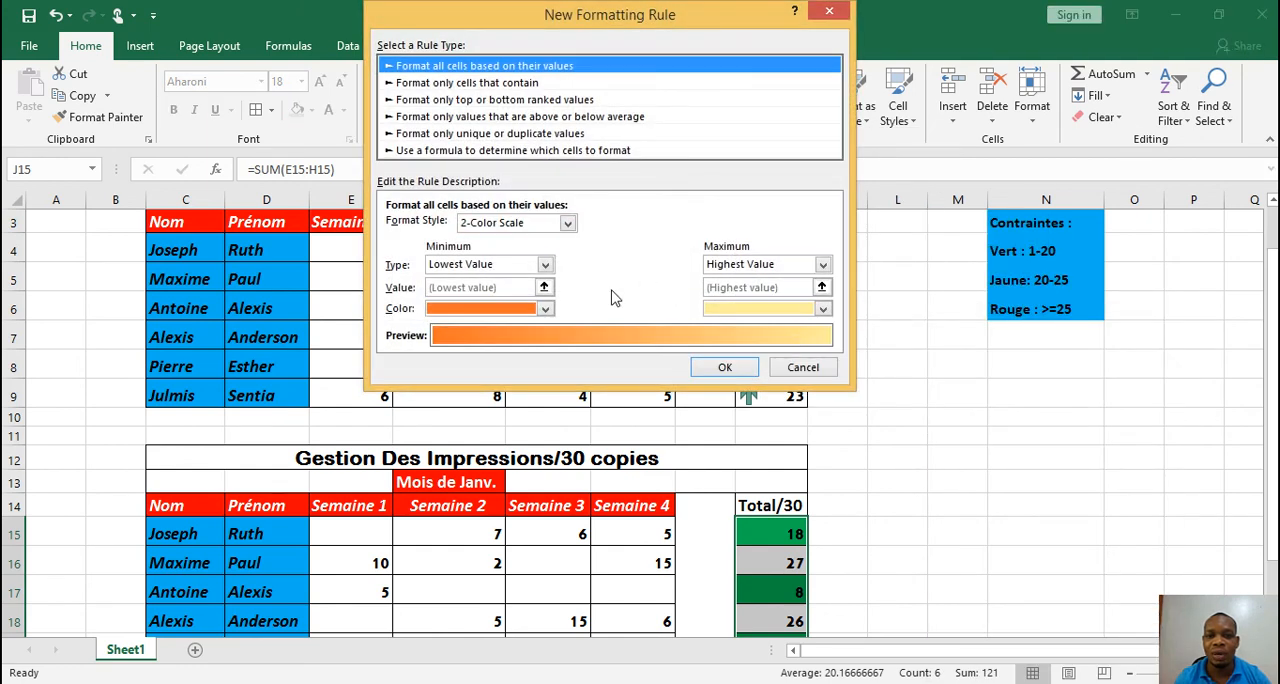
left_click(468, 82)
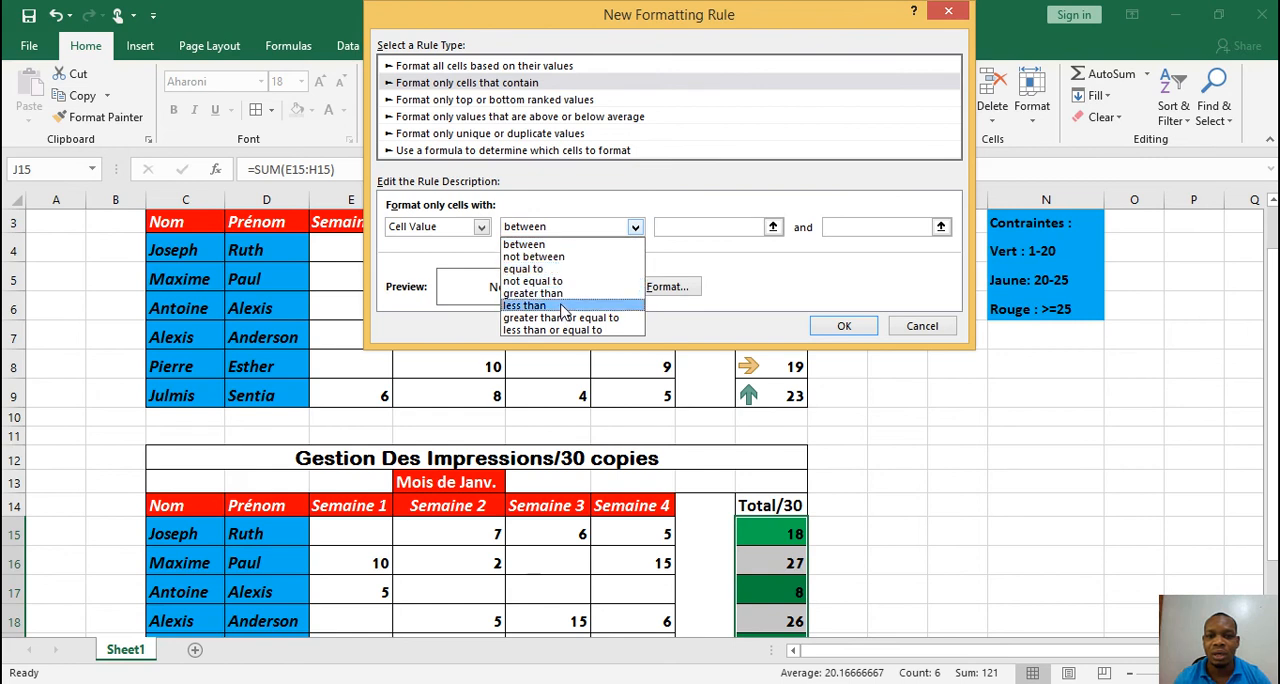
left_click(588, 318)
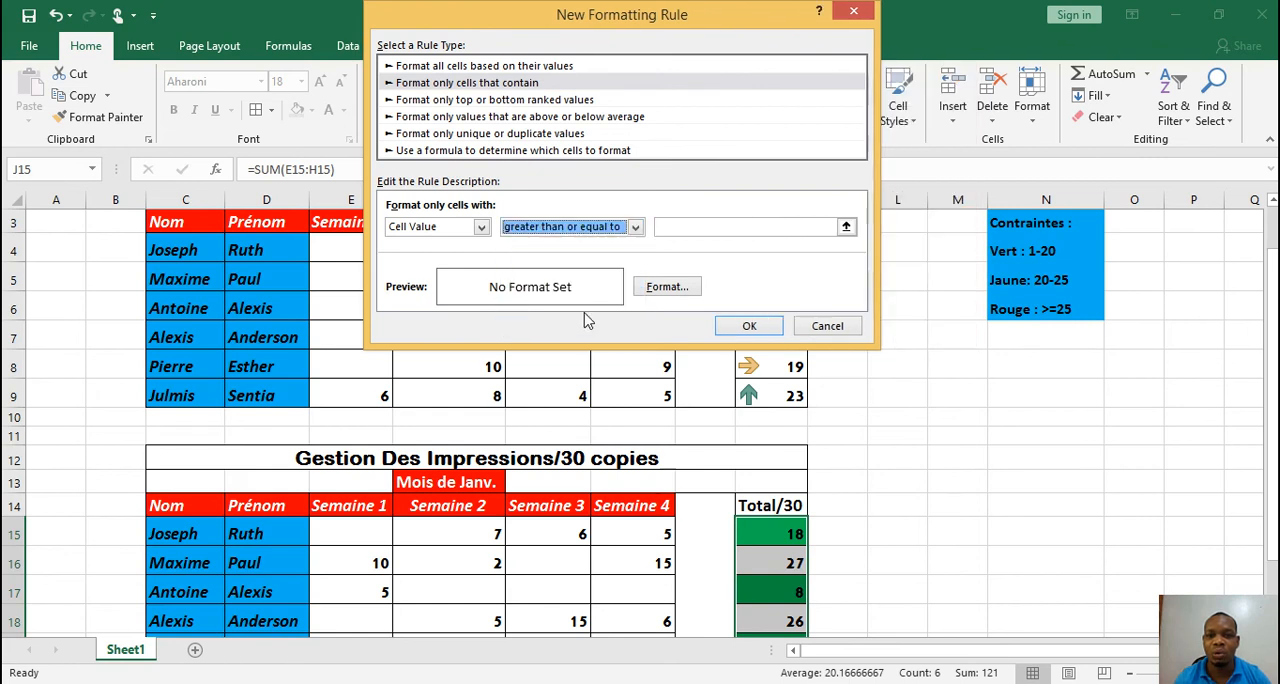
left_click(685, 226)
type("25")
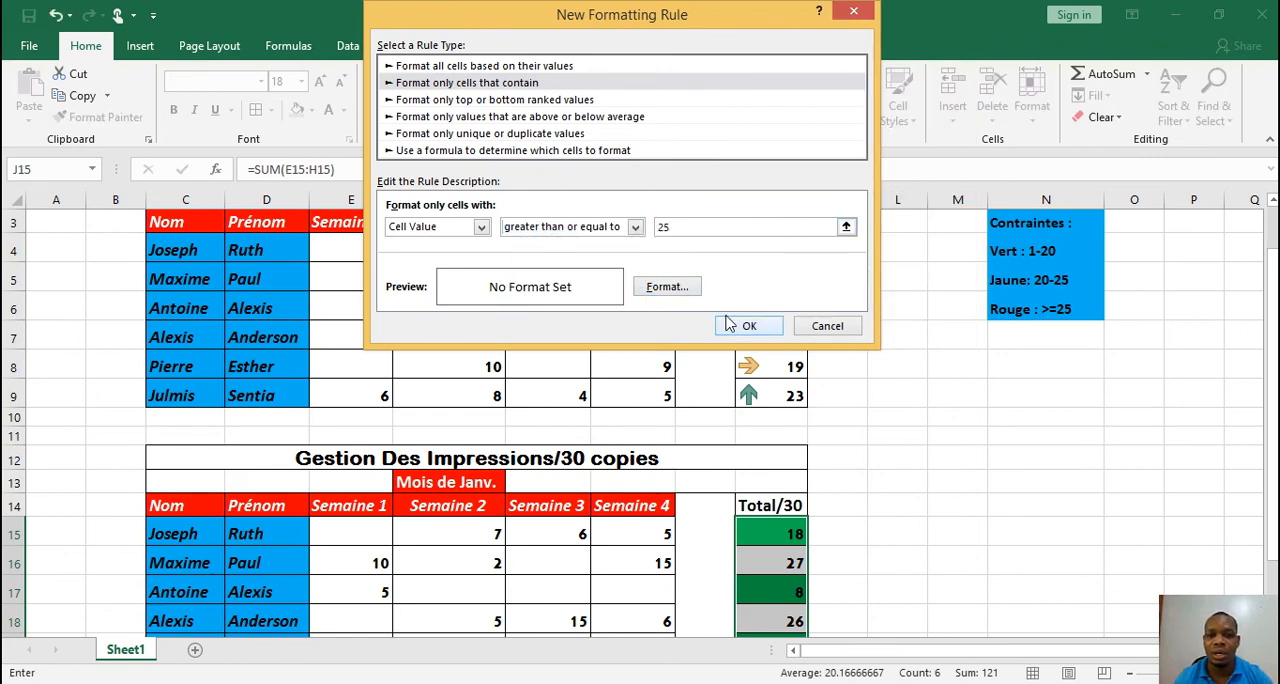
Give the rule for values of 25 or more a red fill, apply it and deselect the Total/30 cells
left_click(670, 287)
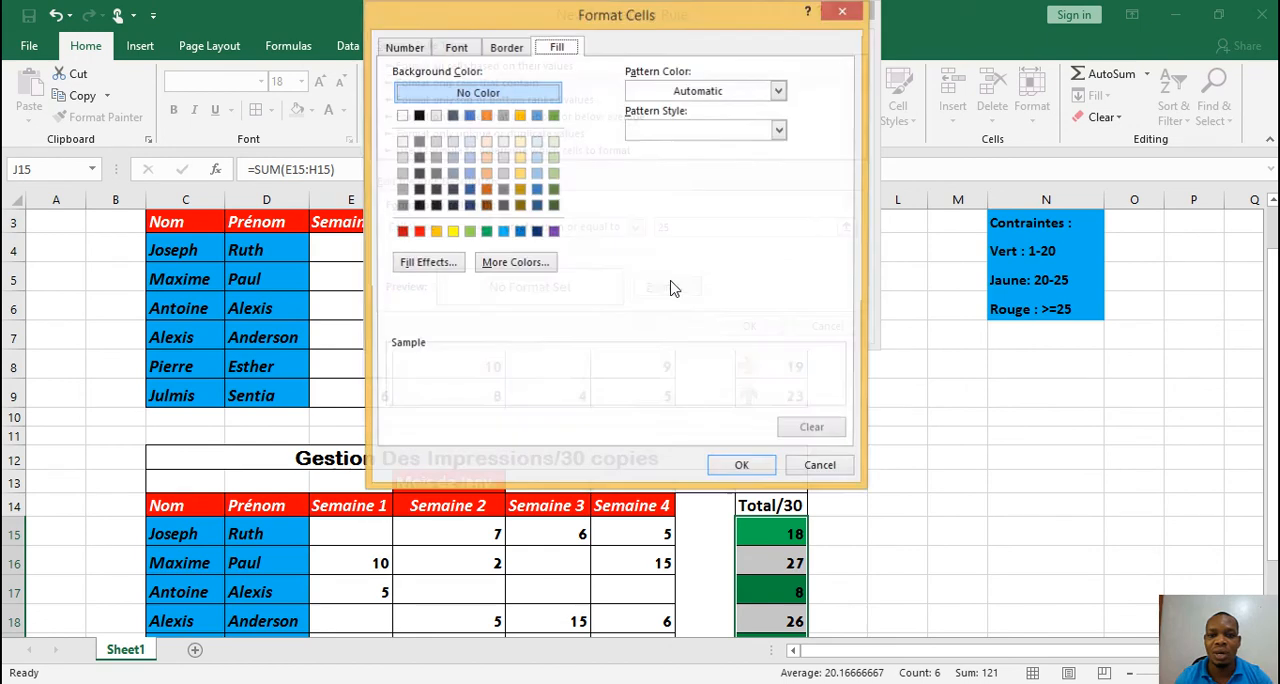
left_click(419, 231)
left_click(743, 467)
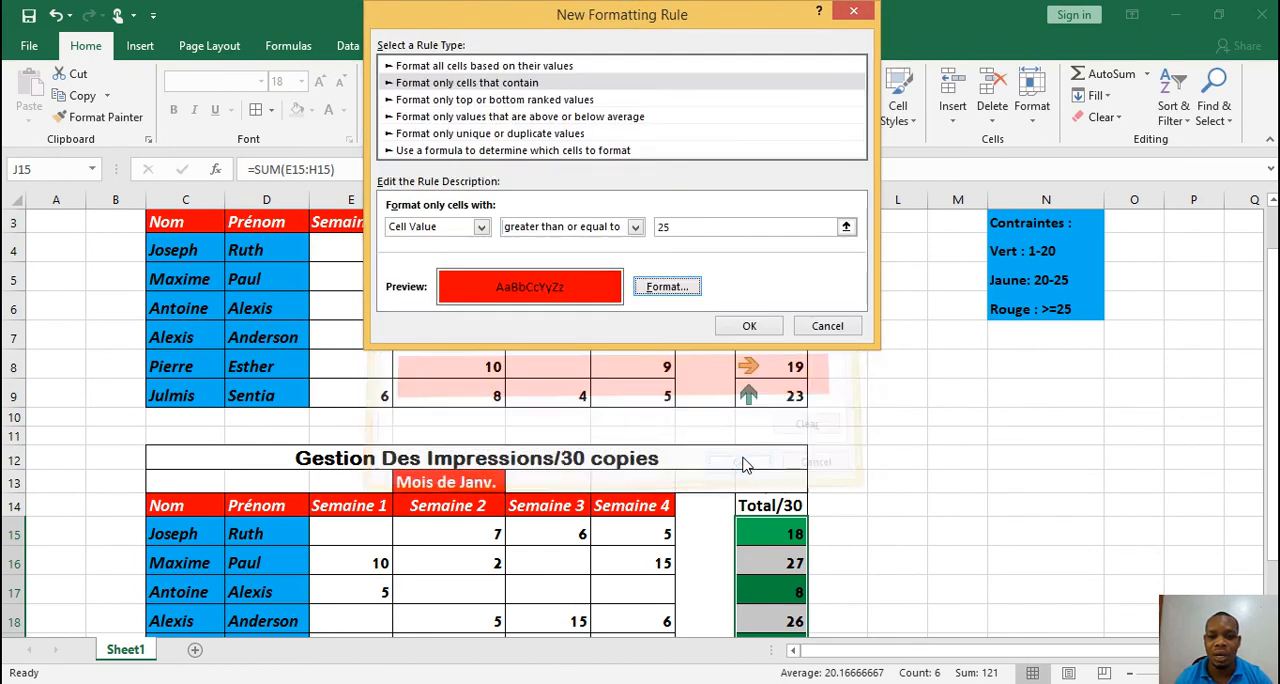
left_click(749, 330)
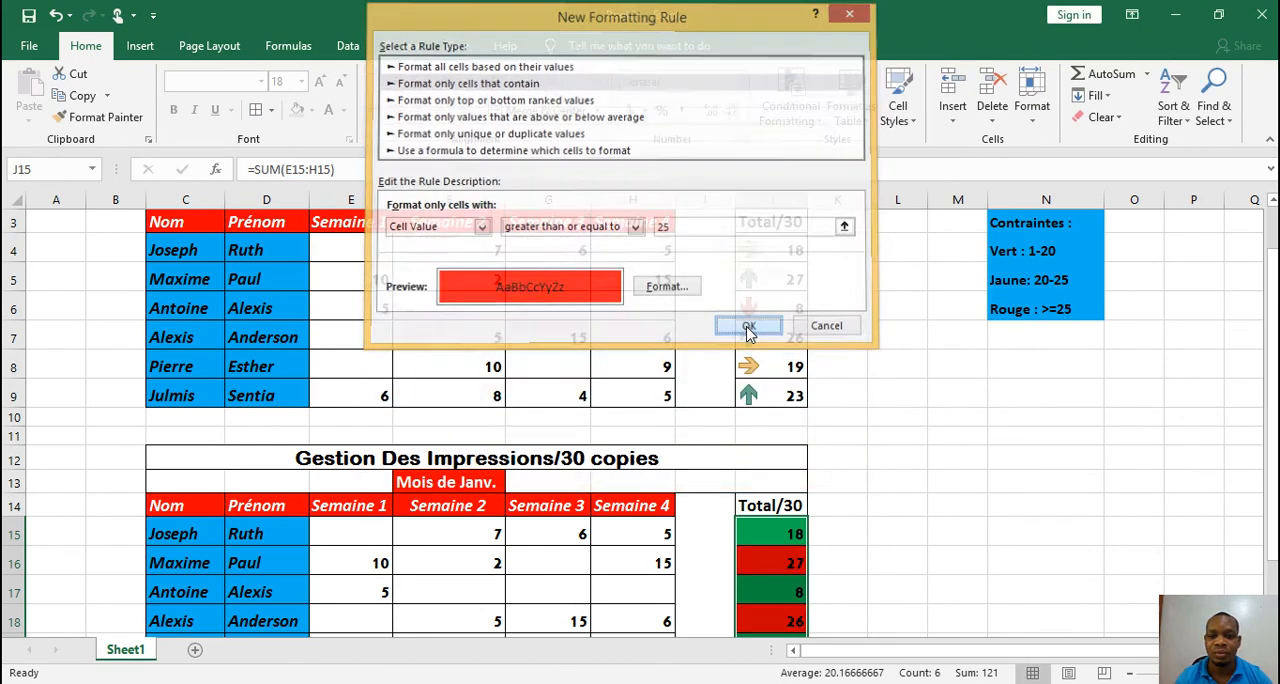
left_click(857, 504)
Copy the Contraintes list in N3:N6 and paste it beside the duplicate table, starting at N15
mouse_move(1272, 395)
left_mouse_down()
mouse_move(1272, 448)
mouse_move(1272, 395)
left_mouse_up()
left_click(1089, 288)
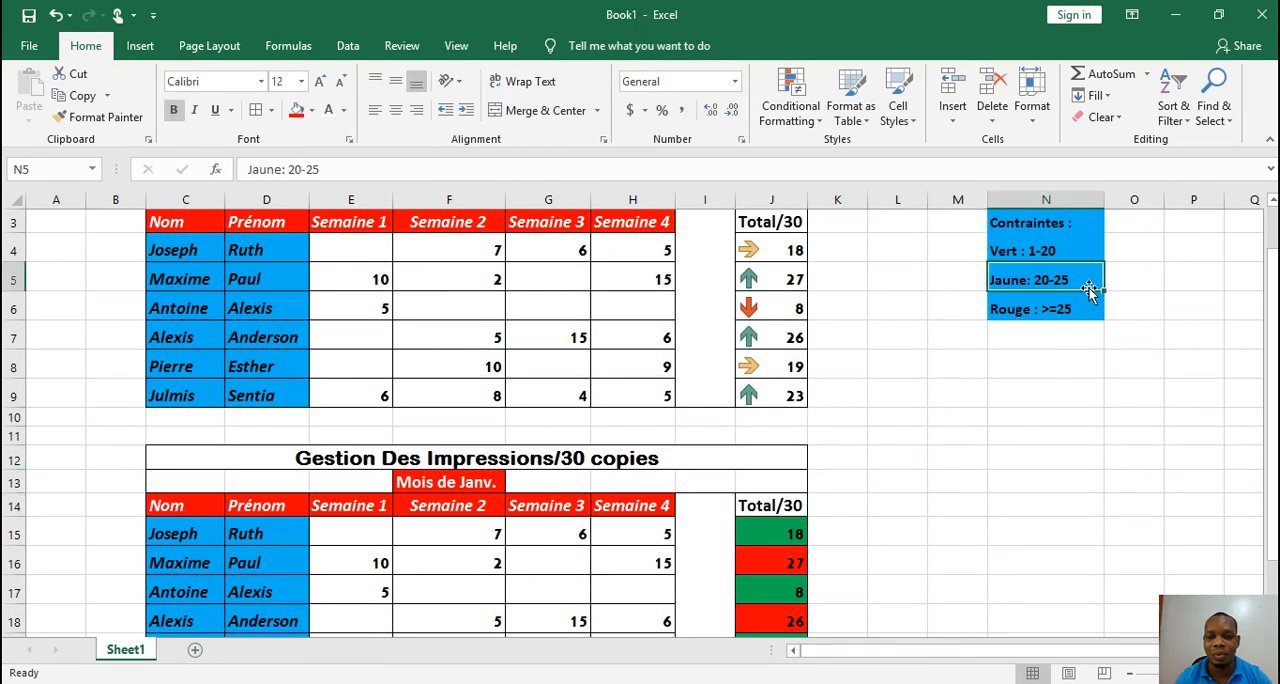
left_click_drag(1086, 306, 1060, 223)
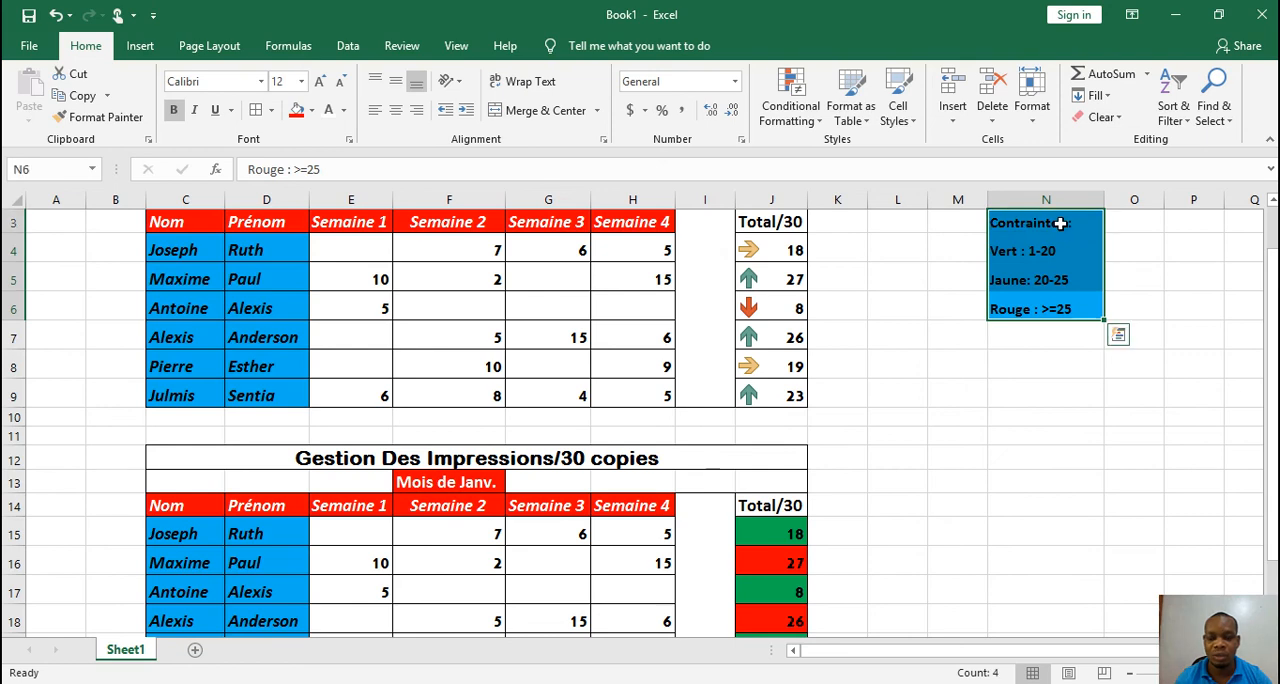
key("ctrl+c")
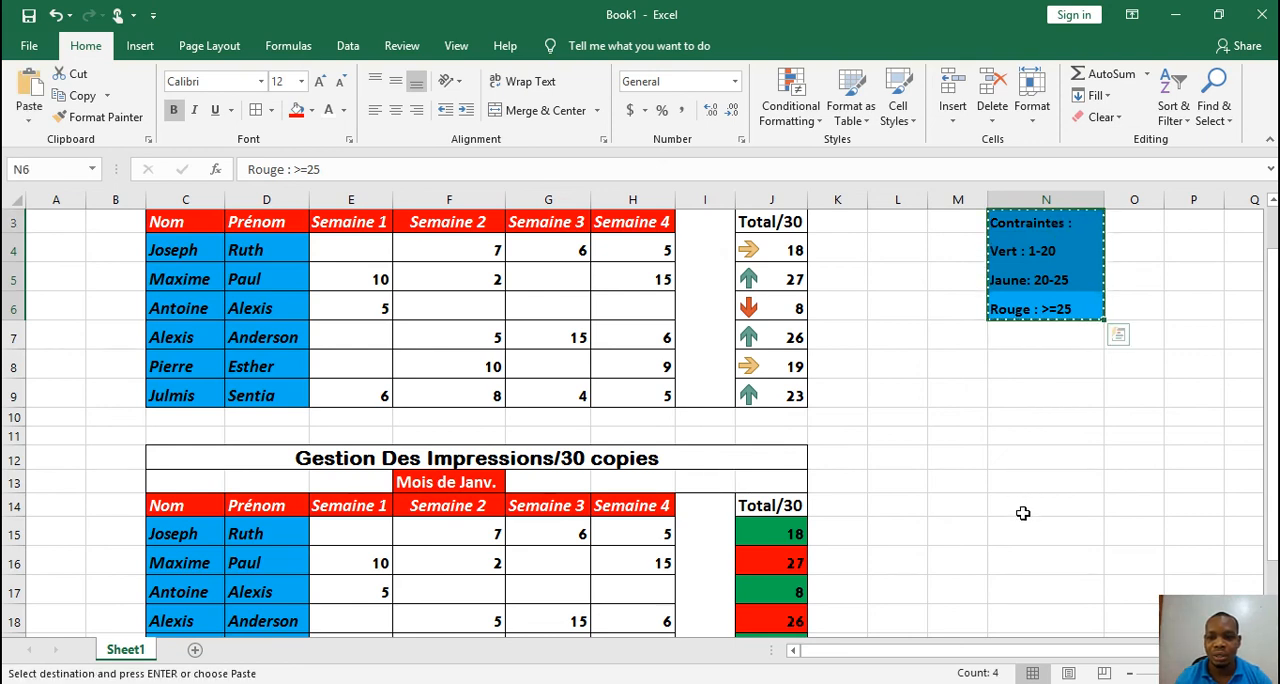
left_click(1023, 531)
key("ctrl+v")
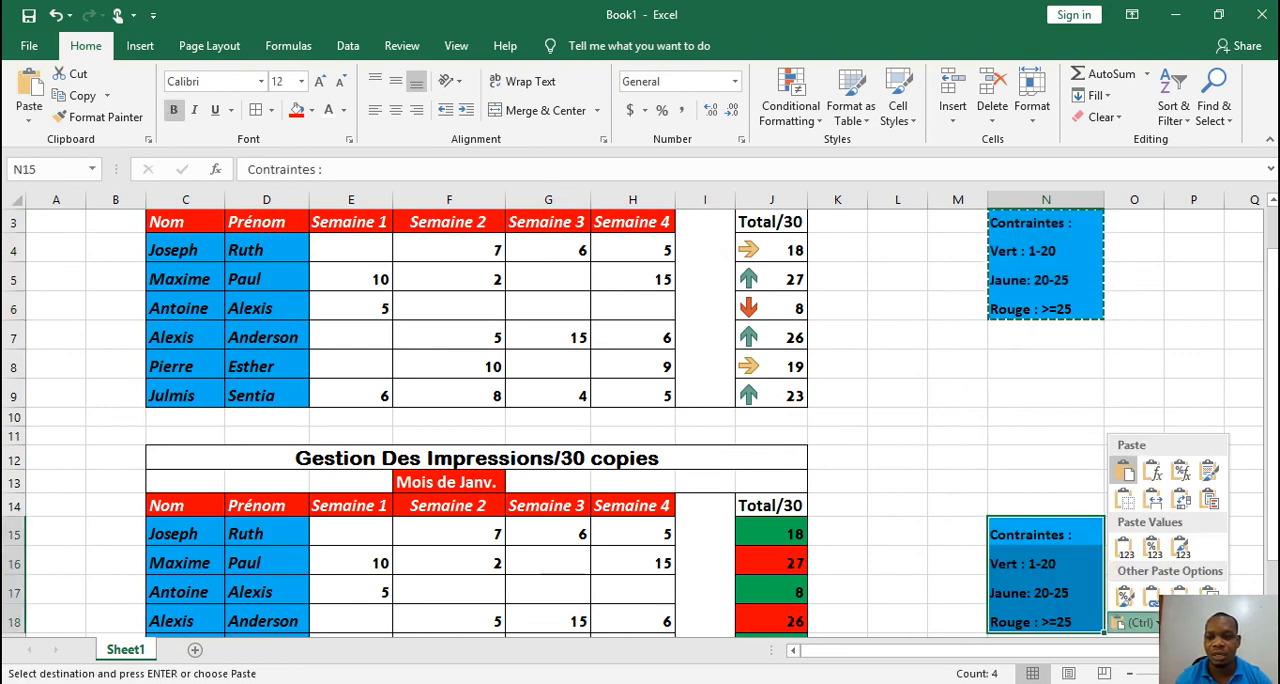
Clear the Semaine 4 value in cell H16 of the duplicate table to test the colour rules
left_click_drag(1271, 415, 1271, 457)
left_click(789, 553)
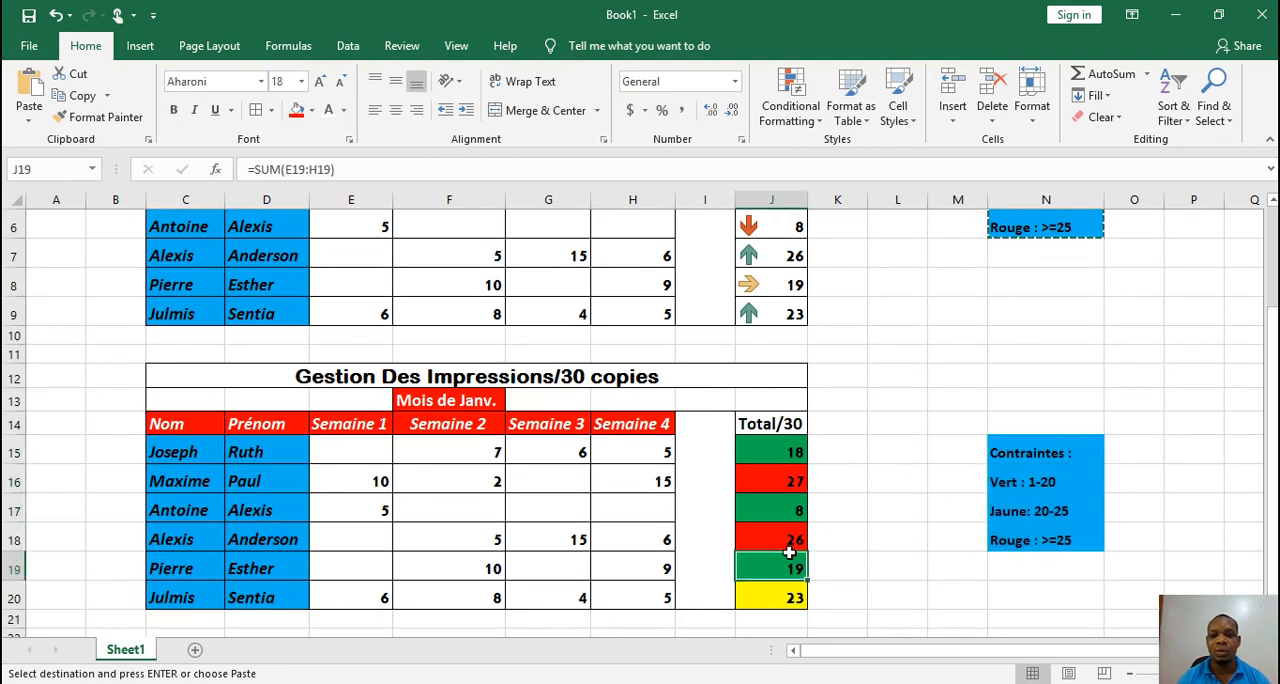
left_click(743, 458)
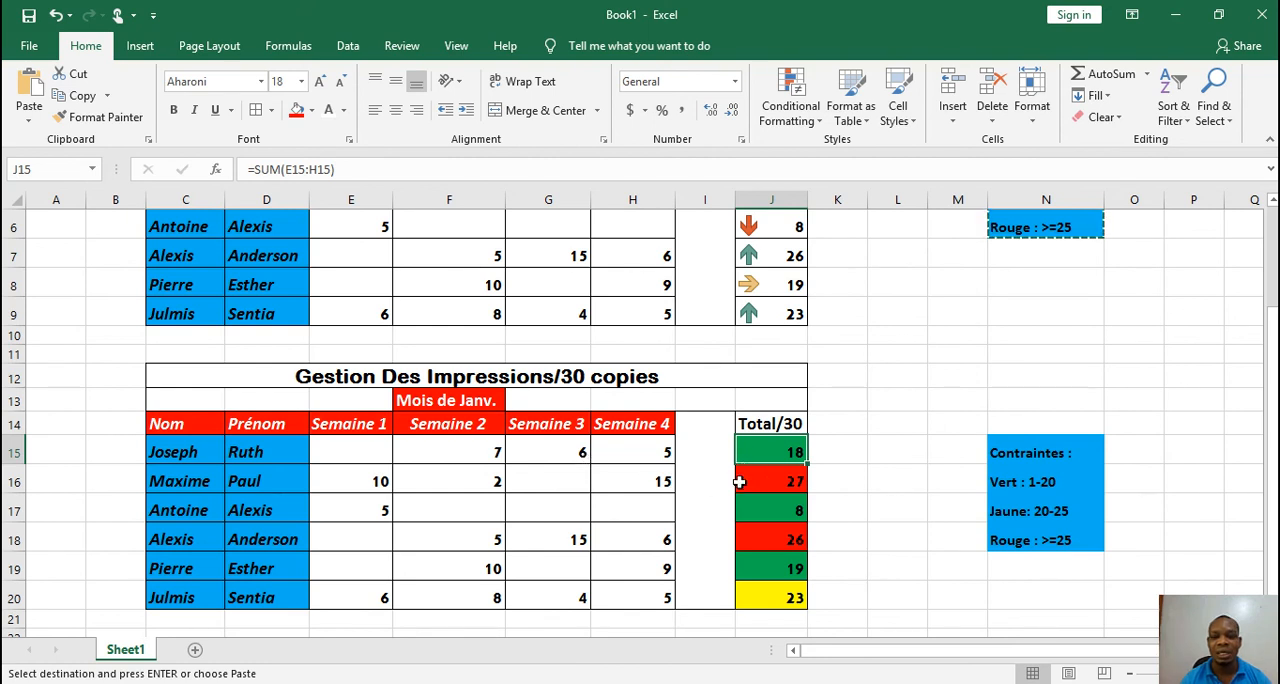
left_click(644, 481)
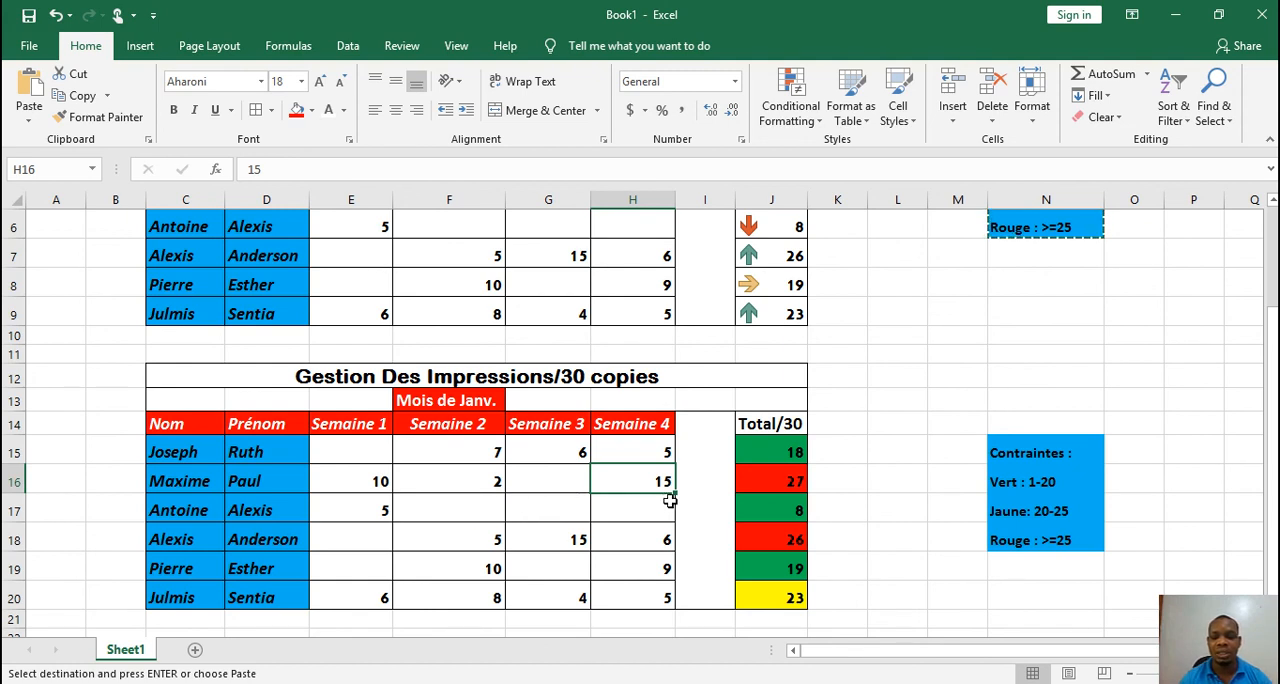
key("Delete")
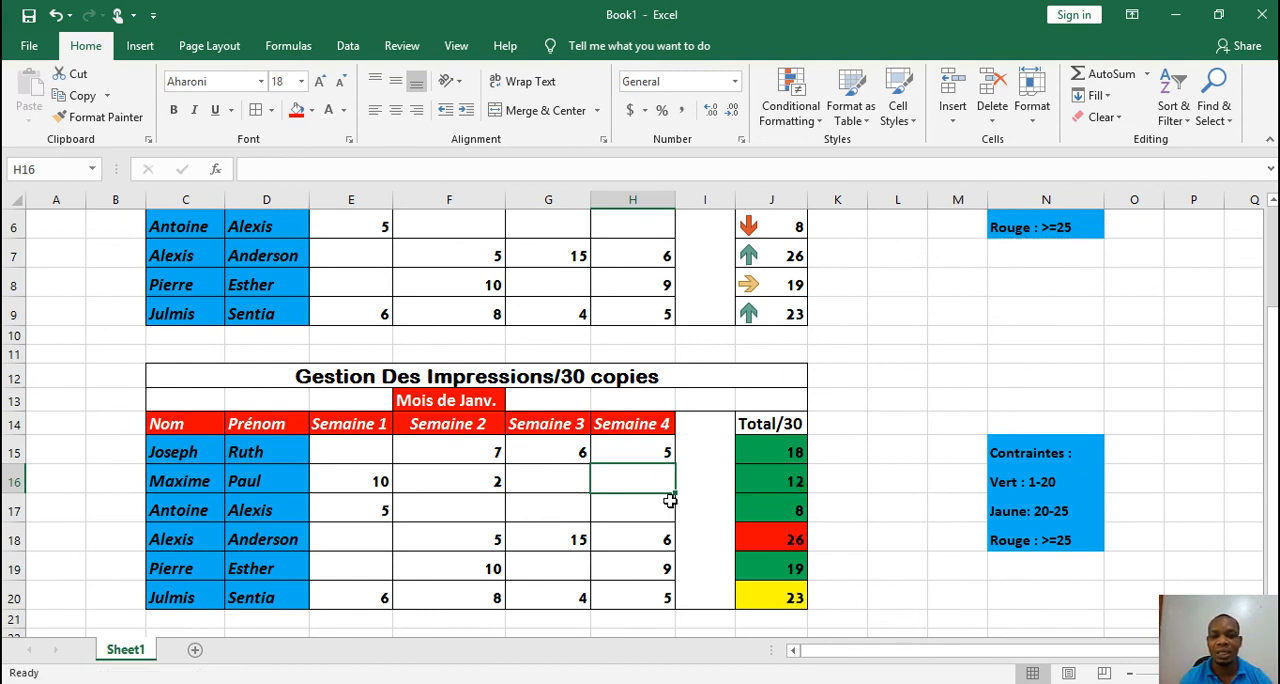
Enter 15 as the Semaine 4 value in cell H17 of the duplicate table
left_click(670, 500)
type("15")
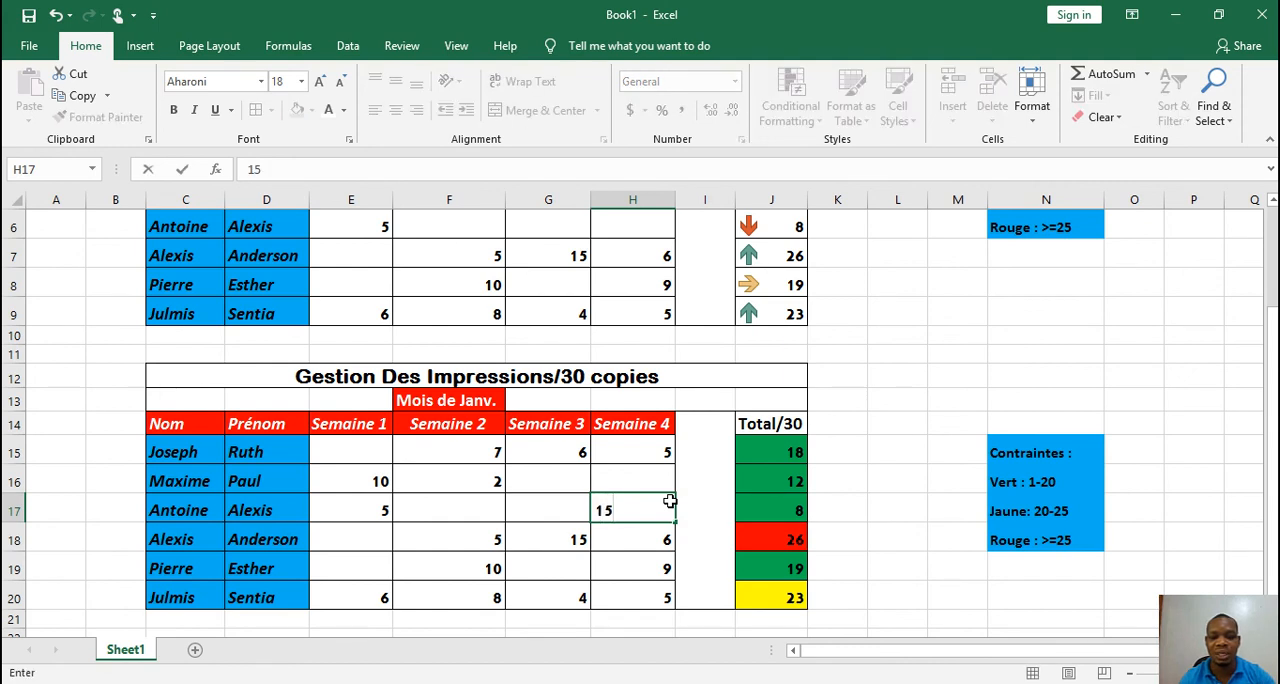
key("Return")
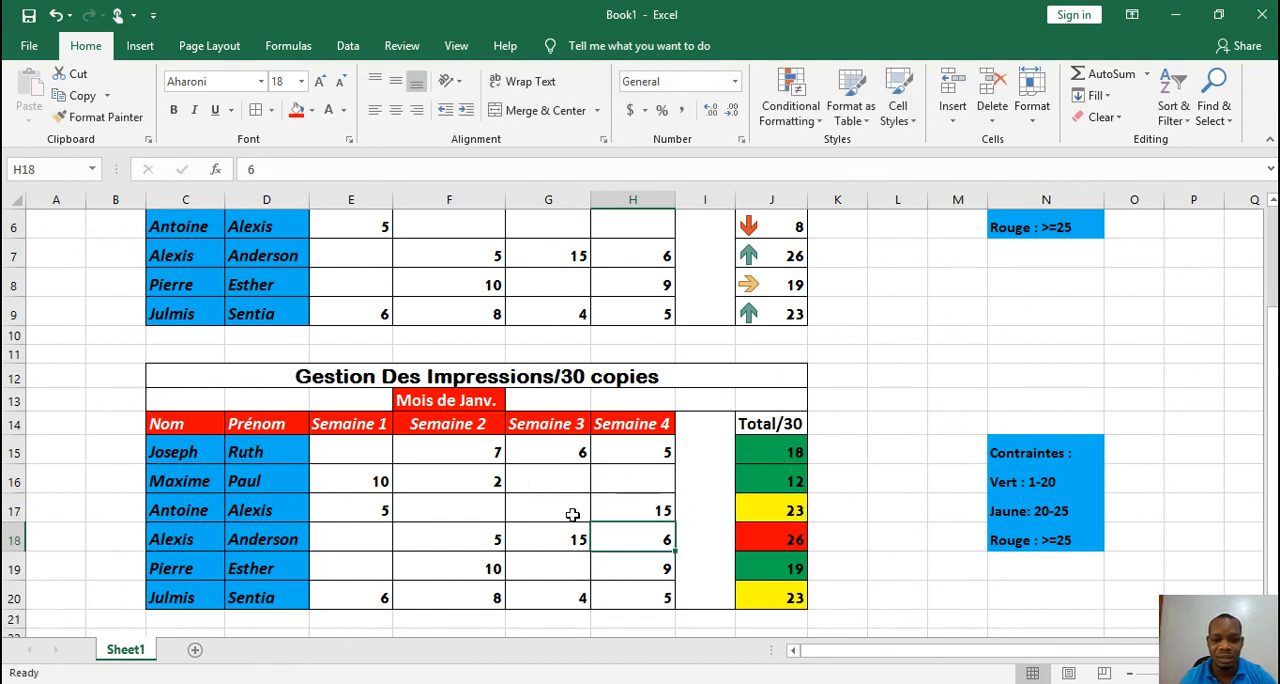
Re-enter 3 as the Semaine 2 value in cell F17 of the duplicate table
left_click(766, 509)
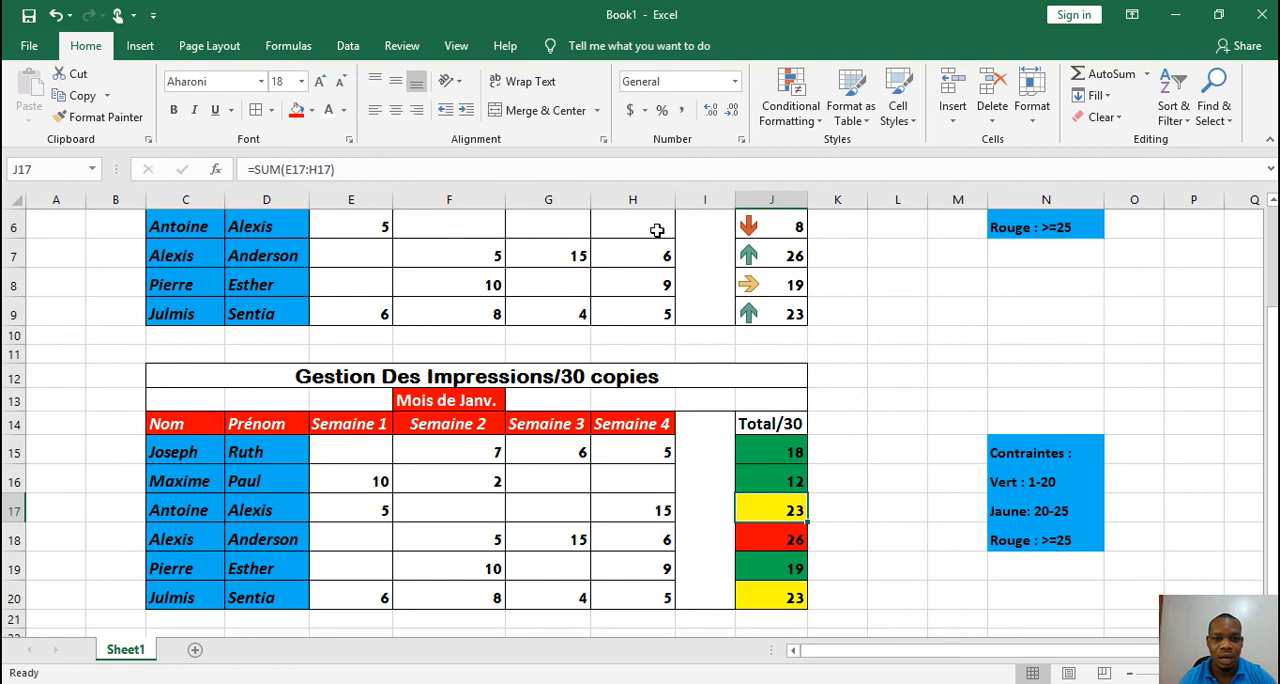
left_click(477, 500)
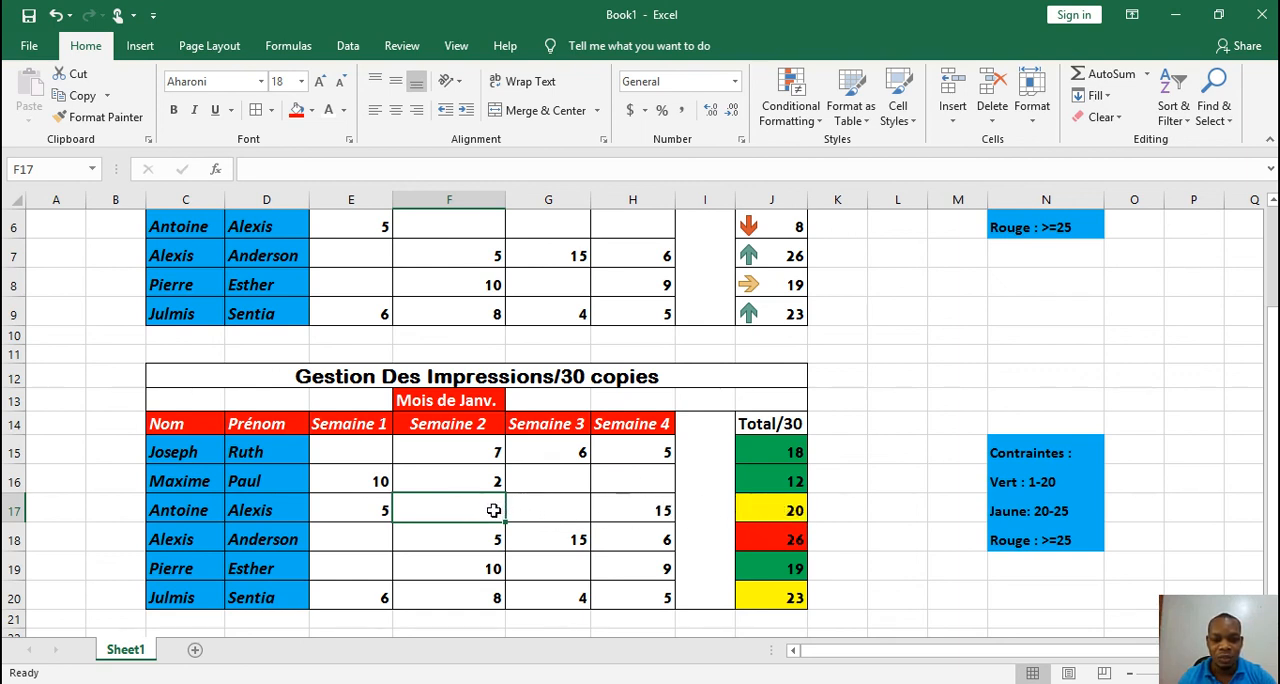
type("3")
key("Return")
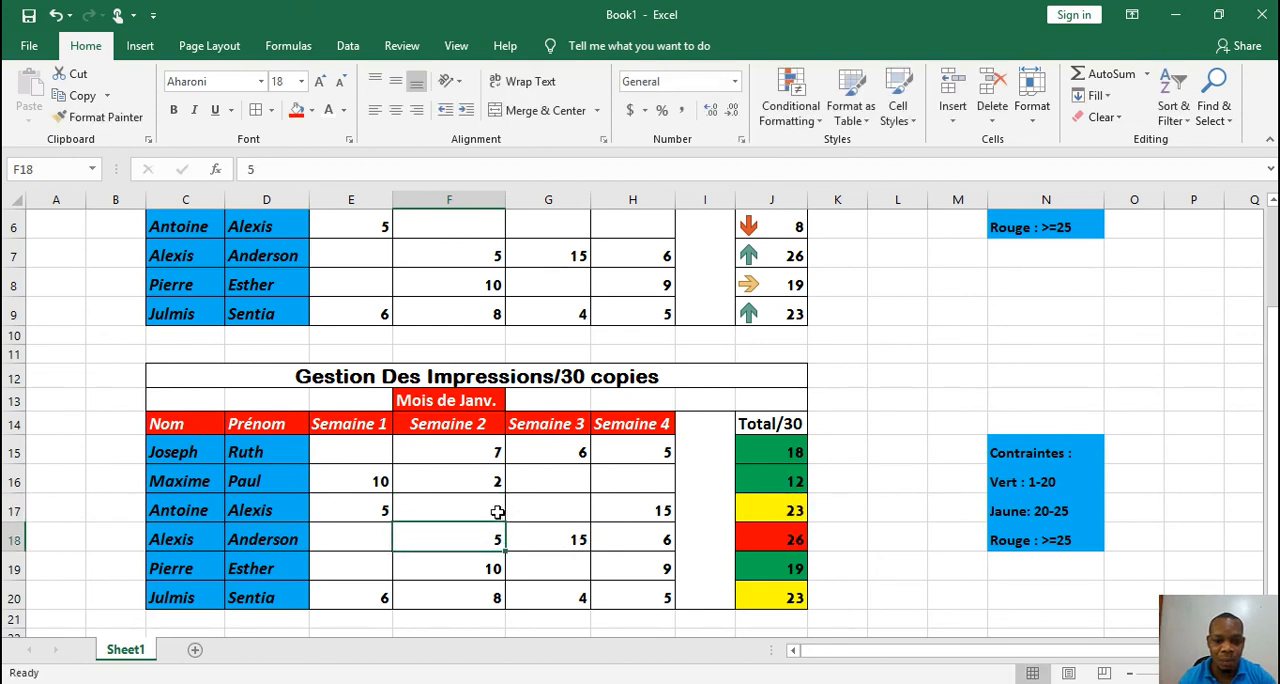
Set the font colour of the Semaine 2 value in cell F17 to automatic black
left_click(483, 511)
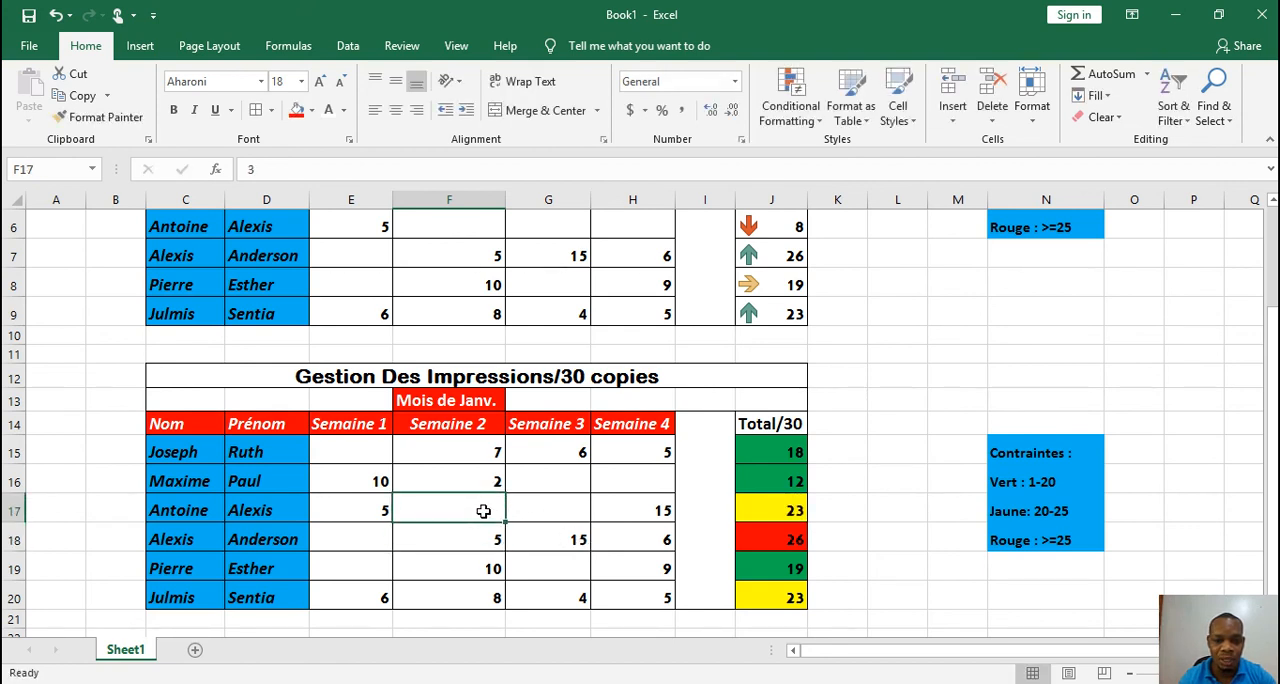
left_click(343, 110)
left_click(338, 143)
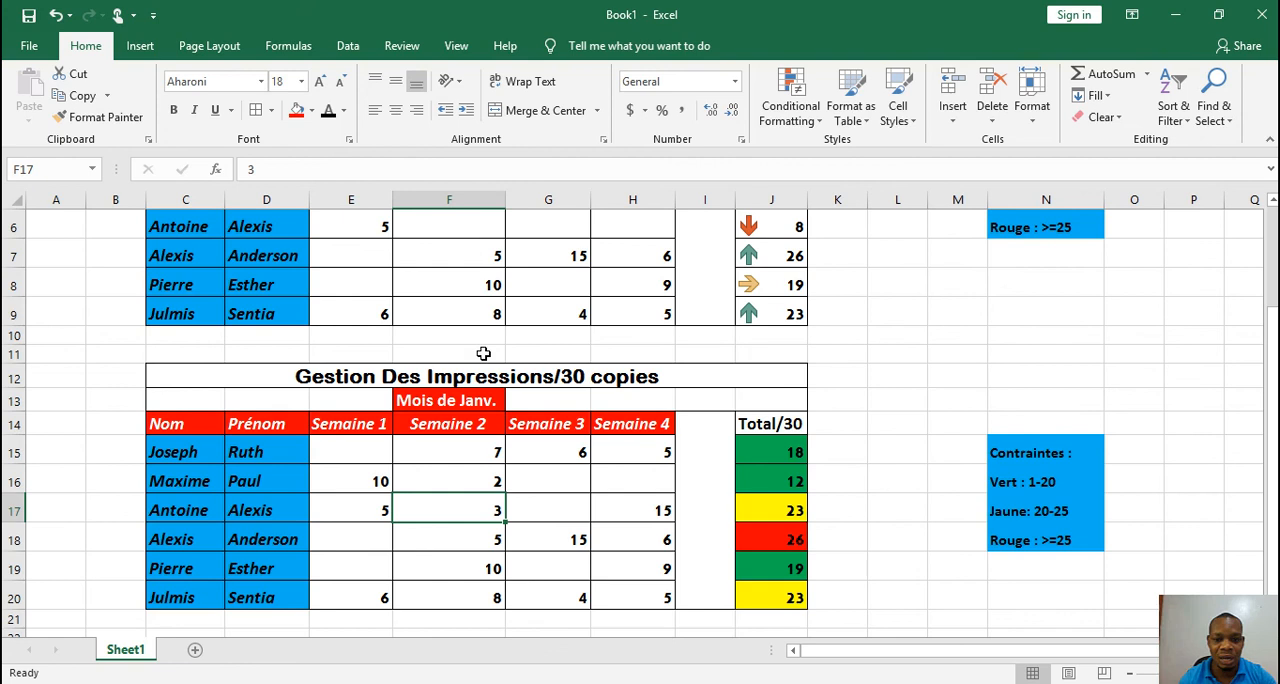
Clear the Semaine 2 value in cell F17 of the duplicate table
left_click(532, 505)
key("Return")
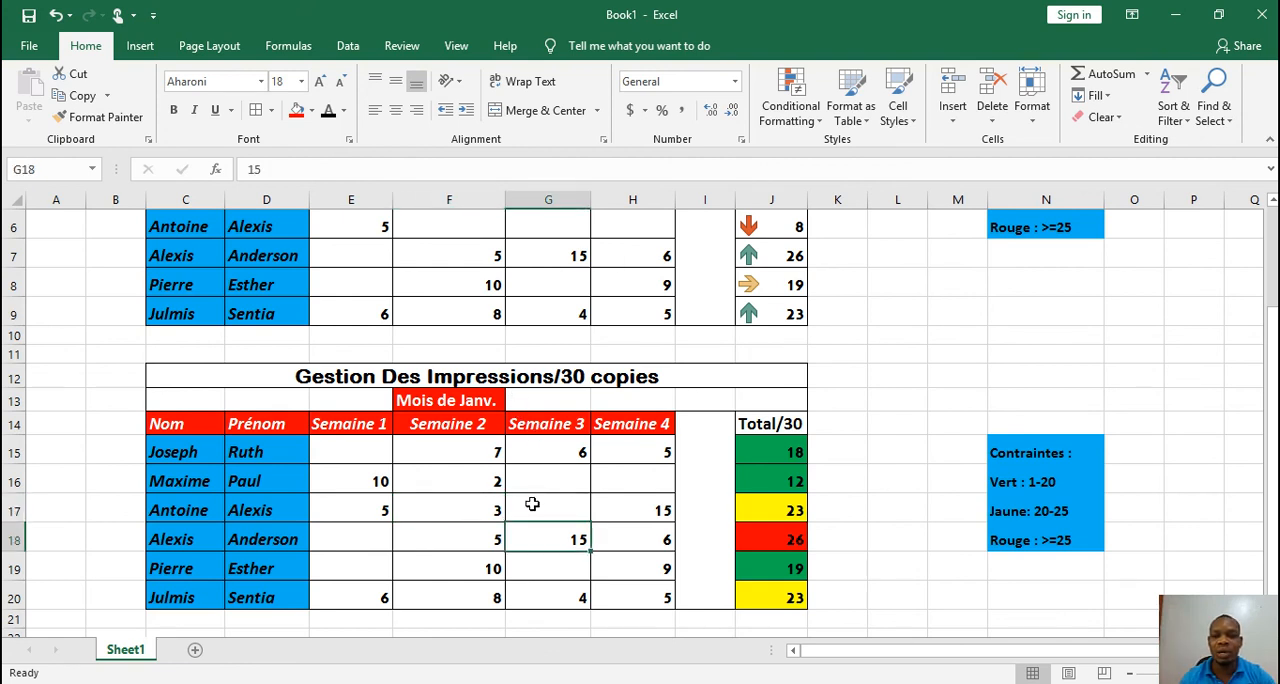
key("Up")
key("Left")
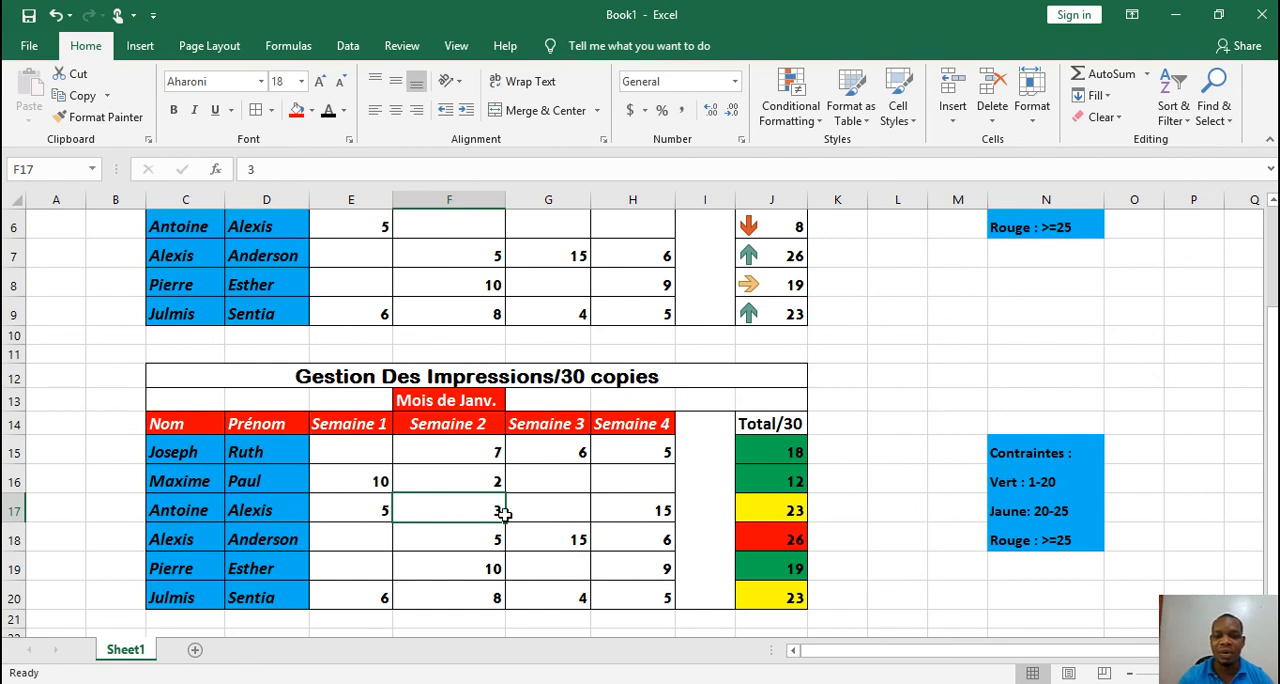
key("Delete")
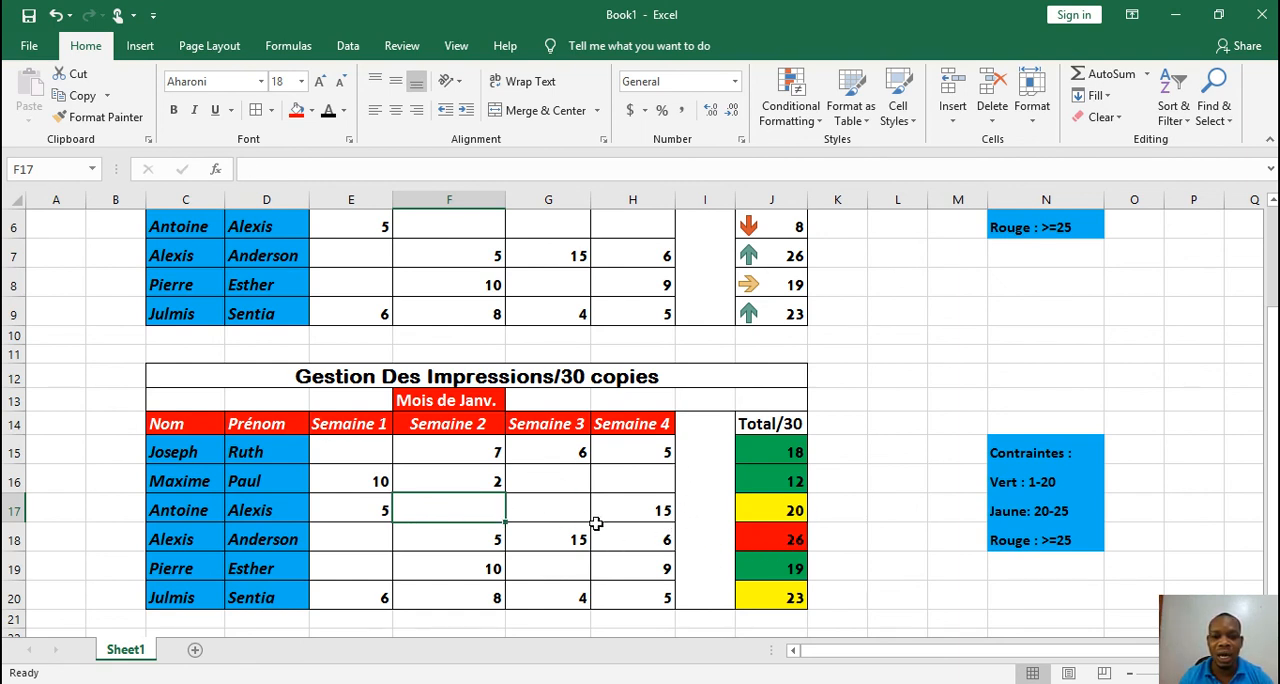
Enter 11 as the Semaine 4 value in cell H20 of the duplicate table to test the red rule
left_click(655, 601)
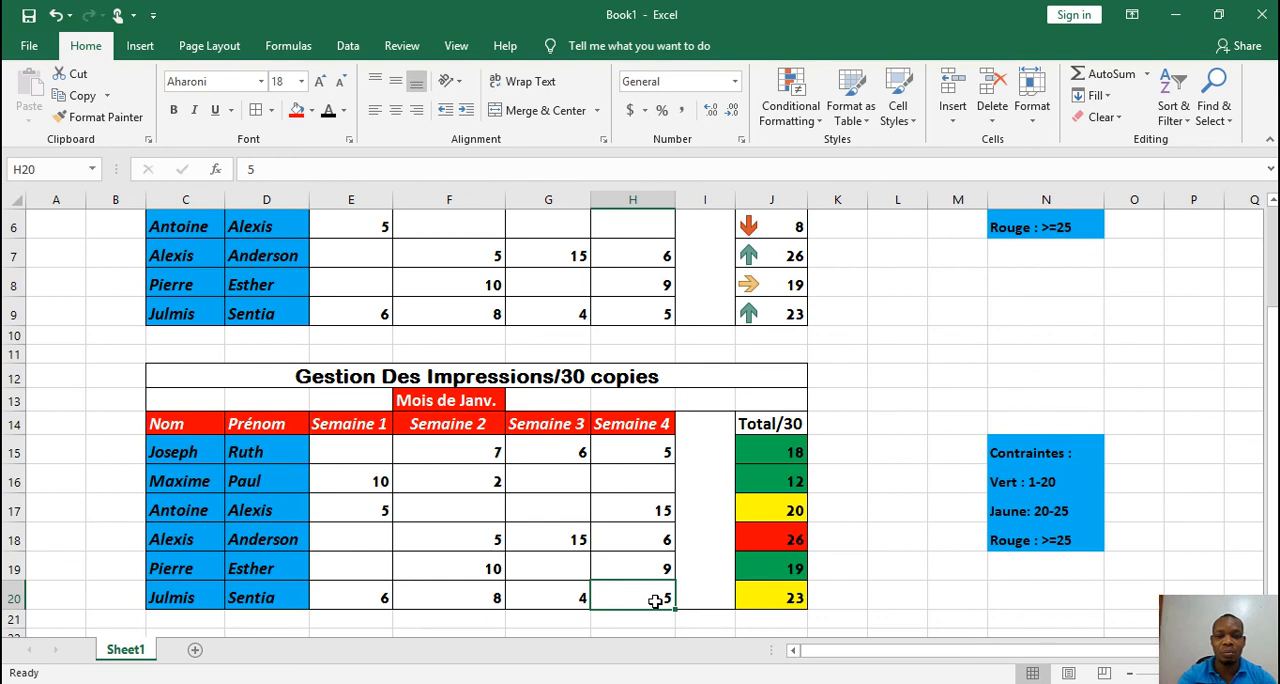
type("11")
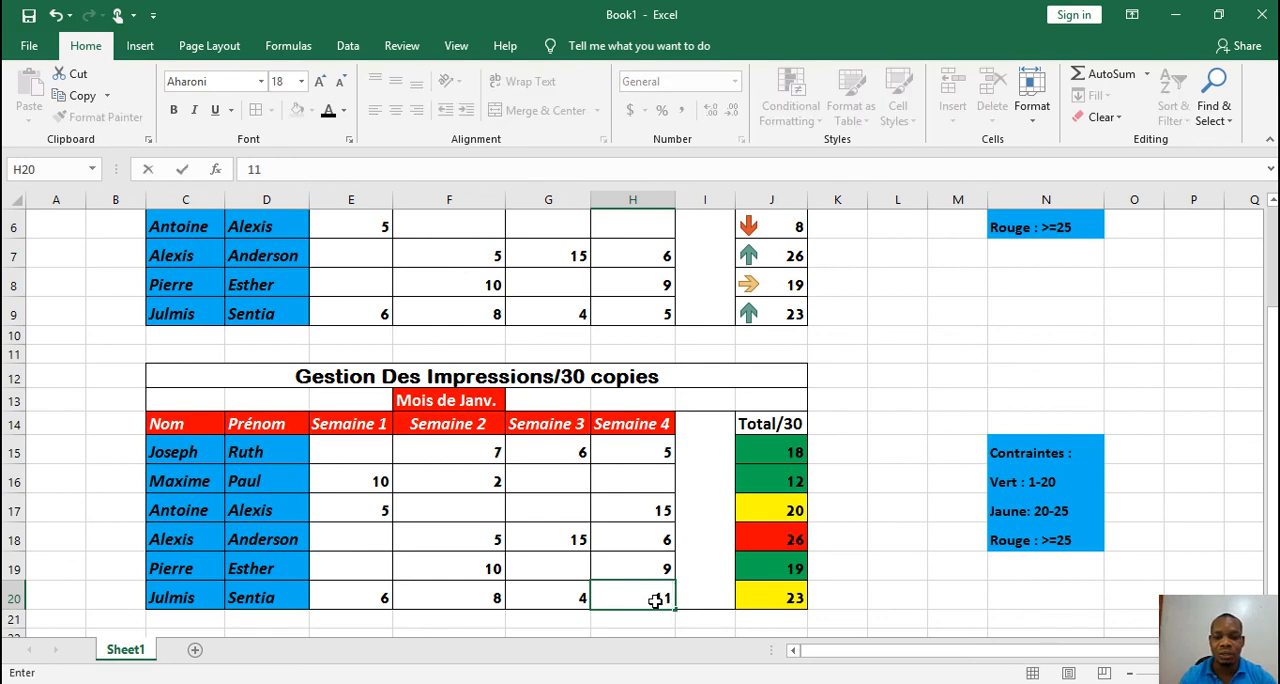
key("Return")
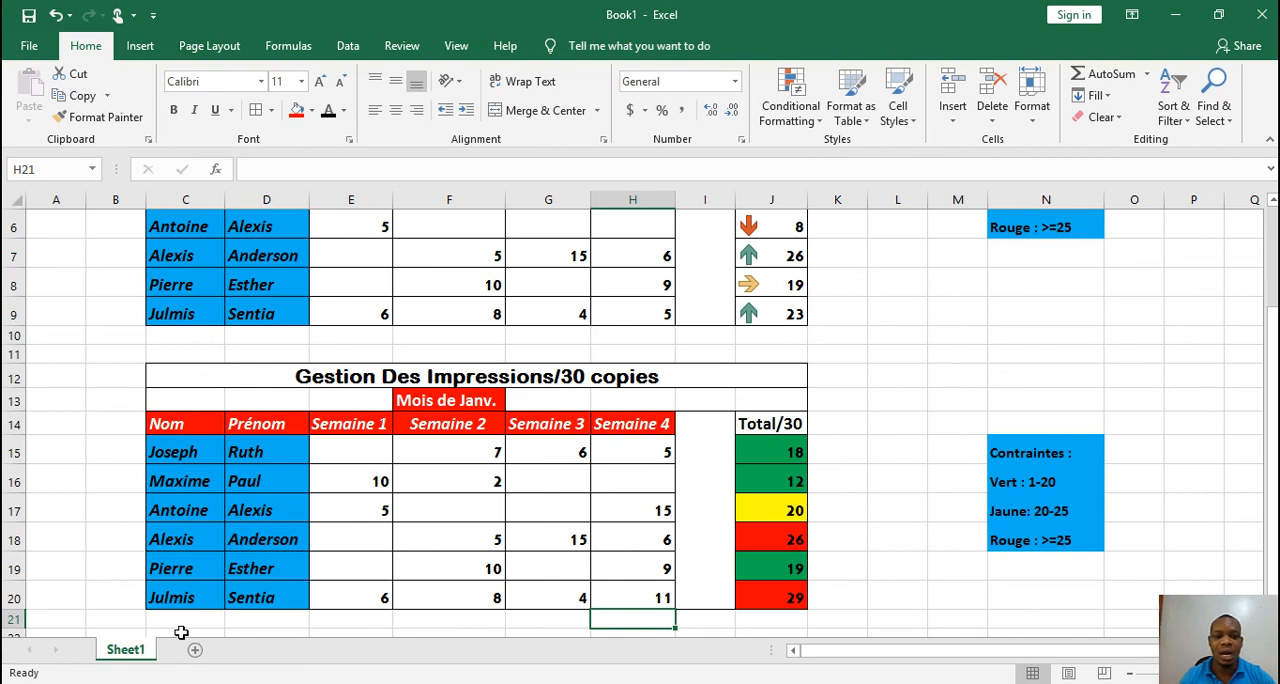
Rename the worksheet Sheet1 as "Format Cond."
right_click(144, 652)
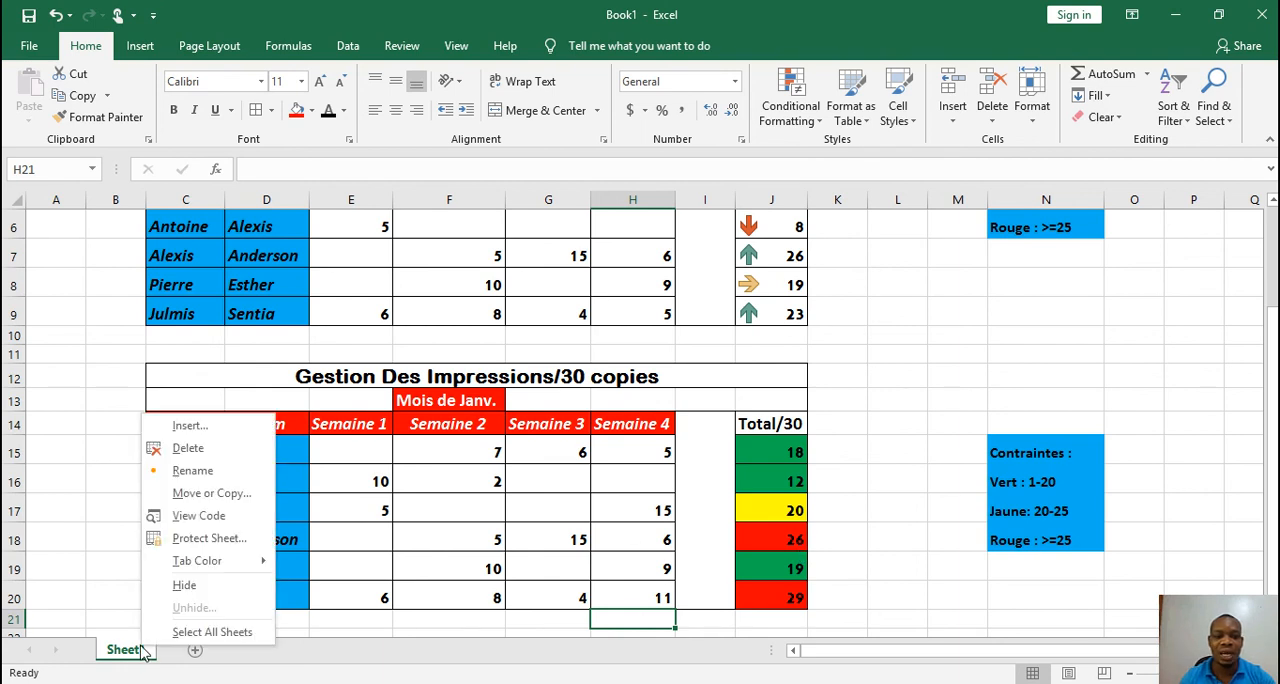
left_click(198, 472)
type("Fo")
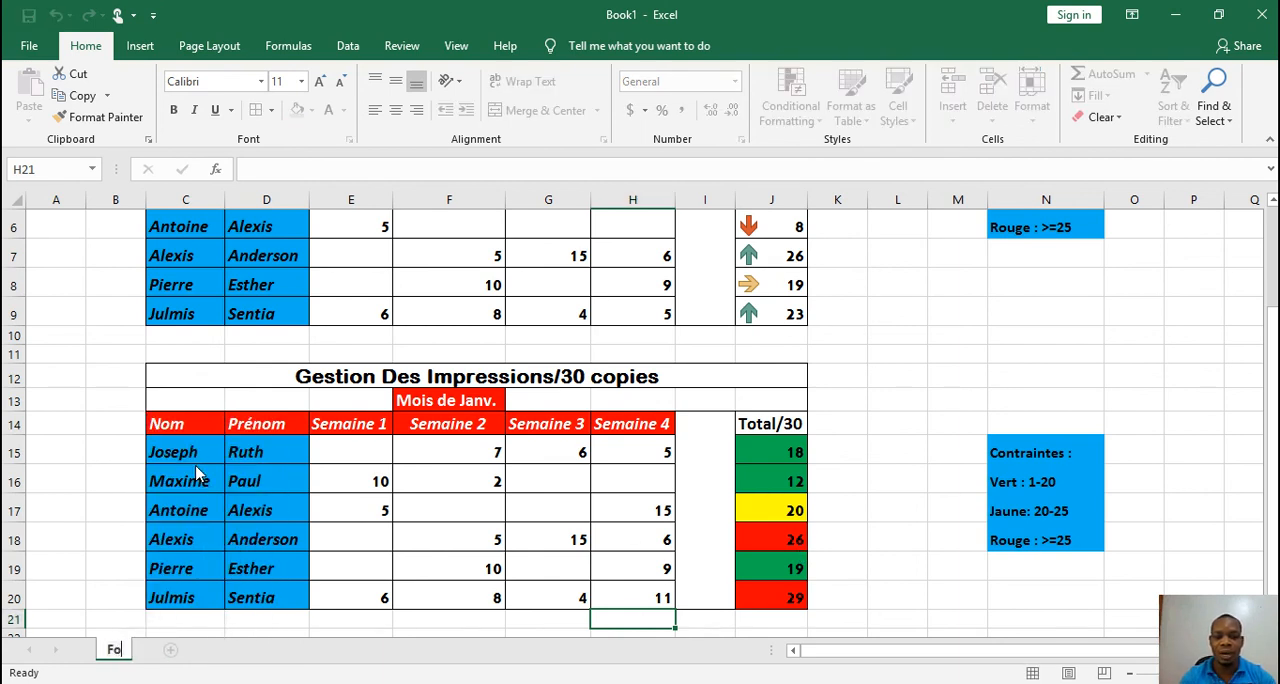
type("rmat COn")
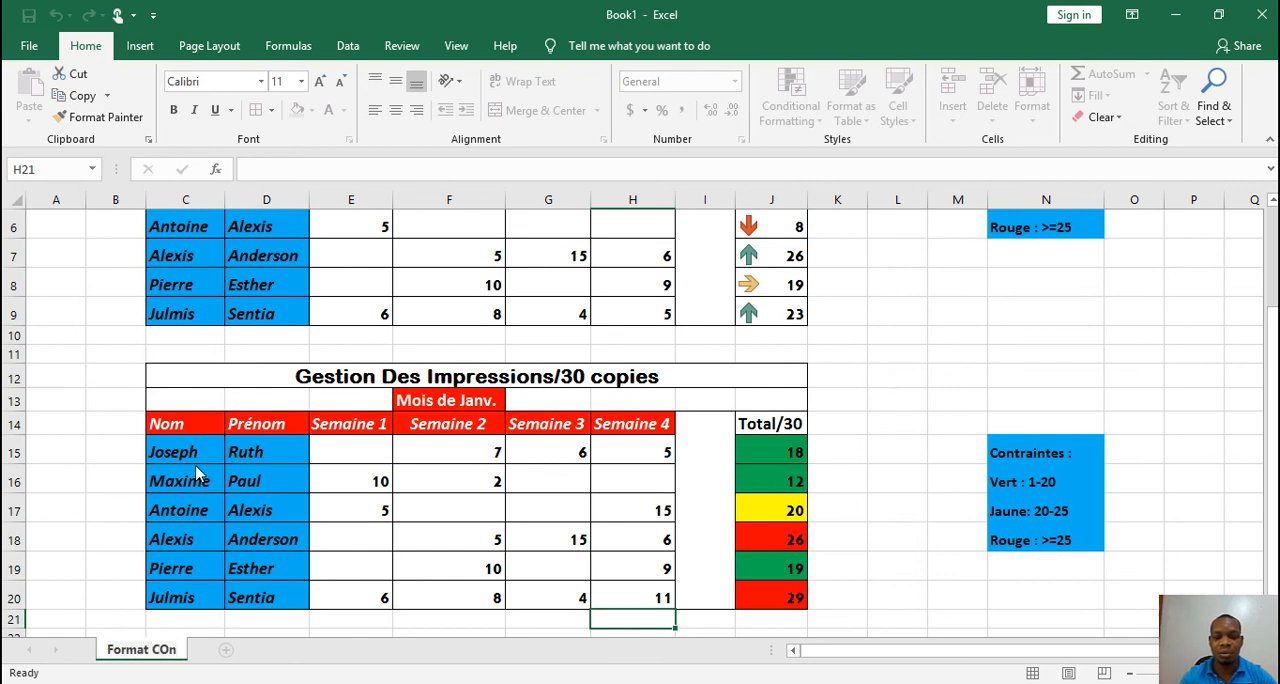
key("BackSpace")
key("BackSpace")
type("ond.")
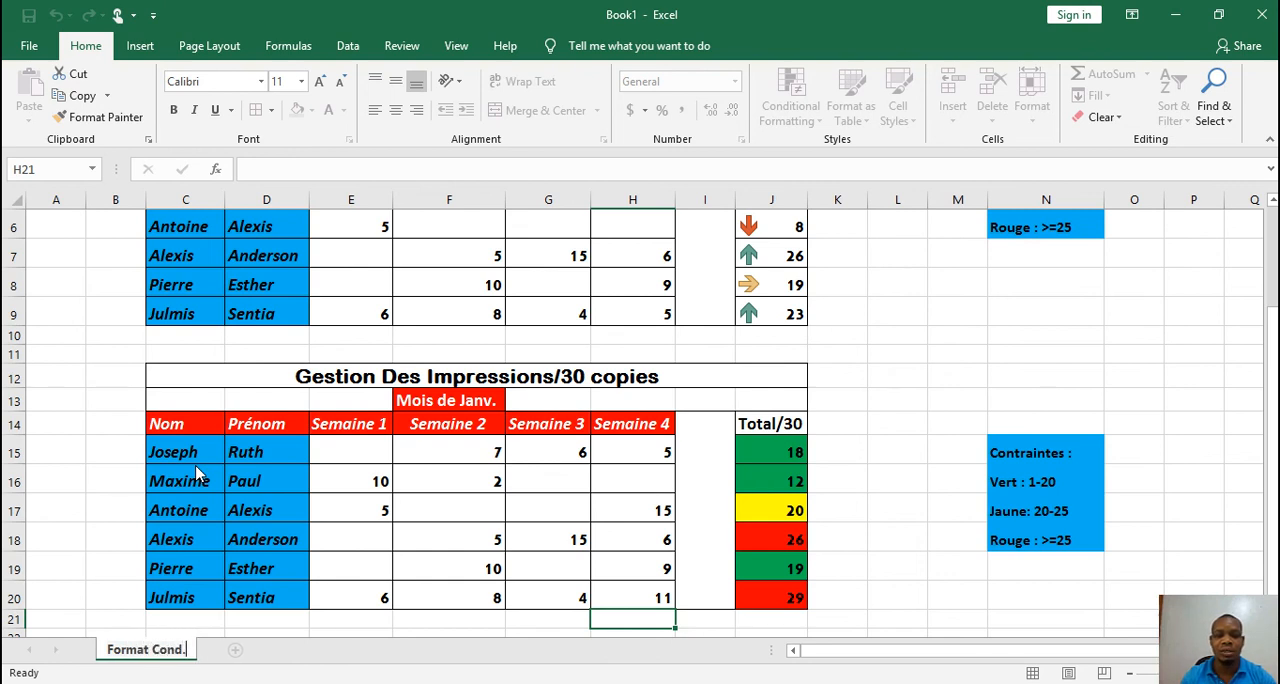
left_click(105, 497)
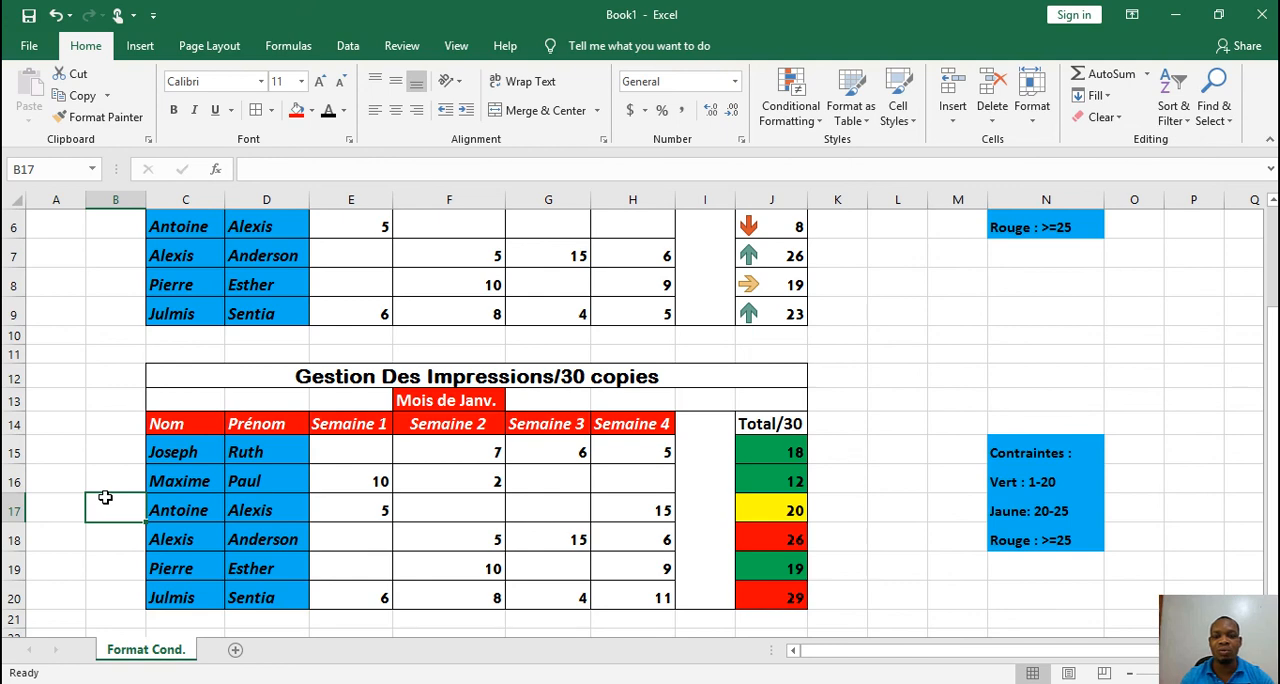
left_click_drag(1274, 410, 1272, 355)
scroll(687, 479, "down", 1)
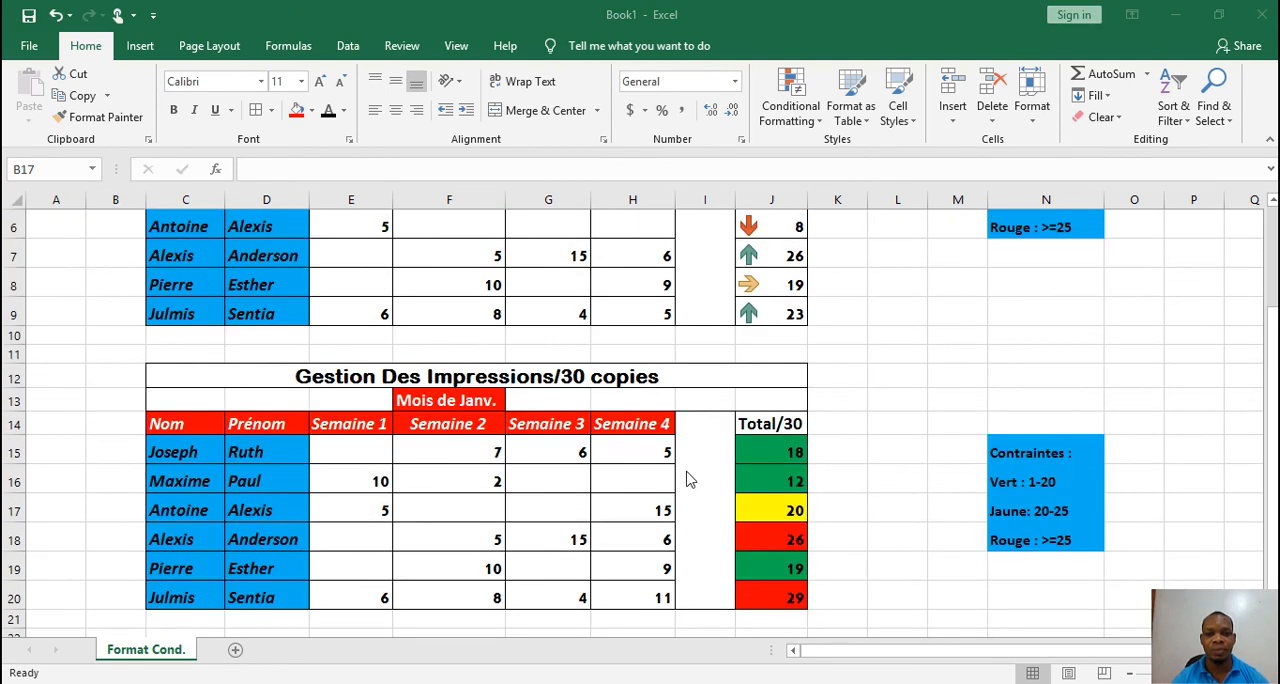